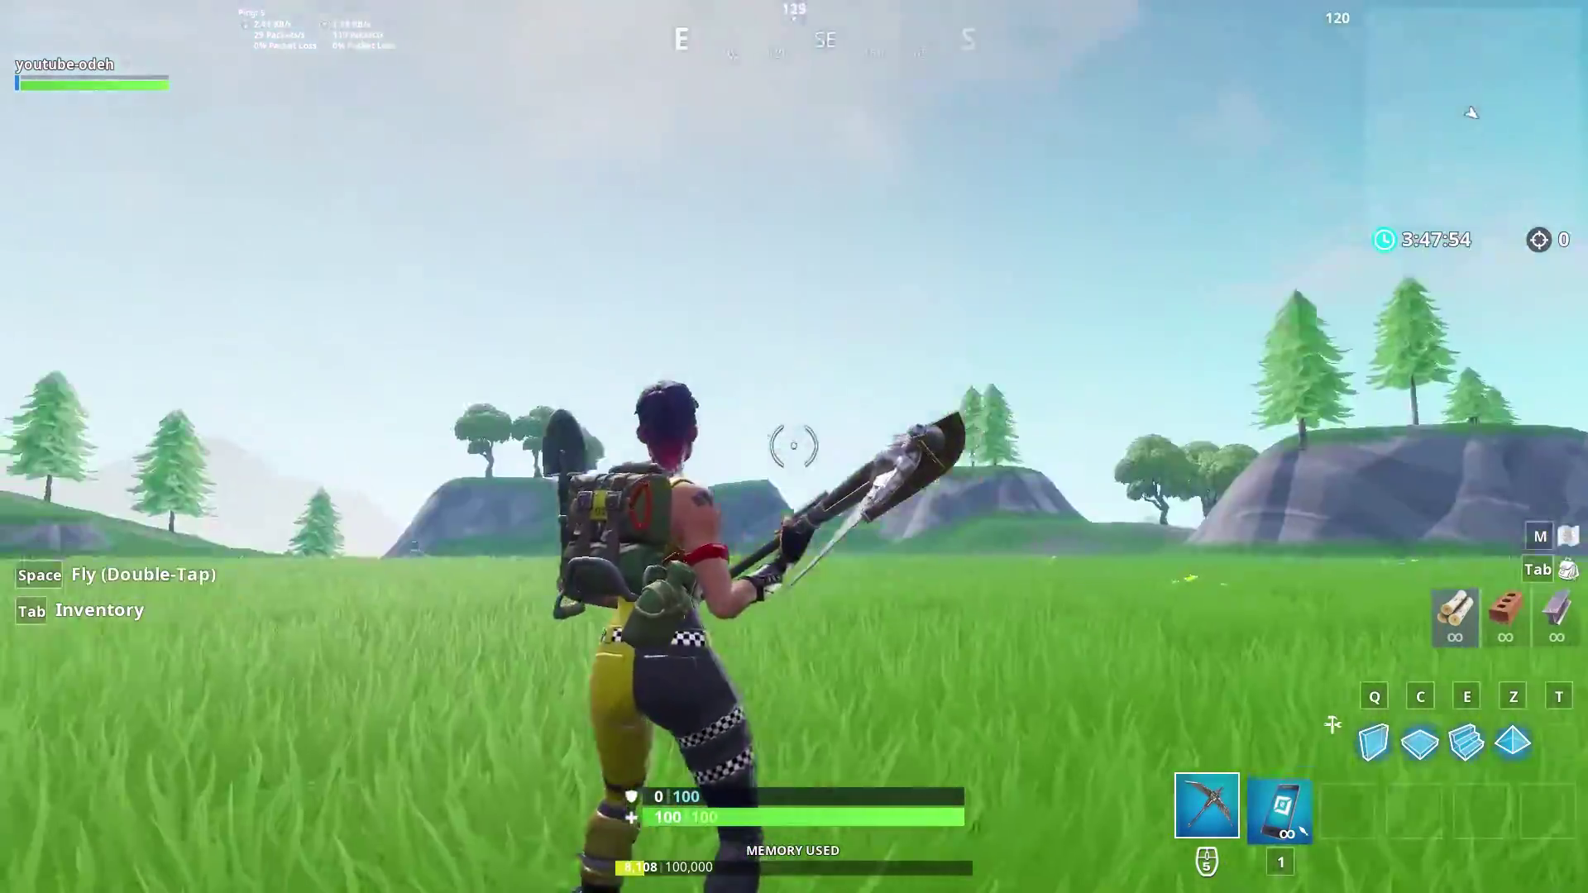
# - In Fortnite's Video settings, cycle Frame Rate Limit through 30, 60, 120, 144 and 165 FPS, then apply
pyautogui.press('Escape')
pyautogui.click(1471, 102)
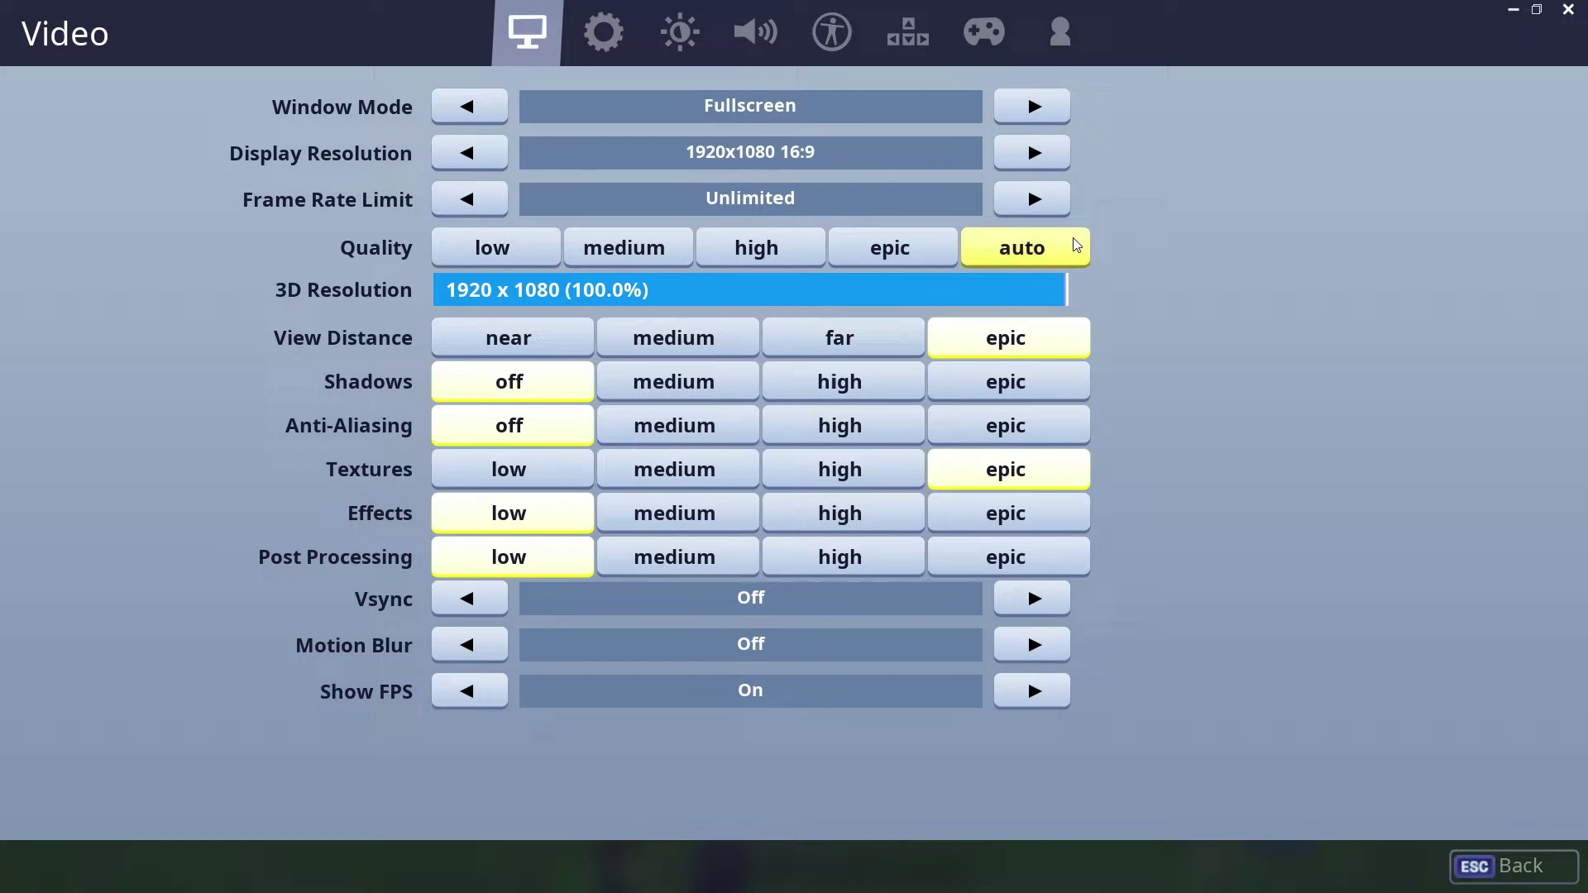
pyautogui.click(1031, 199)
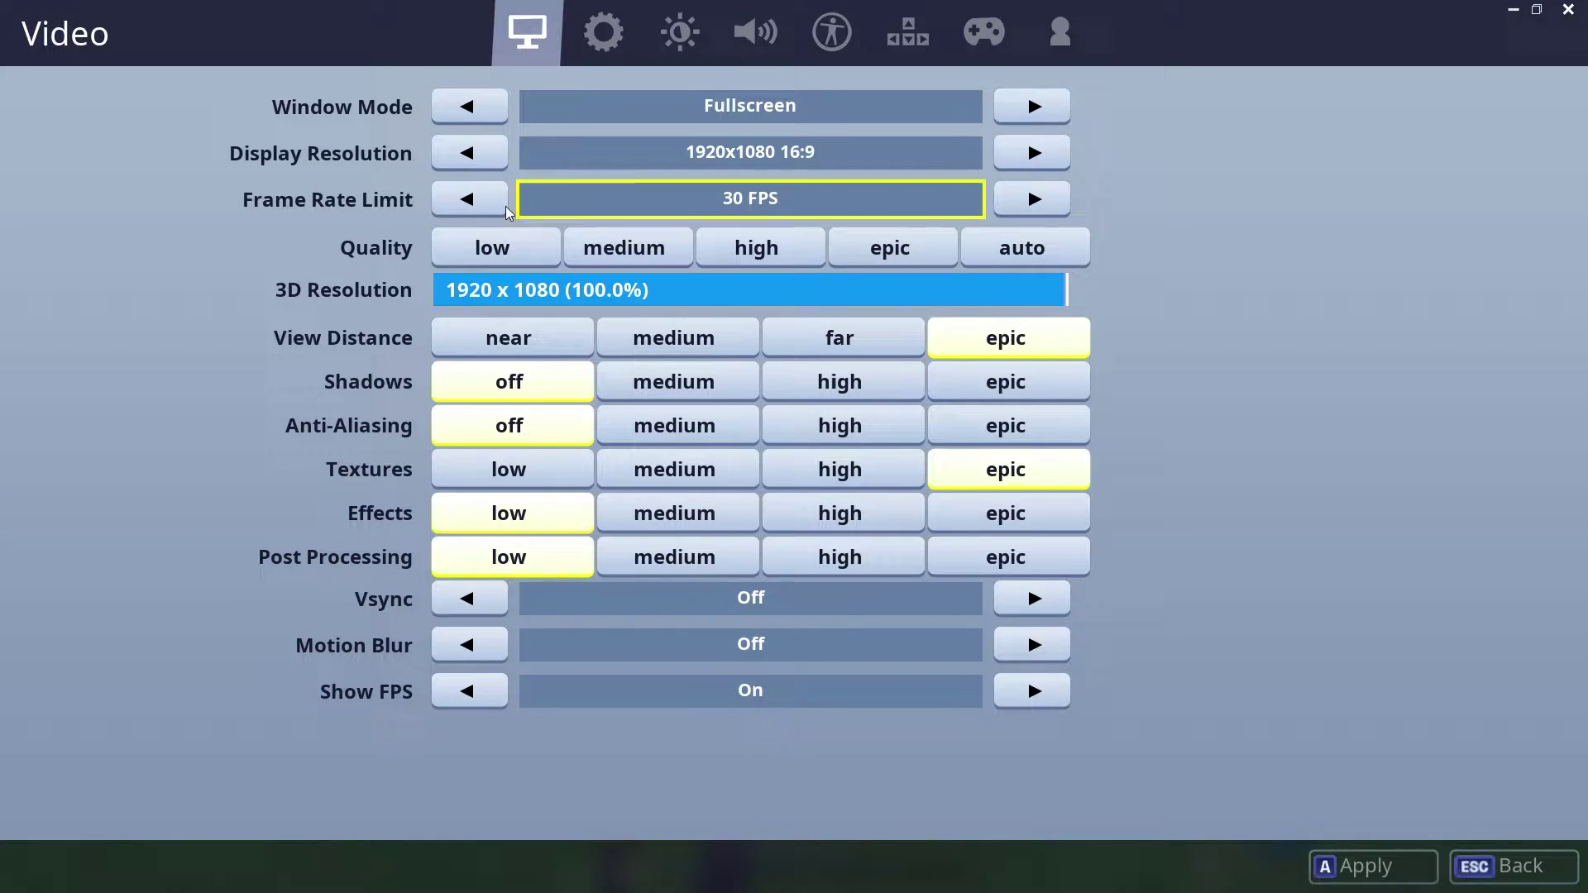
pyautogui.click(1014, 198)
pyautogui.click(1014, 198)
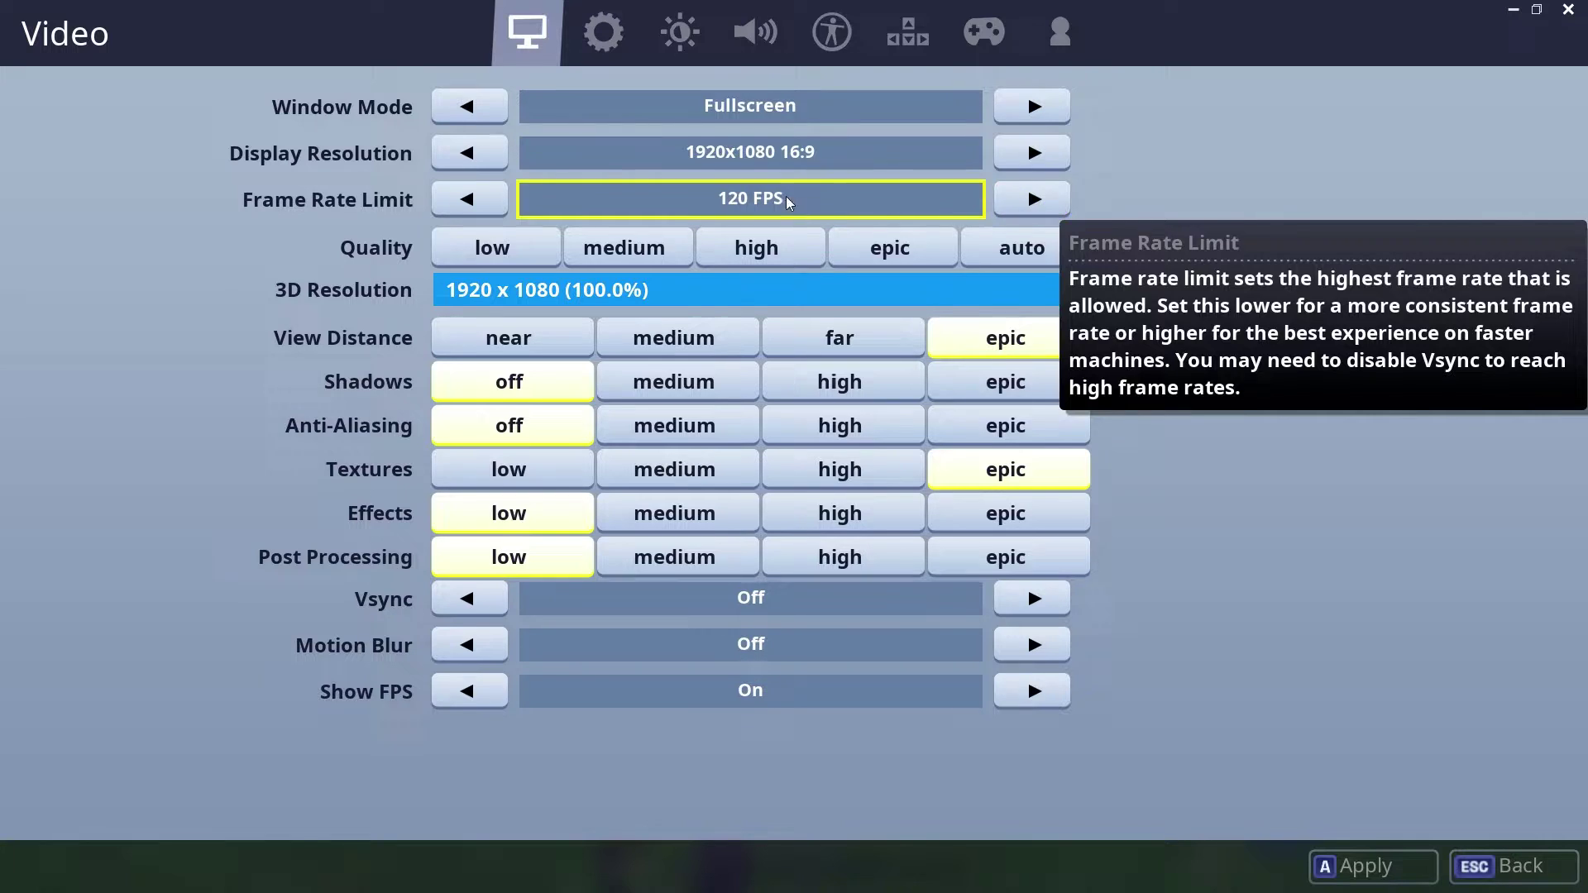
pyautogui.click(1047, 209)
pyautogui.click(1047, 209)
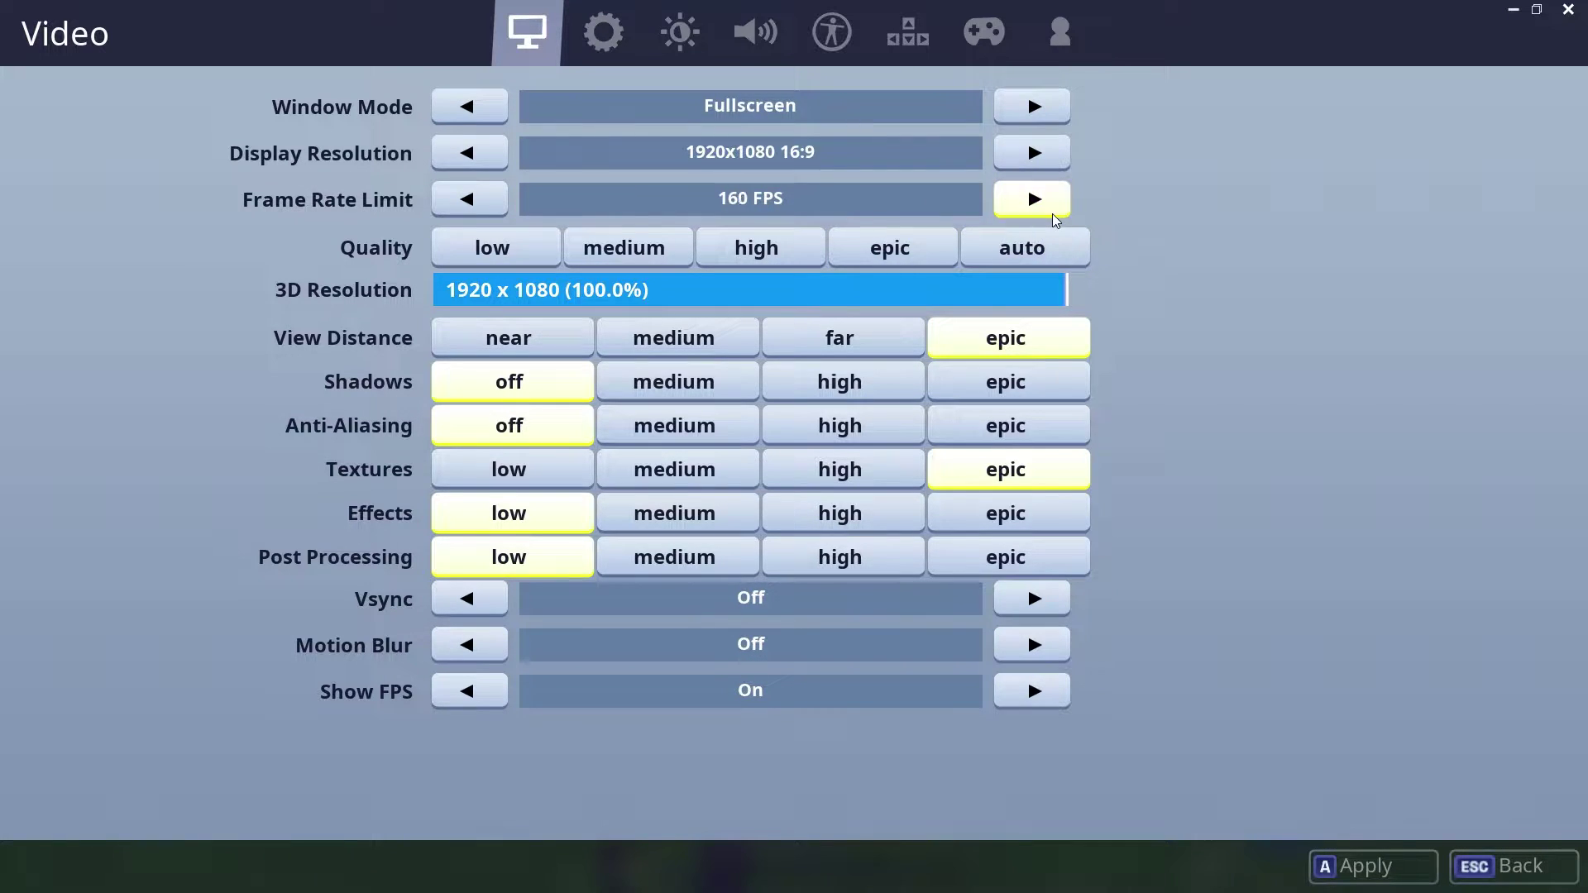
pyautogui.click(469, 200)
pyautogui.click(469, 201)
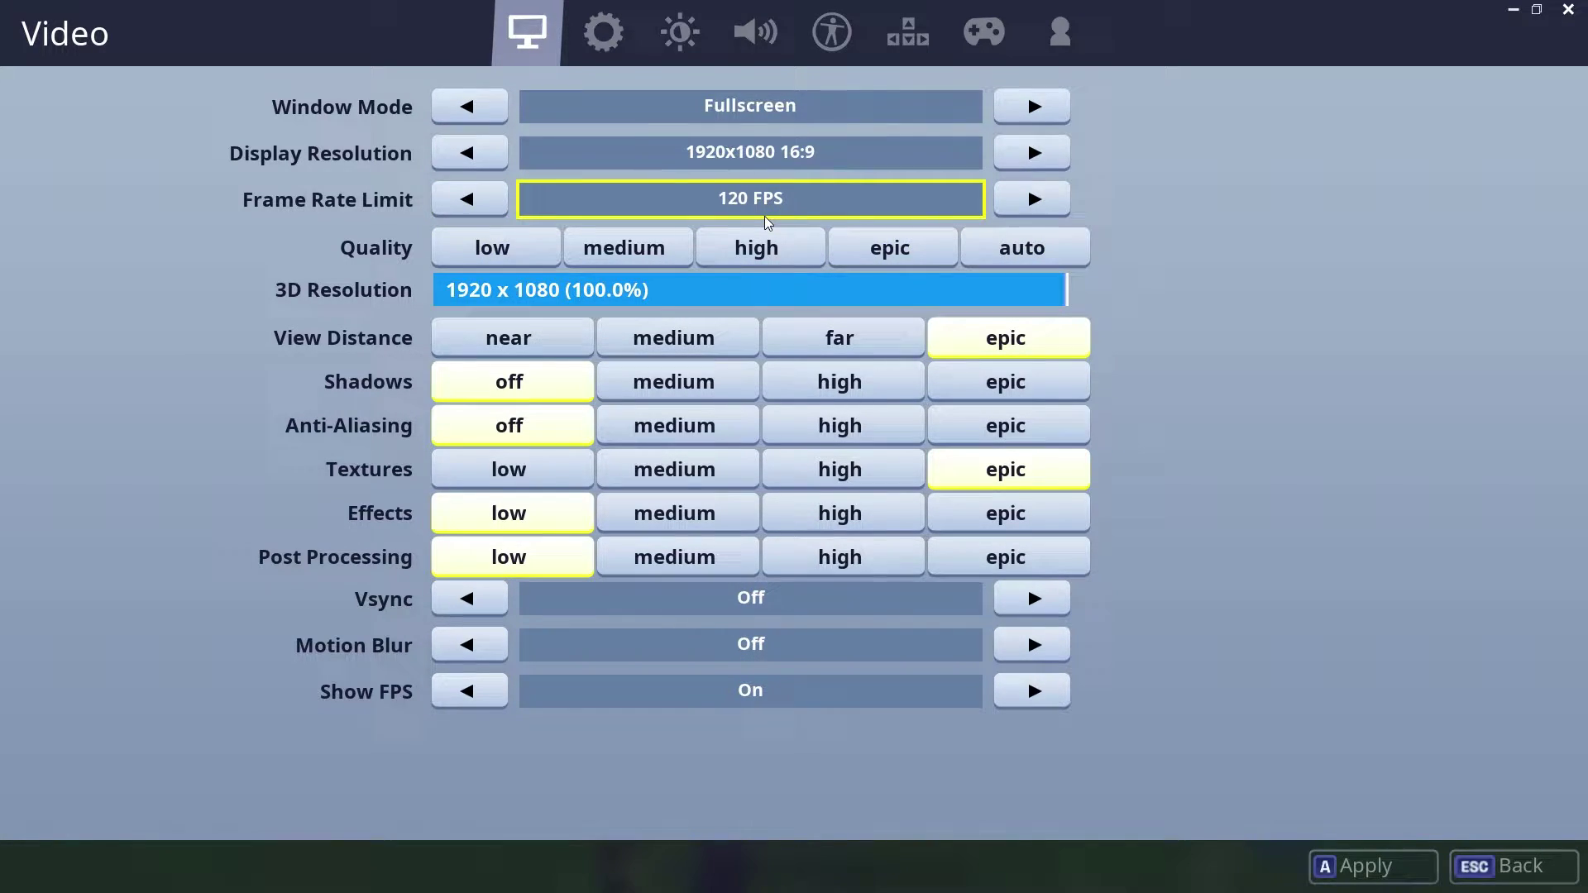
pyautogui.press('Left')
pyautogui.press('Left')
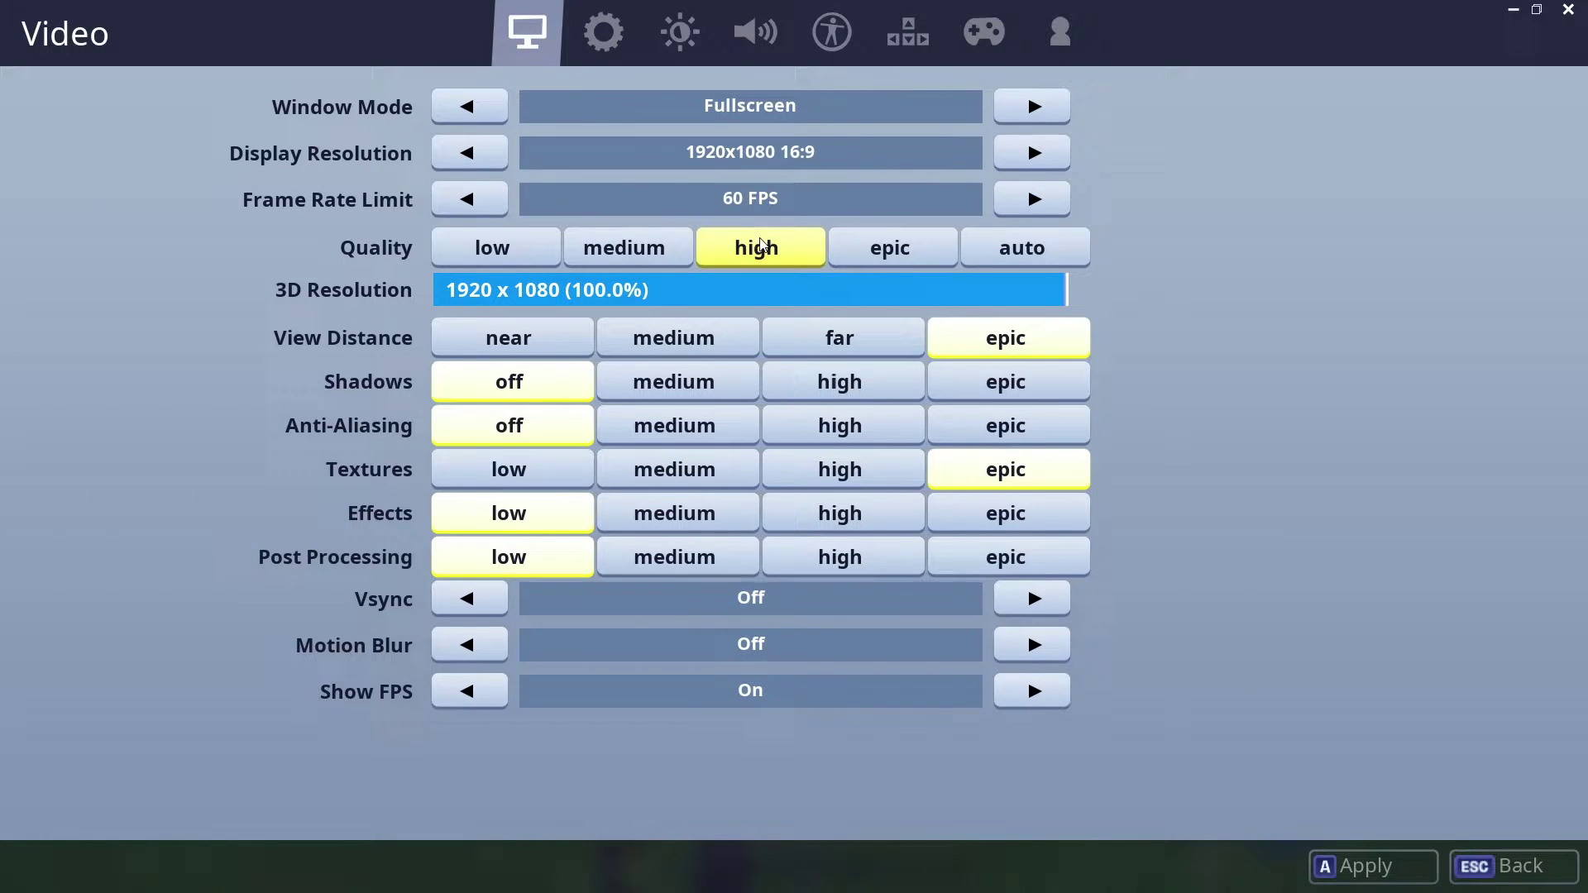
pyautogui.click(1377, 875)
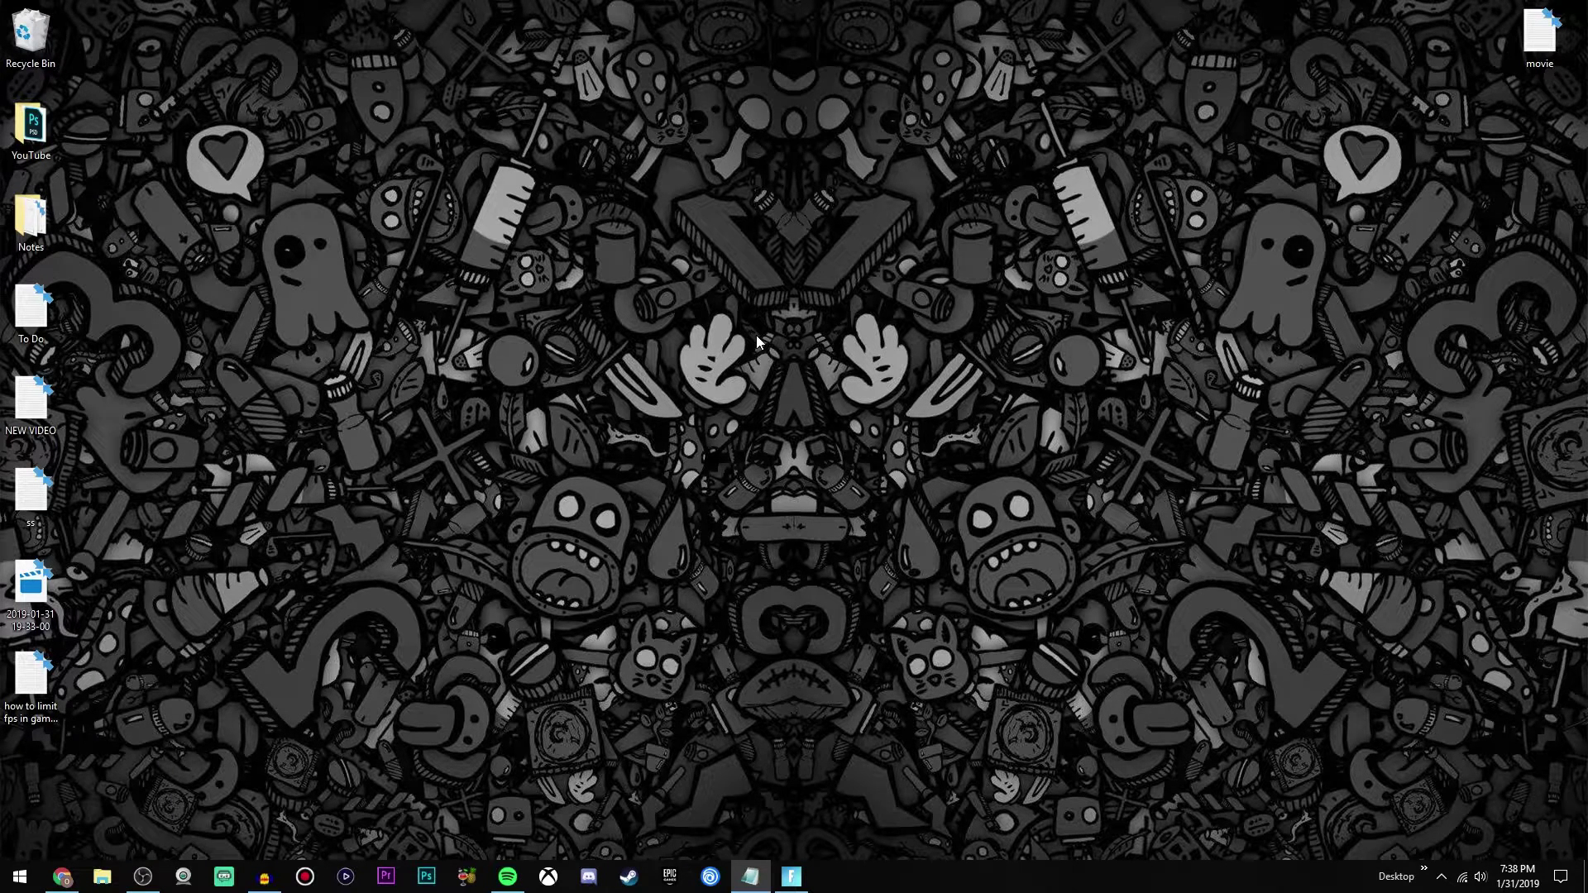
# - Bring Chrome back and switch between the WinRAR downloads and Guru3D RTSS tabs
pyautogui.hotkey('alt', 'Tab')
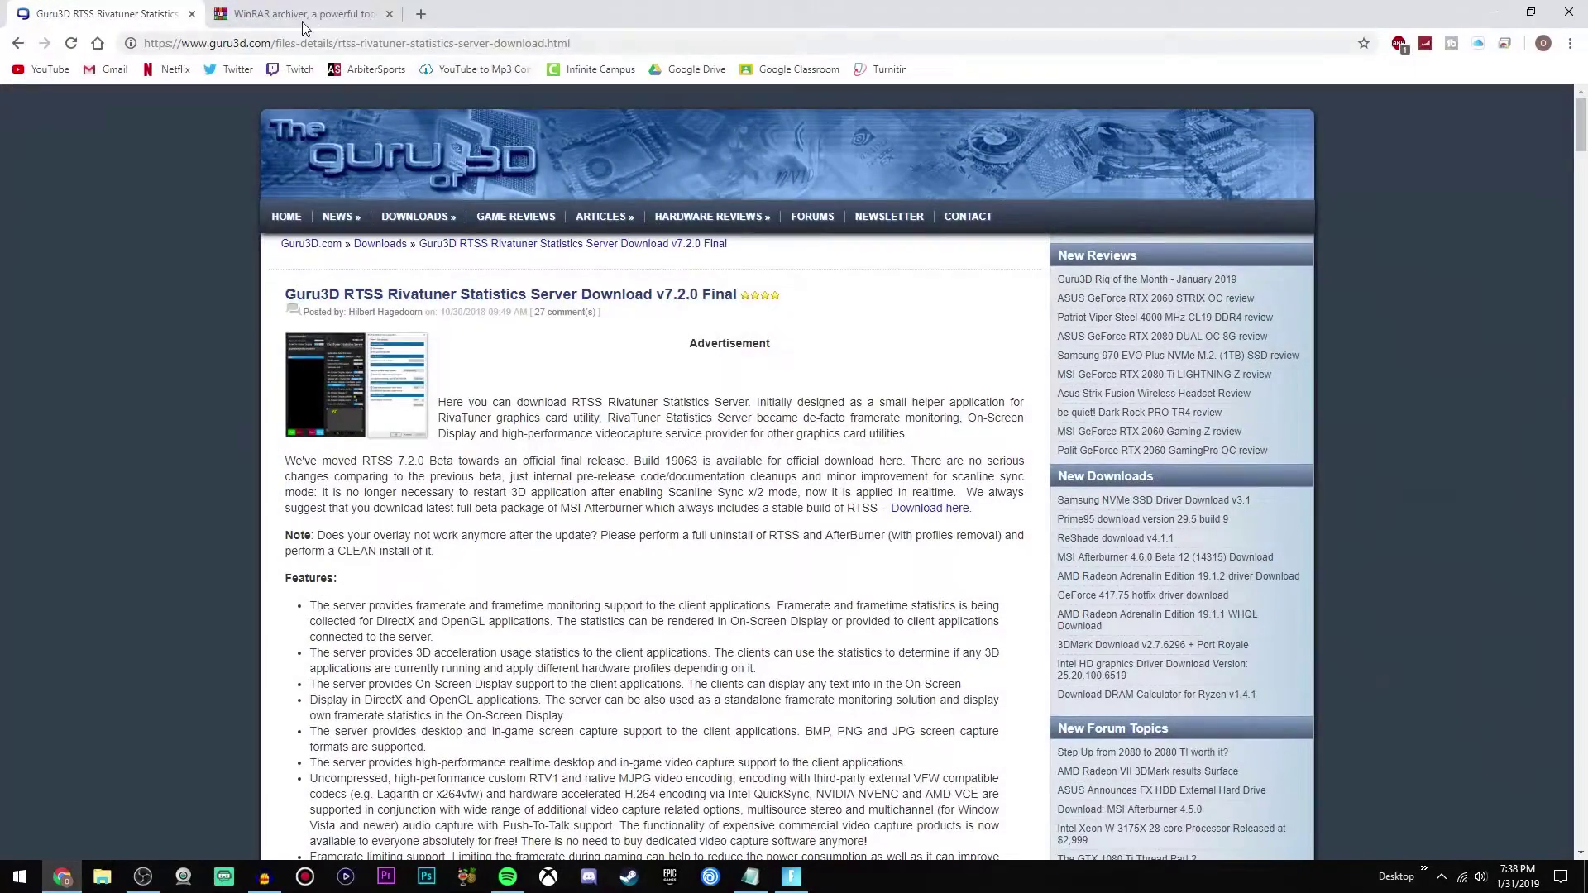
pyautogui.click(299, 14)
pyautogui.click(107, 10)
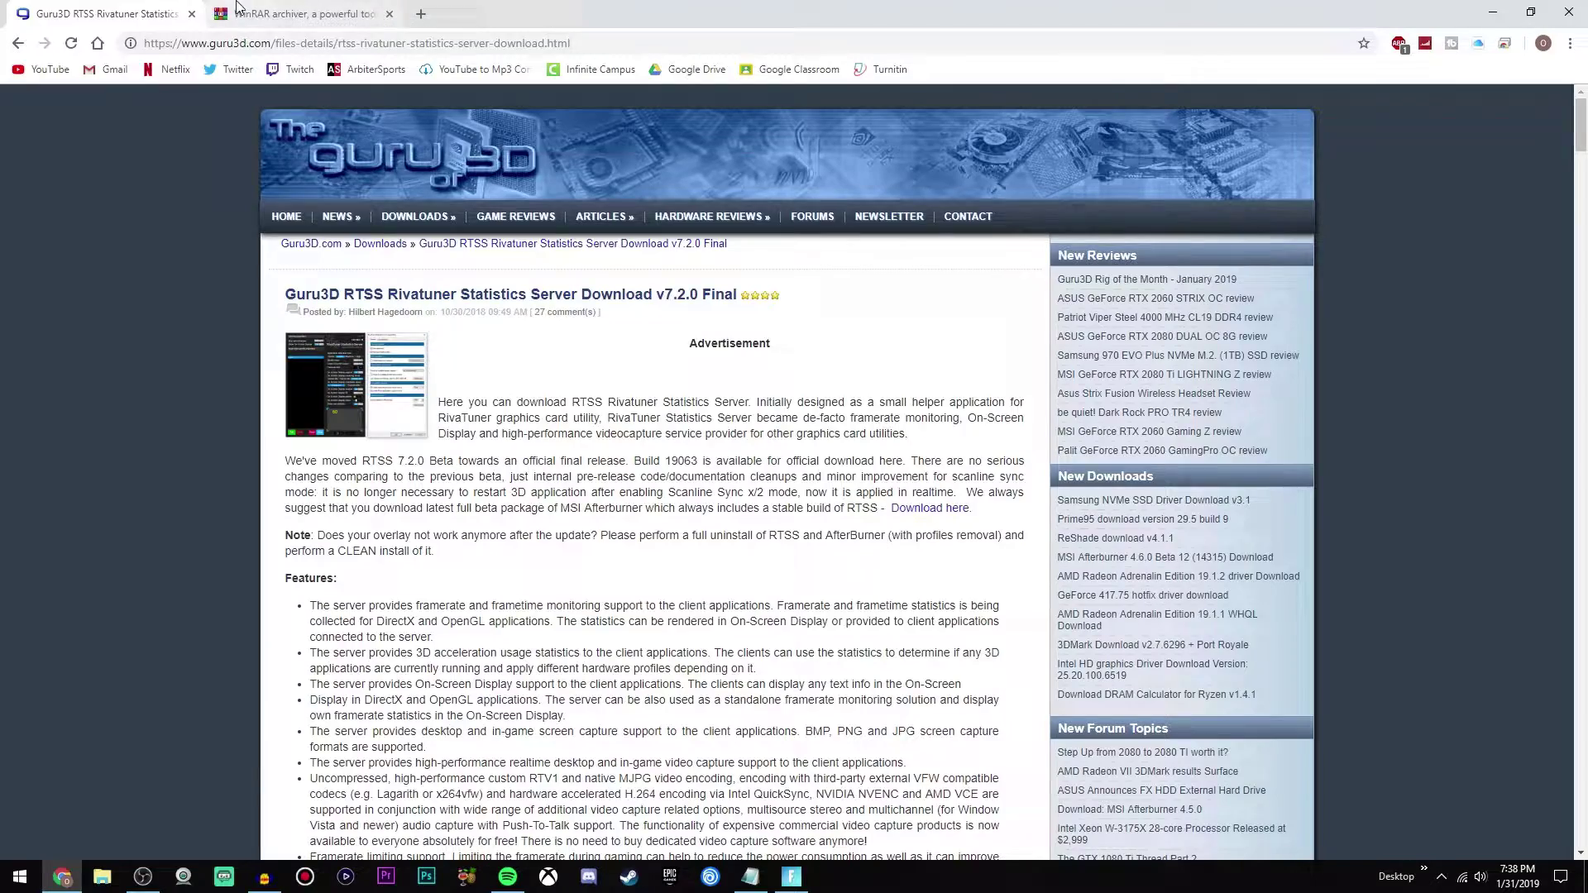
pyautogui.click(300, 14)
pyautogui.click(128, 8)
pyautogui.click(300, 15)
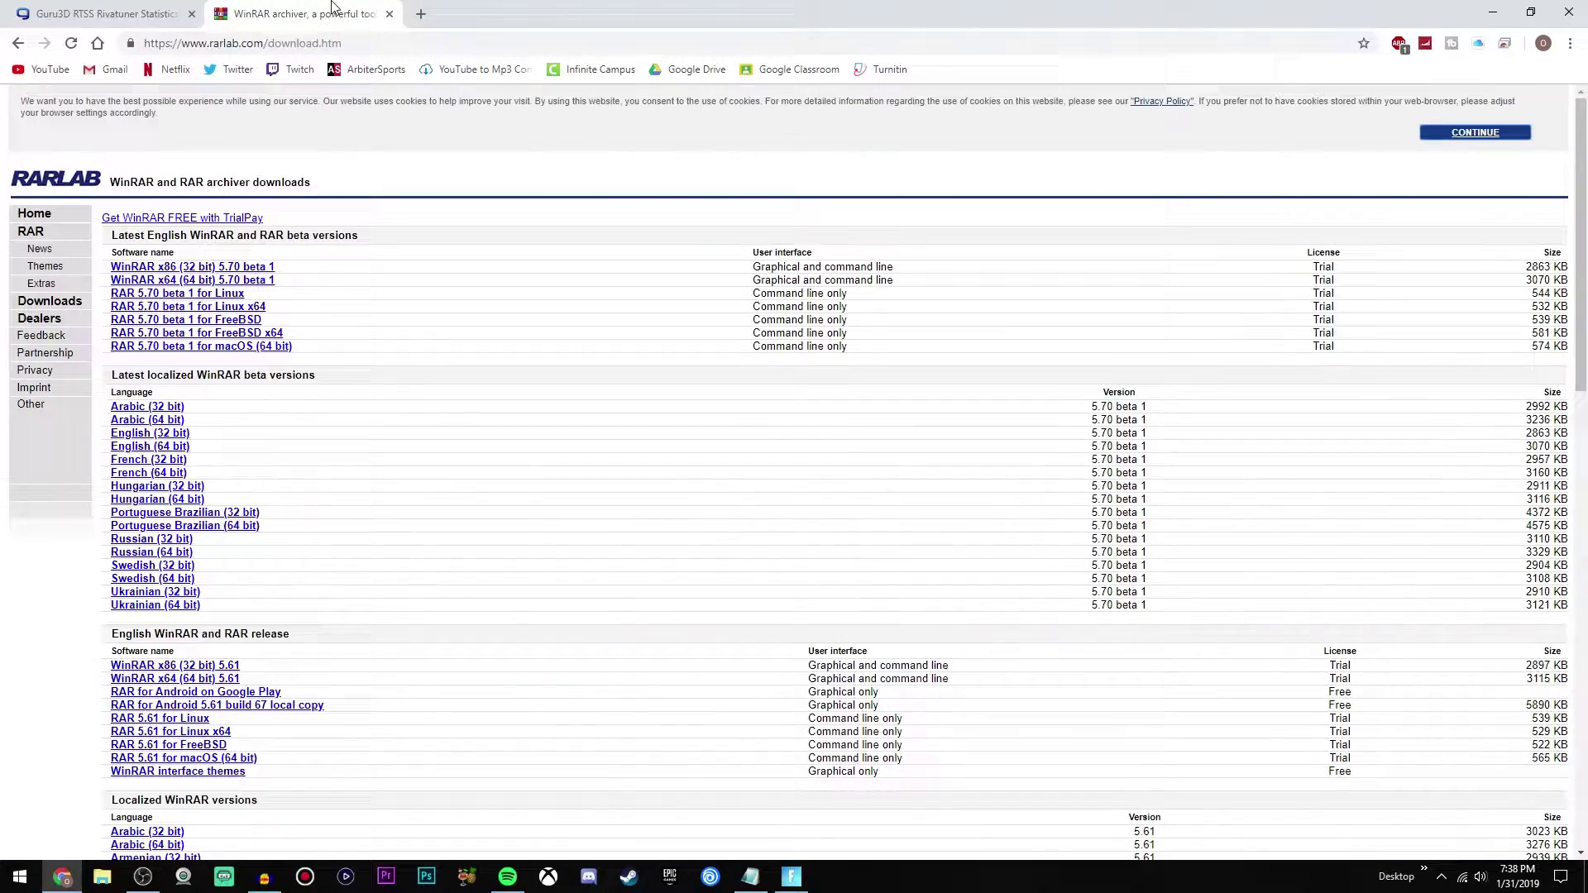
pyautogui.click(124, 13)
pyautogui.click(299, 14)
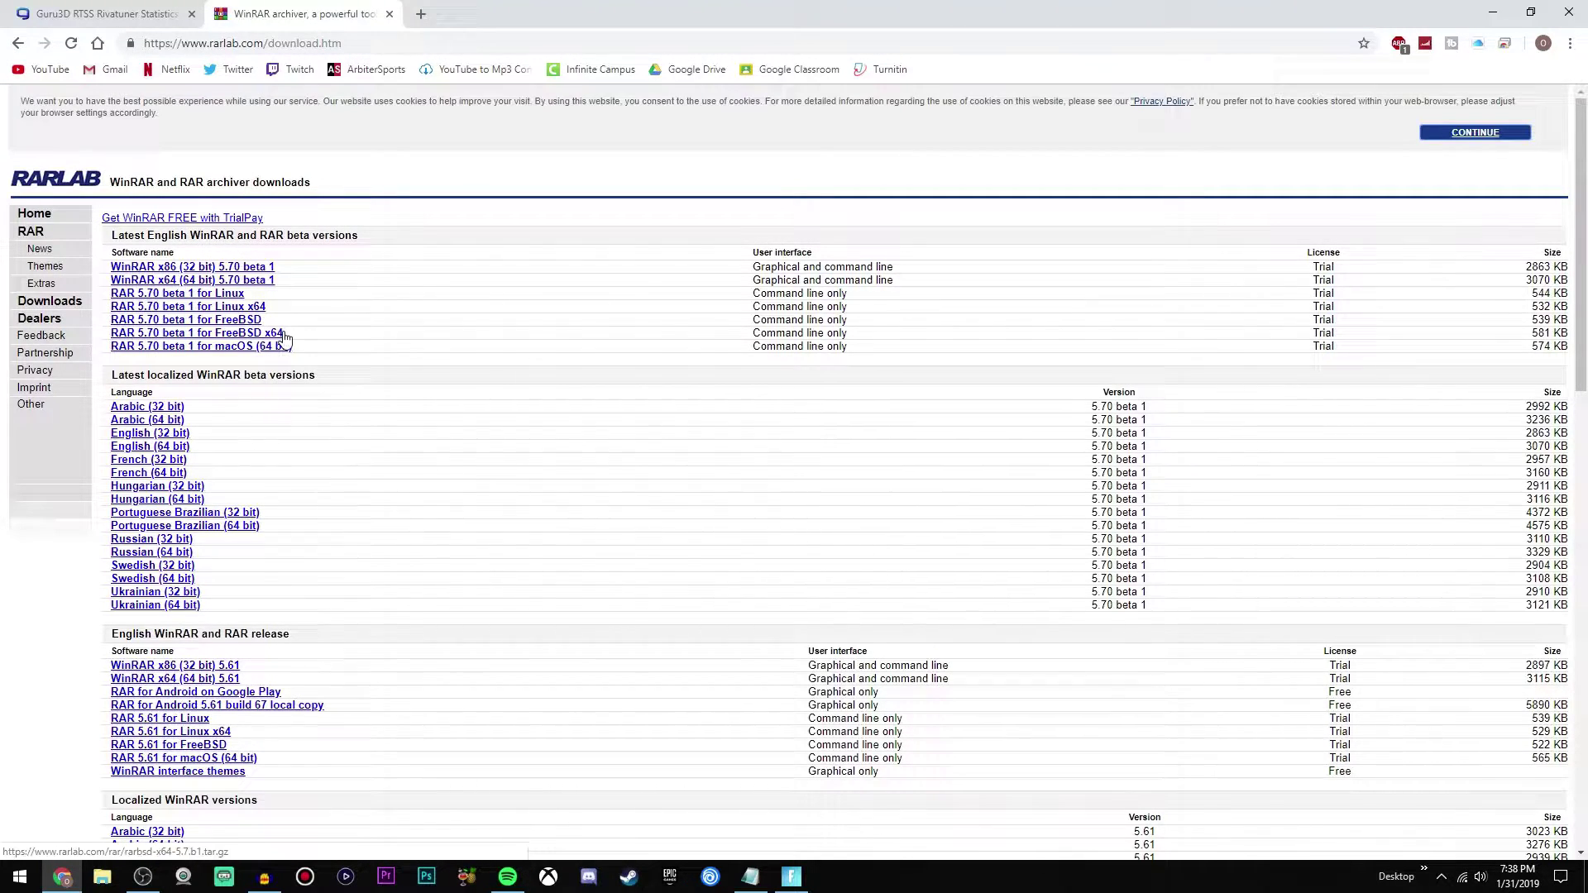
pyautogui.scroll(-1, 286, 341)
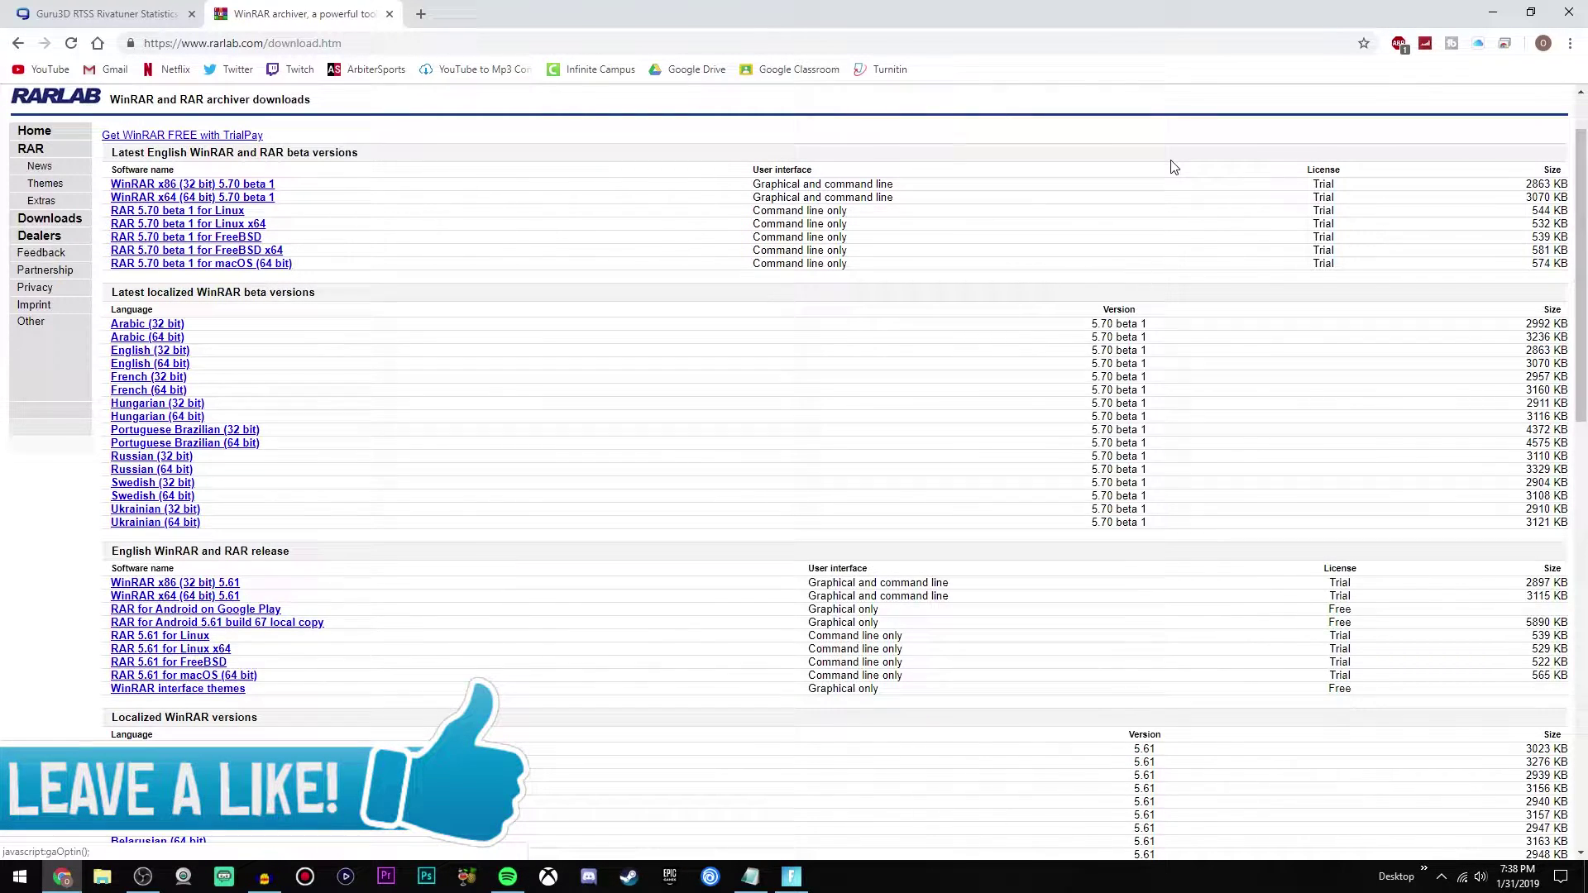
# - On the Guru3D RTSS page, scroll to Download Locations and download version 7.2.0 (Recommended)
pyautogui.click(109, 15)
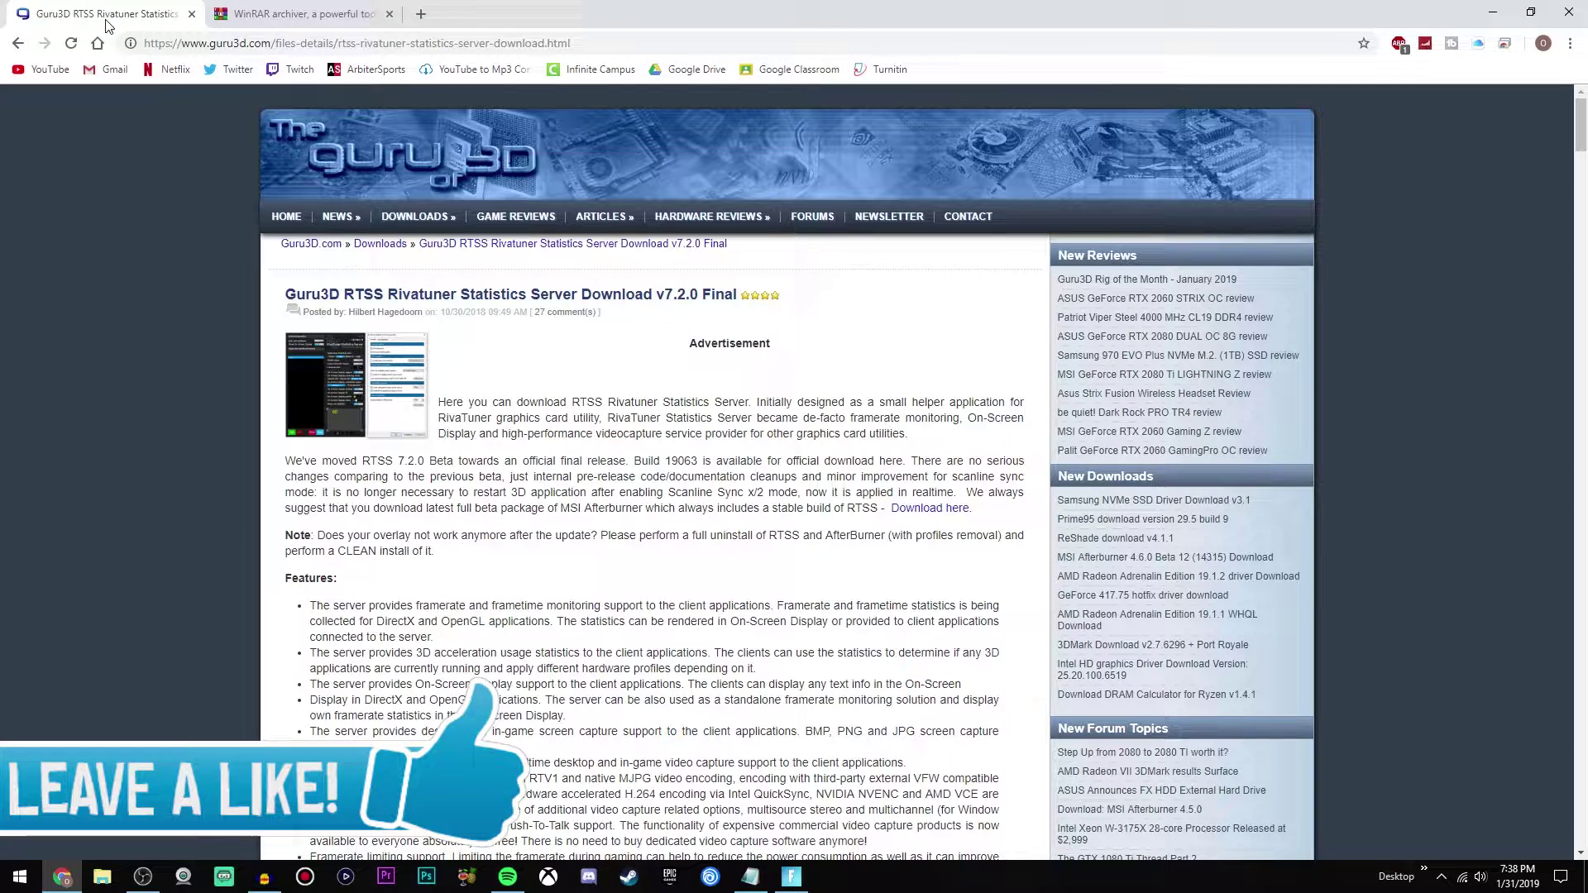
pyautogui.moveTo(480, 294); pyautogui.dragTo(635, 296)
pyautogui.click(636, 295)
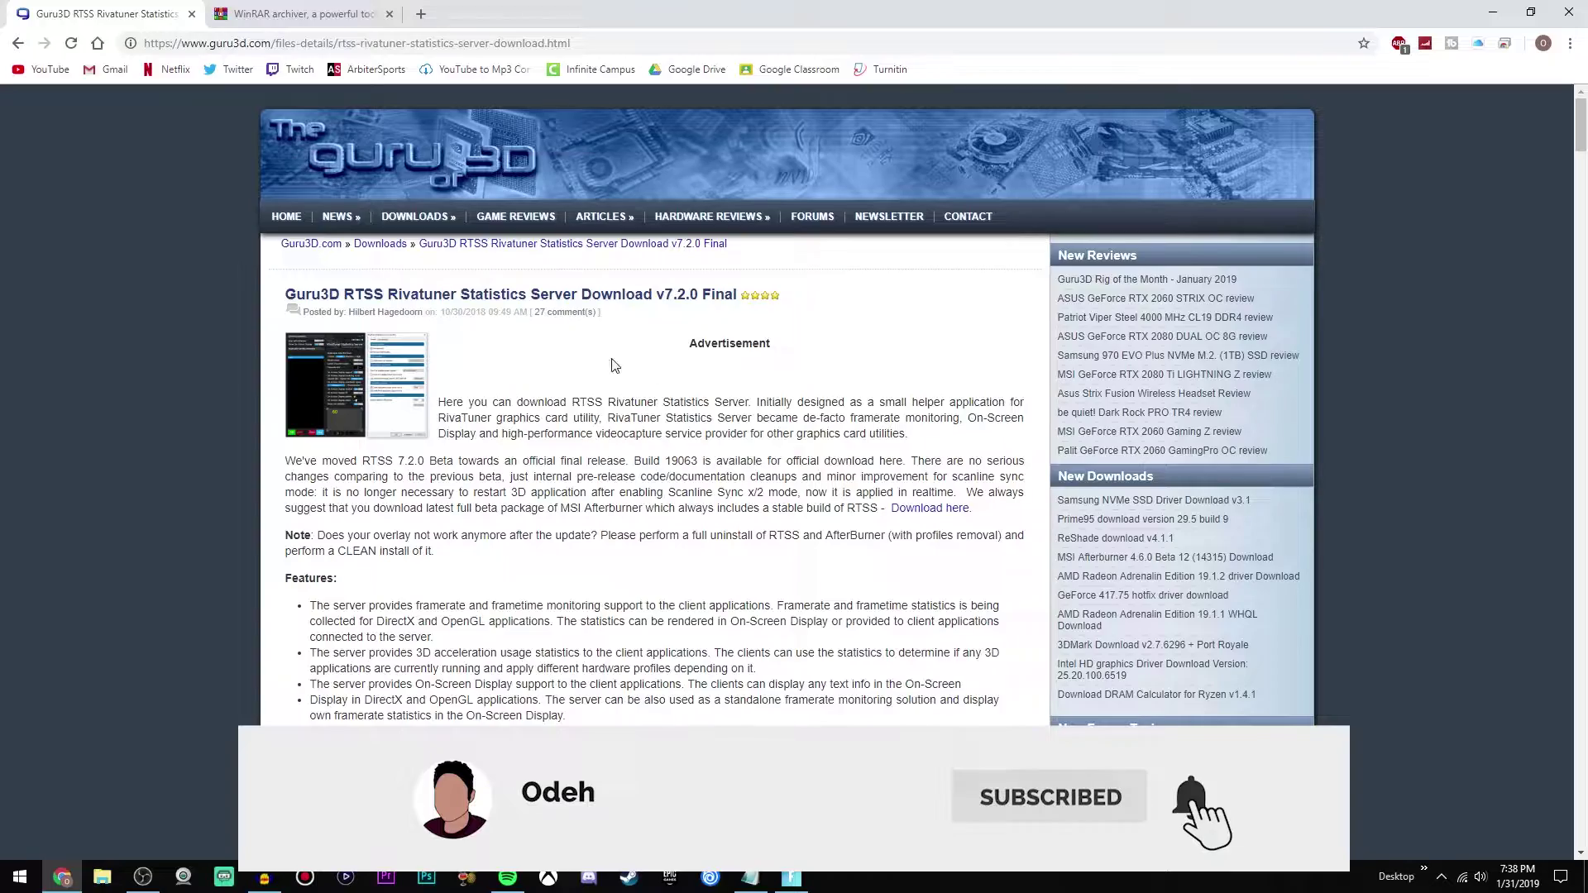
pyautogui.scroll(-12, 821, 386)
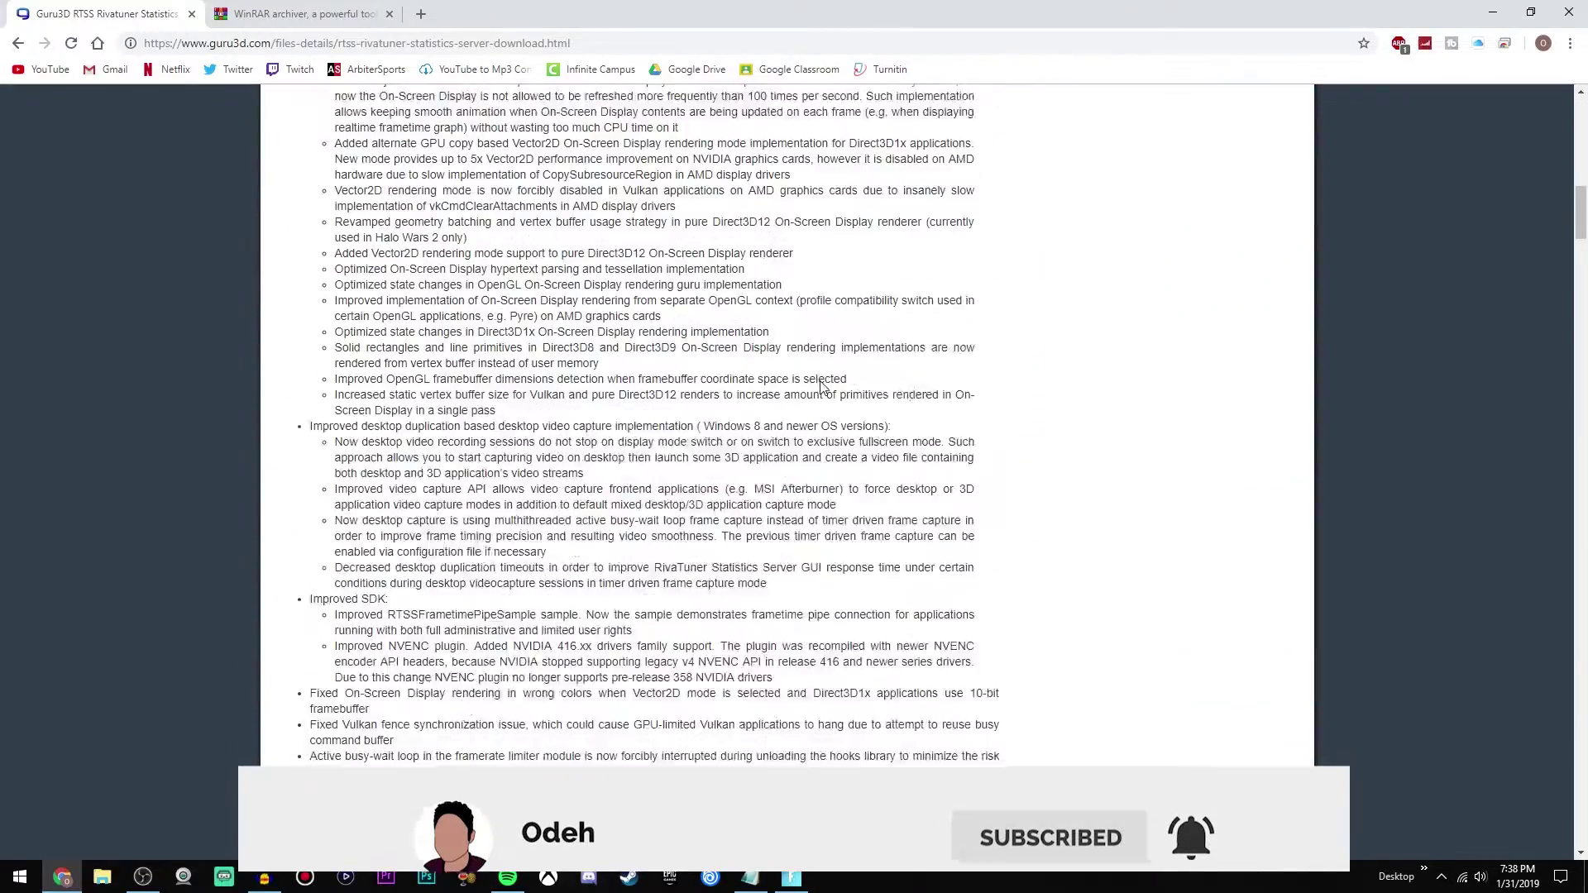
pyautogui.scroll(-15, 822, 386)
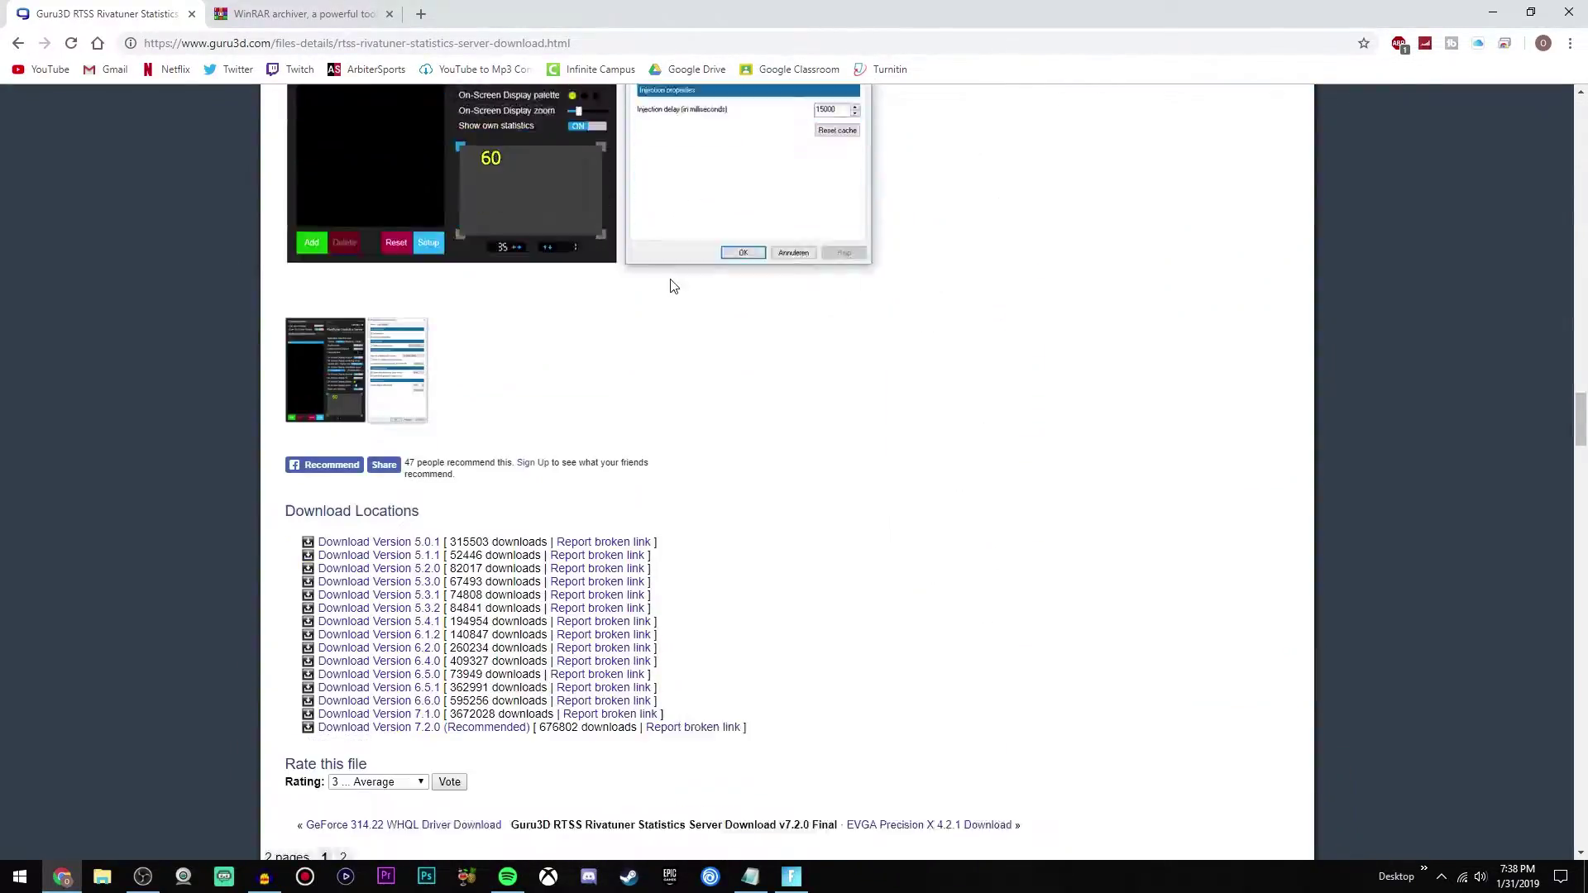
pyautogui.scroll(-2, 674, 286)
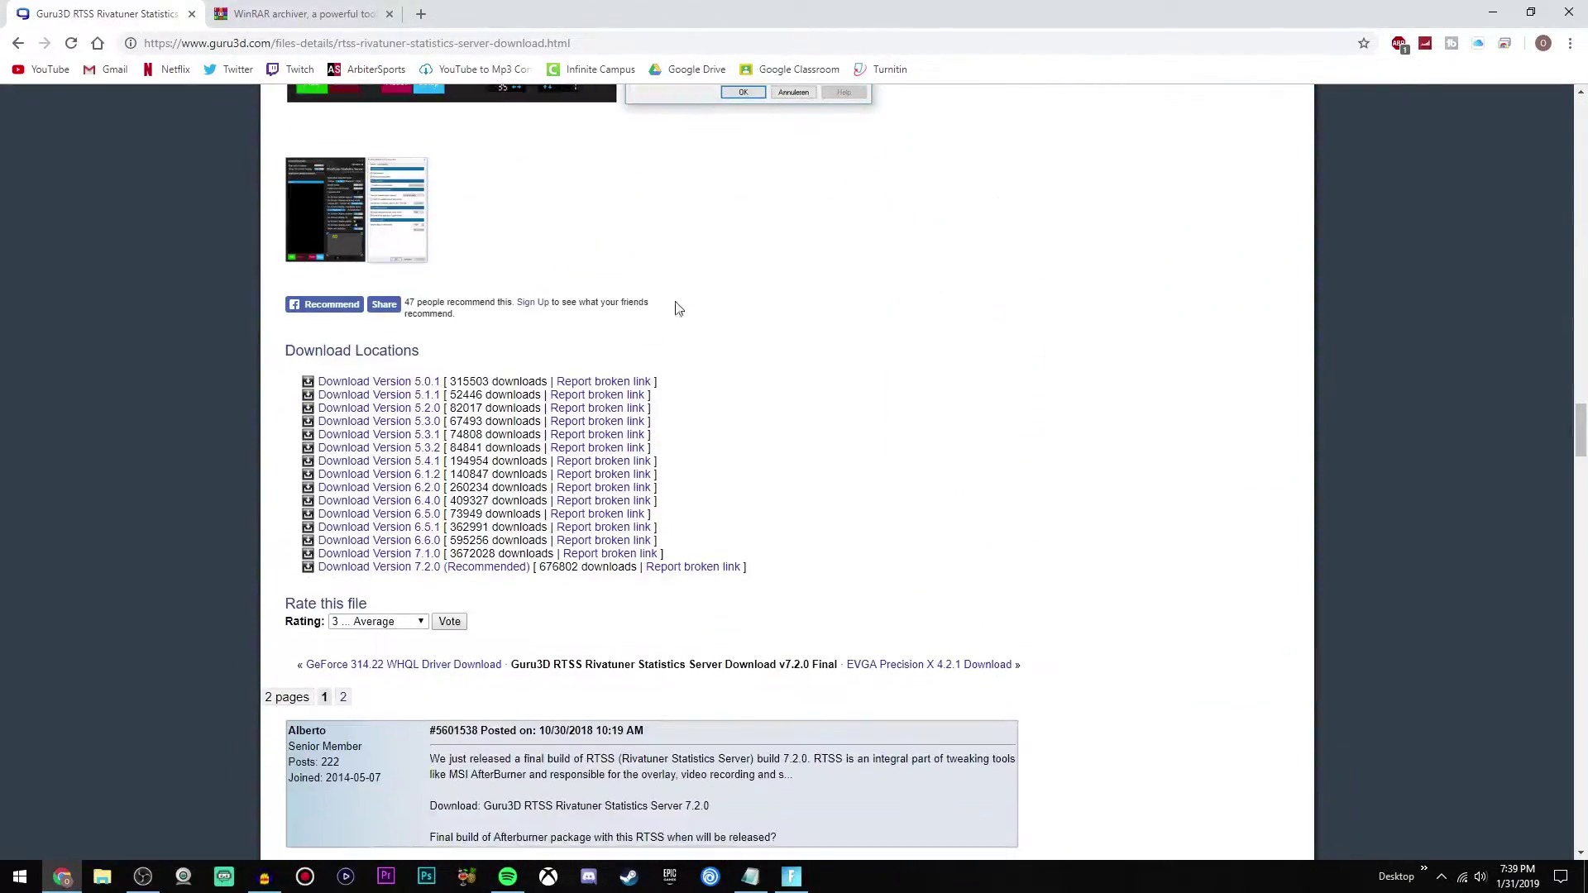
pyautogui.doubleClick(286, 352)
pyautogui.click(442, 358)
pyautogui.click(356, 568)
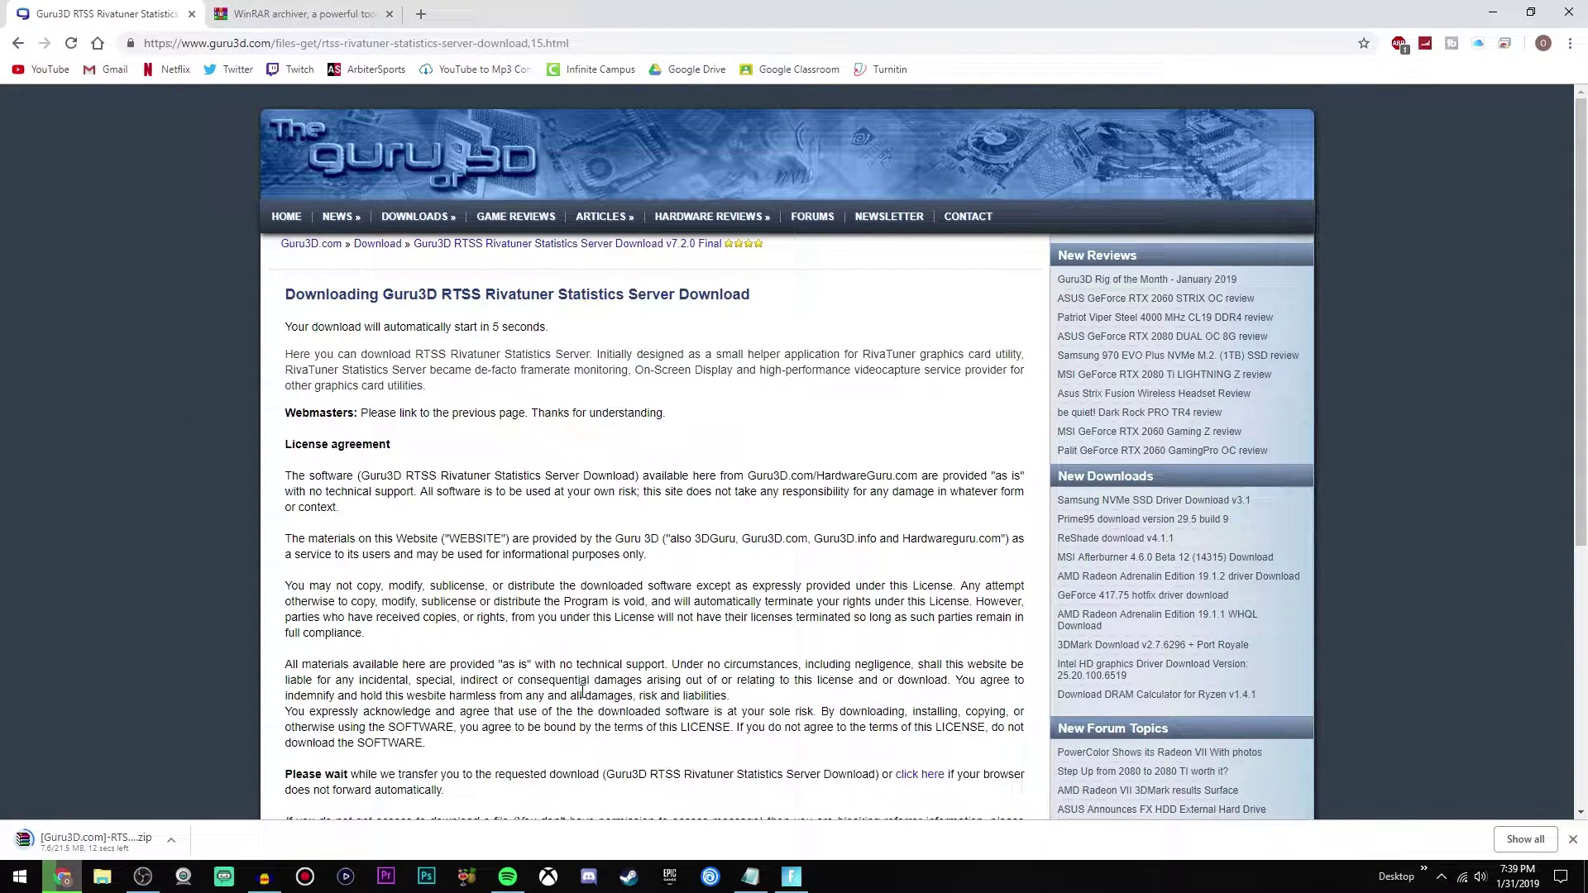
# - Check Chrome's downloads, close the browser, and extract the RTSS zip onto the desktop
pyautogui.hotkey('ctrl', 'j')
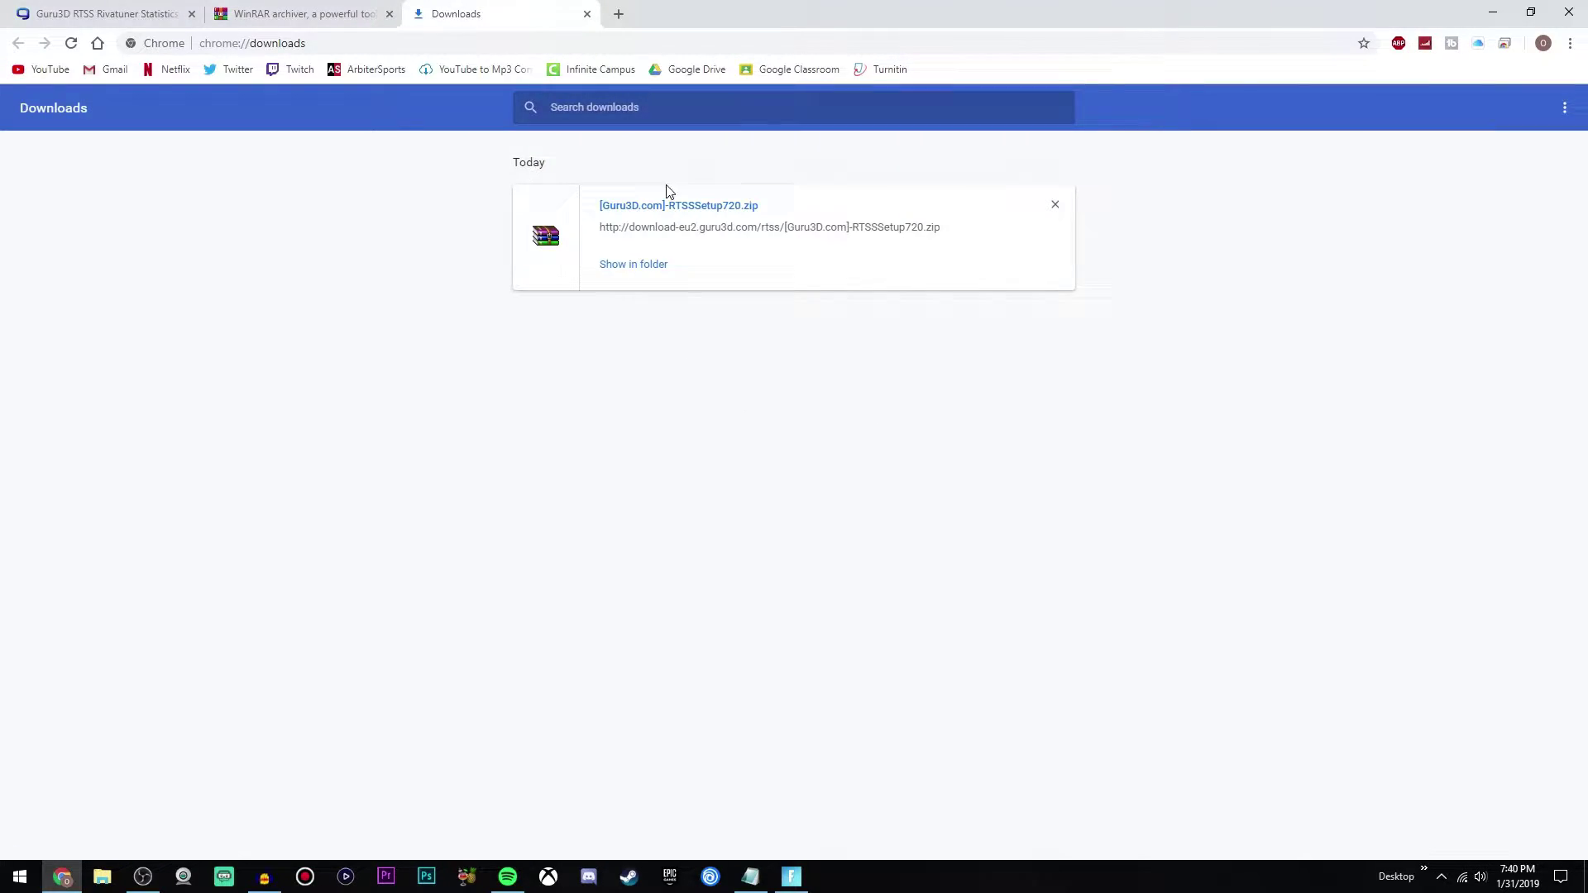
pyautogui.click(1569, 11)
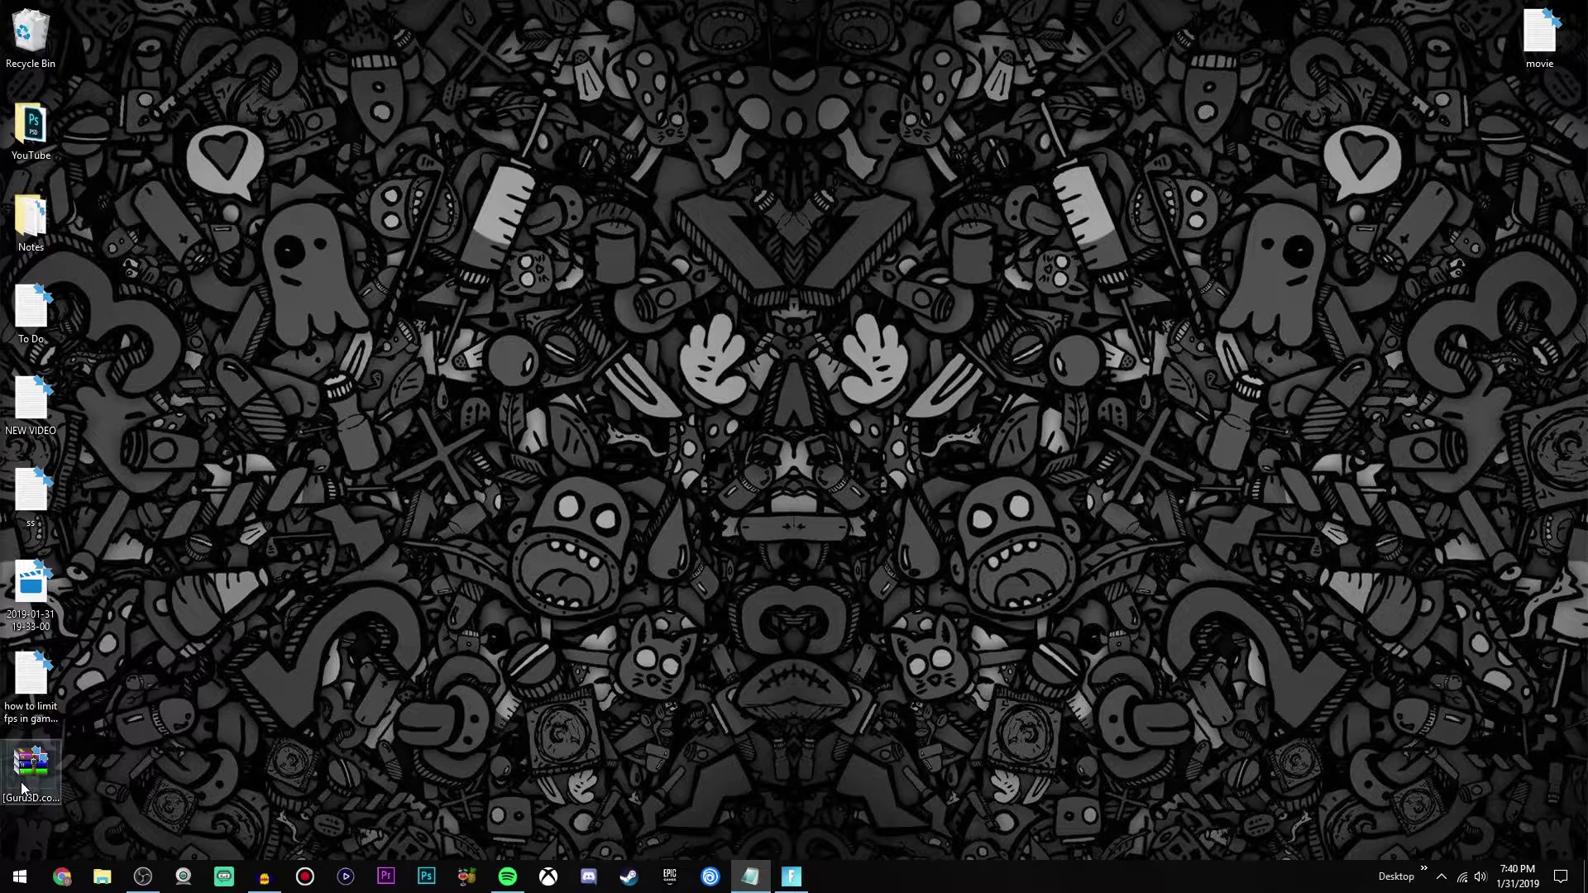
pyautogui.moveTo(25, 768); pyautogui.dragTo(139, 607)
pyautogui.moveTo(121, 42); pyautogui.dragTo(122, 44)
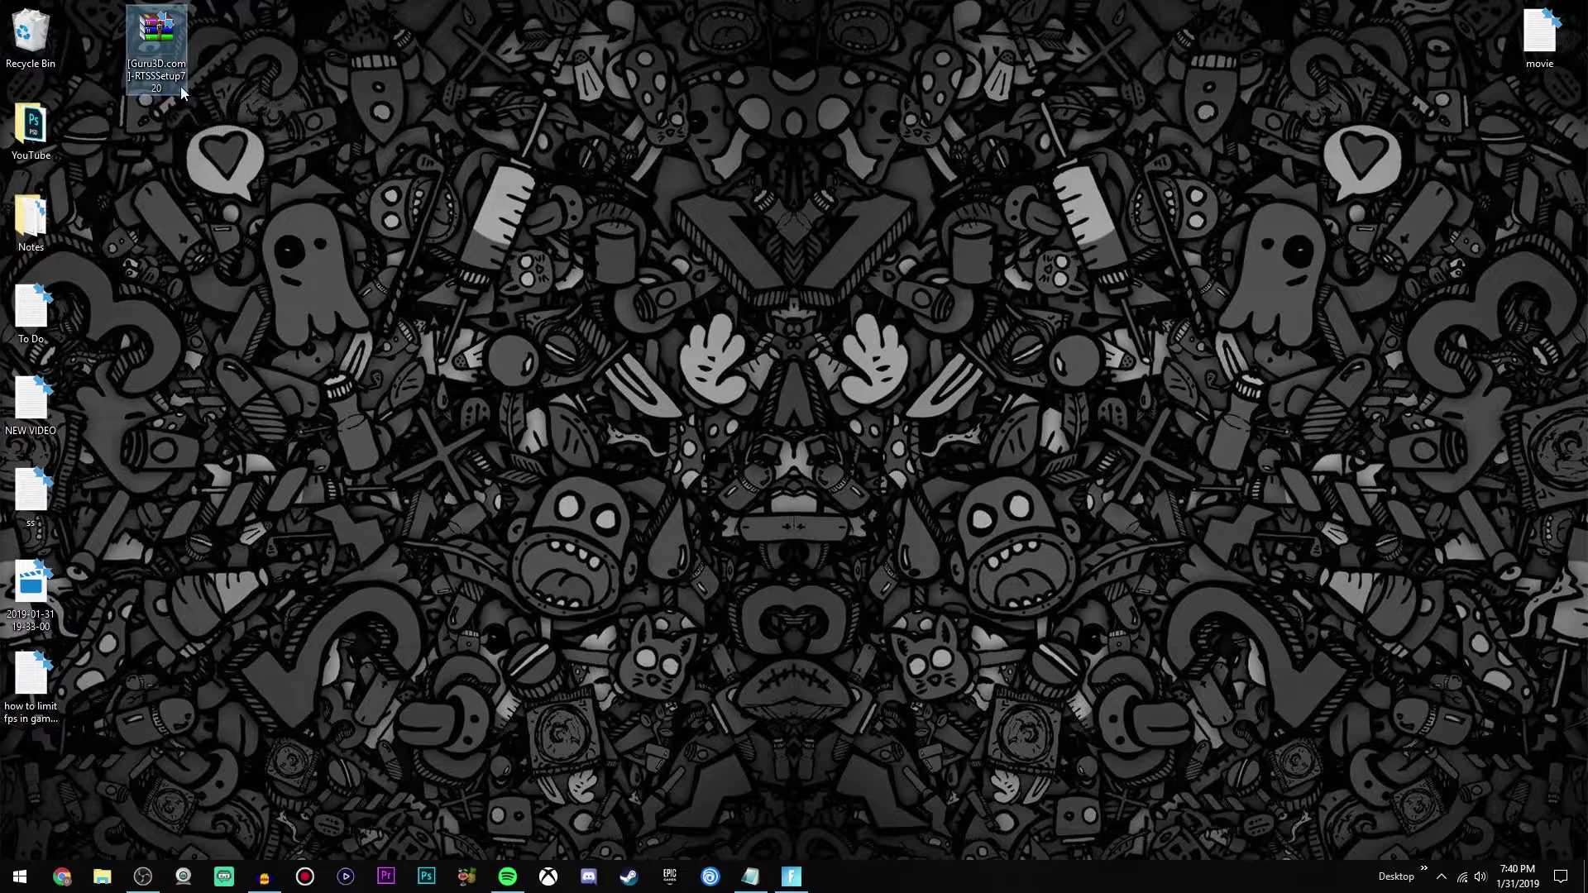
pyautogui.rightClick(141, 70)
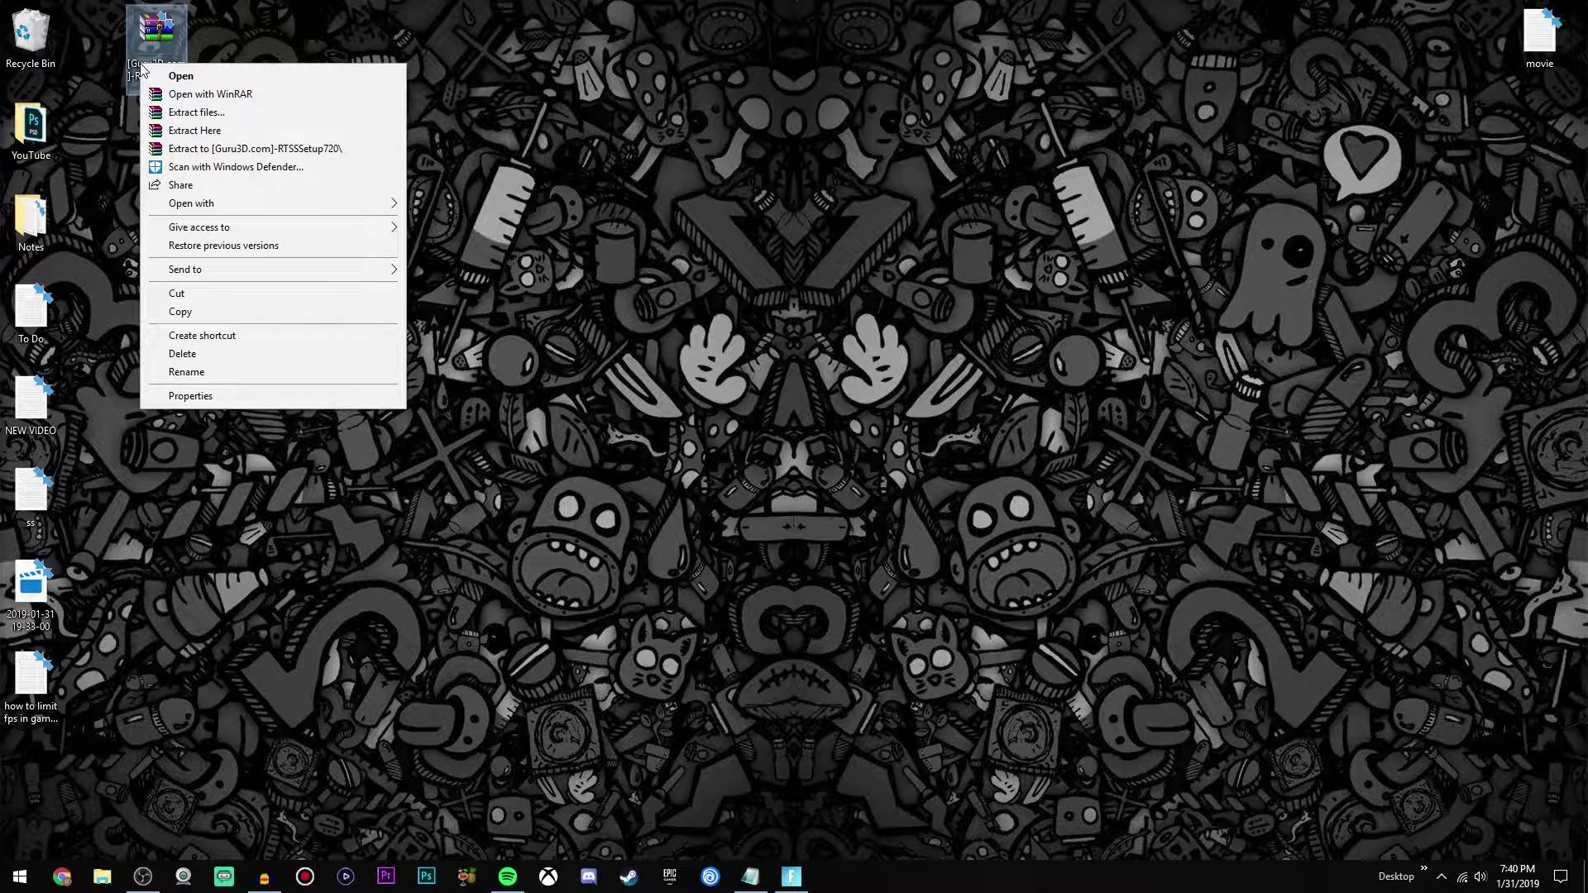
pyautogui.click(195, 131)
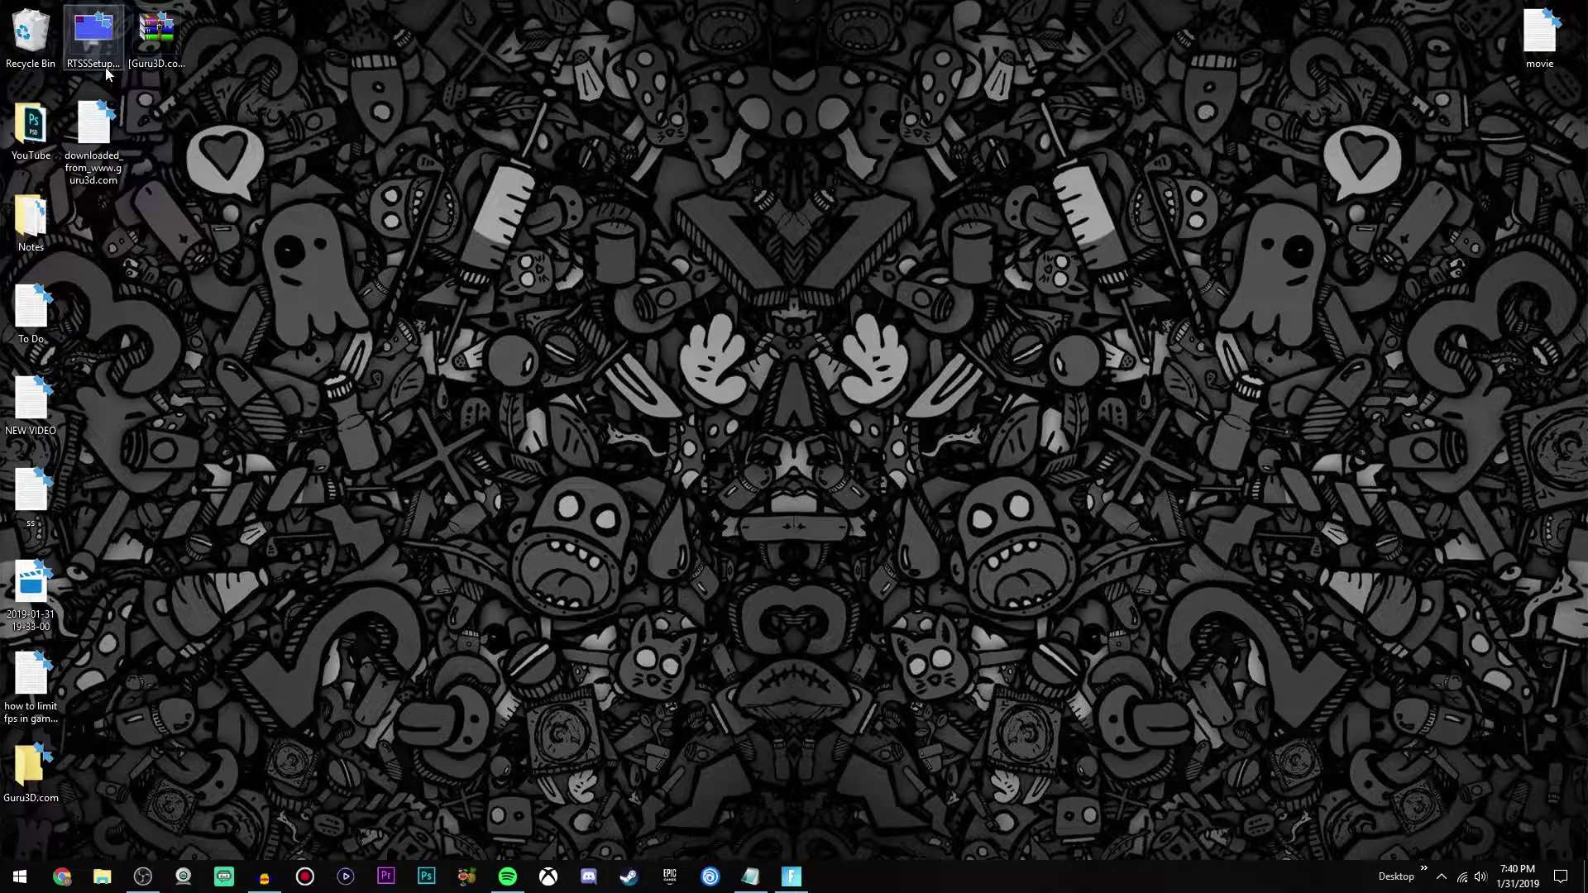
# - Delete three unwanted icons and place RTSSSetup720 top-left beside the Recycle Bin
pyautogui.moveTo(97, 46); pyautogui.dragTo(222, 358)
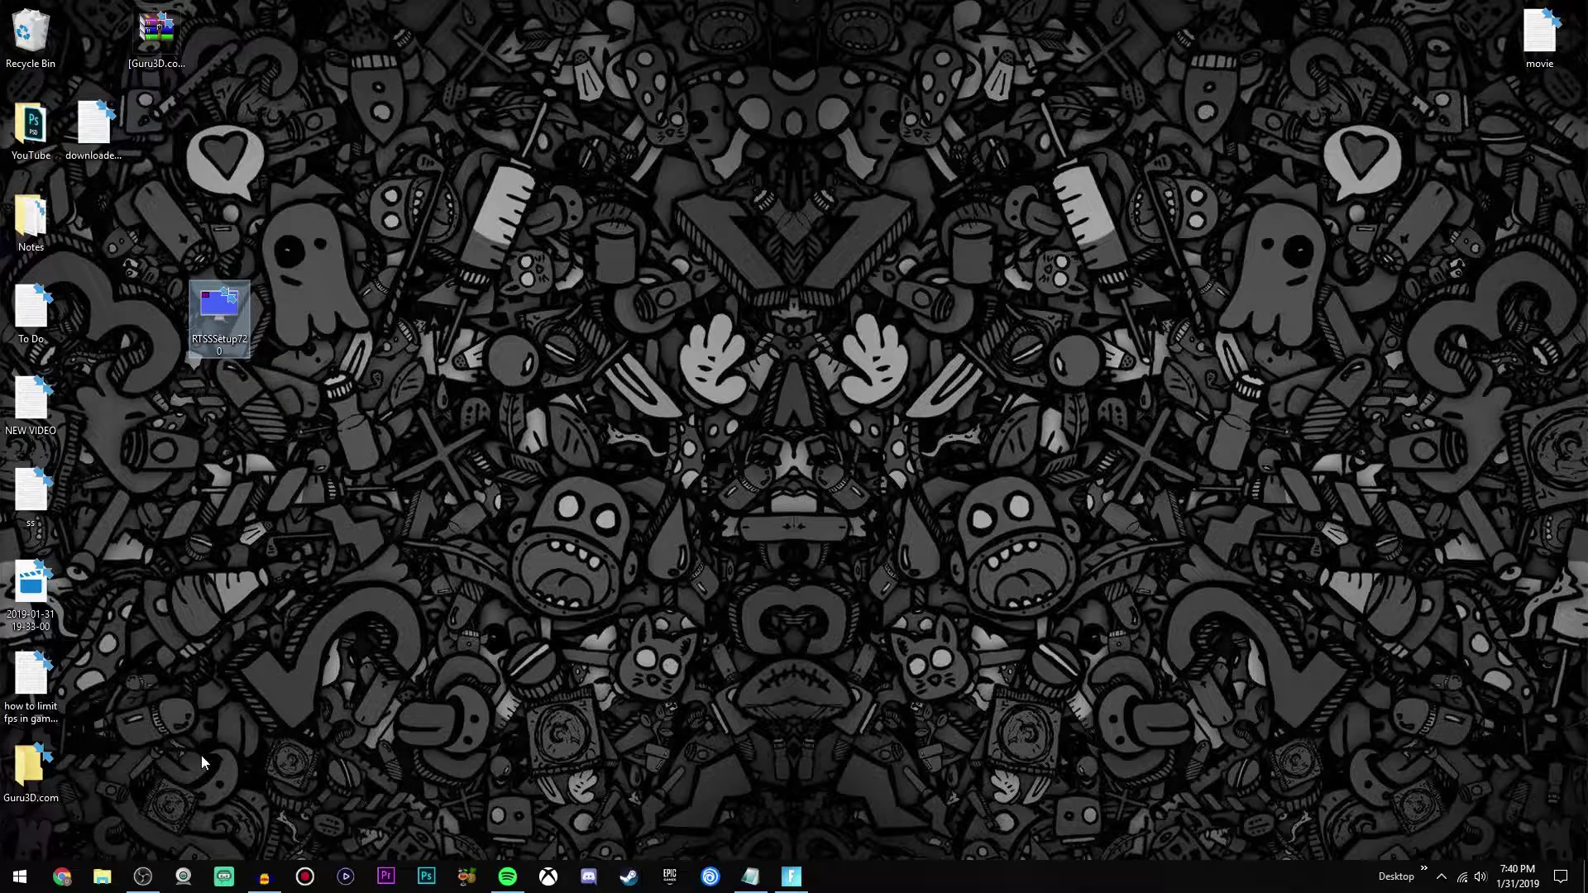
pyautogui.moveTo(32, 767); pyautogui.dragTo(30, 37)
pyautogui.moveTo(220, 311); pyautogui.dragTo(88, 75)
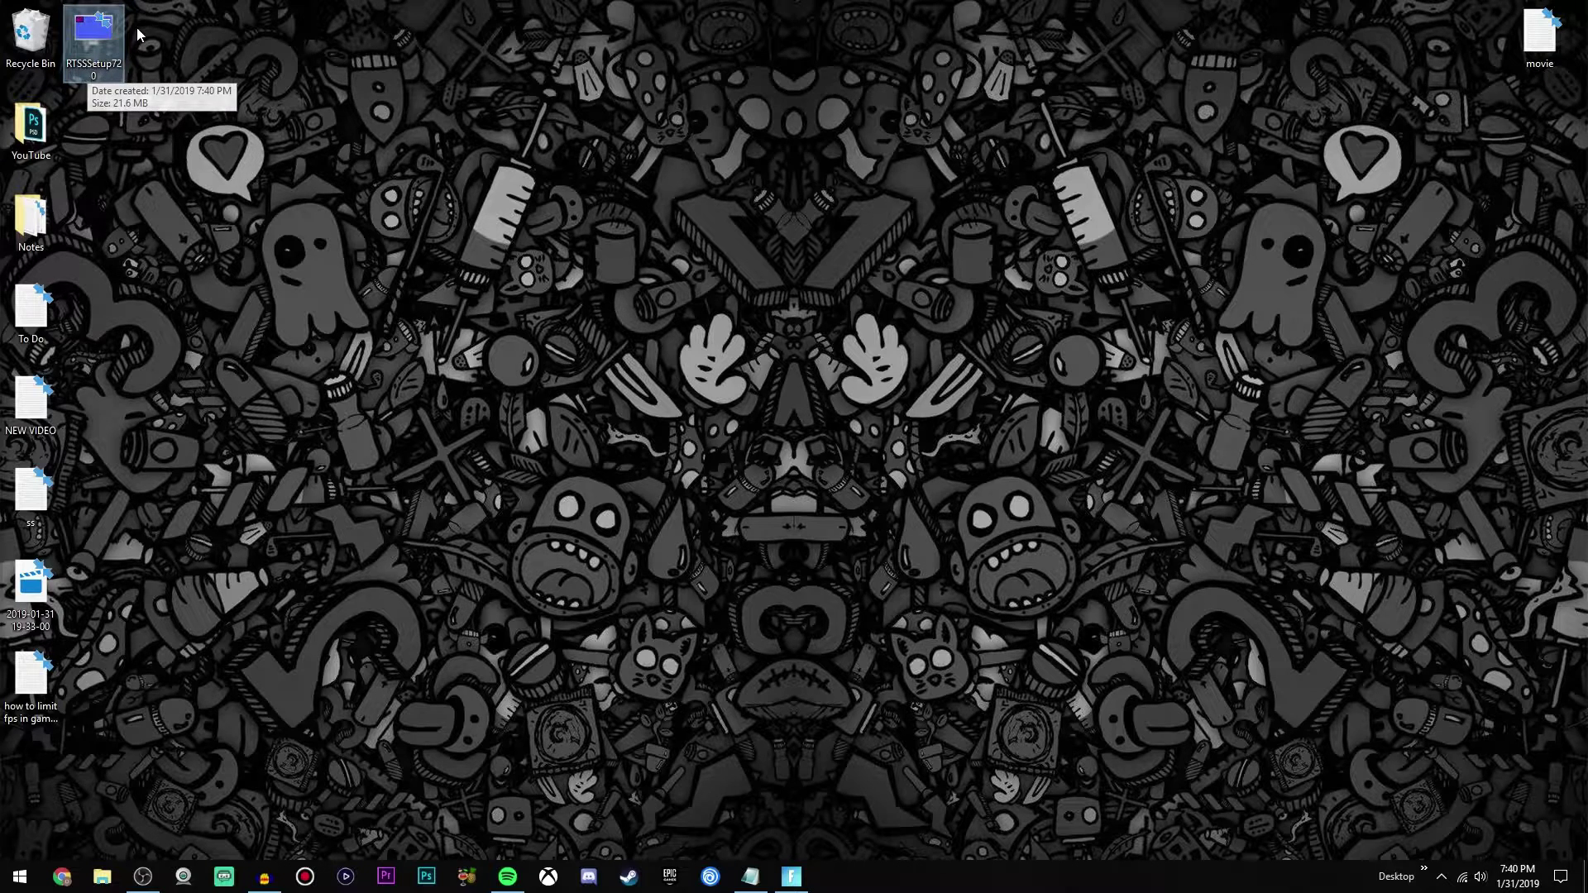
# - Install RTSS 7.2.0 in English, accepting the licence and default folder and Start menu names
pyautogui.doubleClick(102, 57)
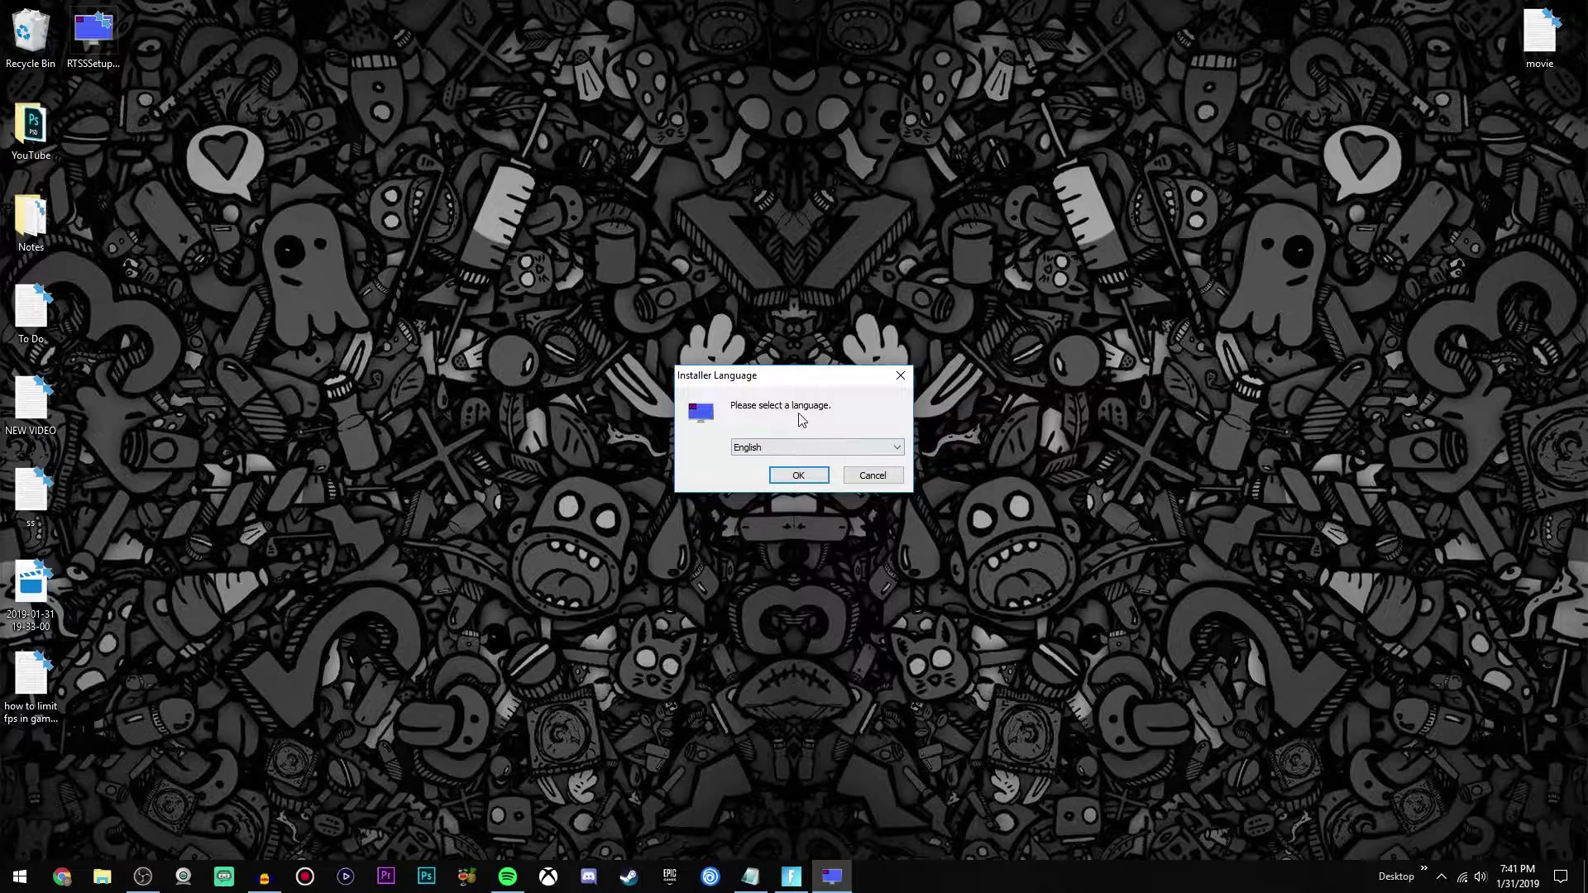
pyautogui.click(794, 475)
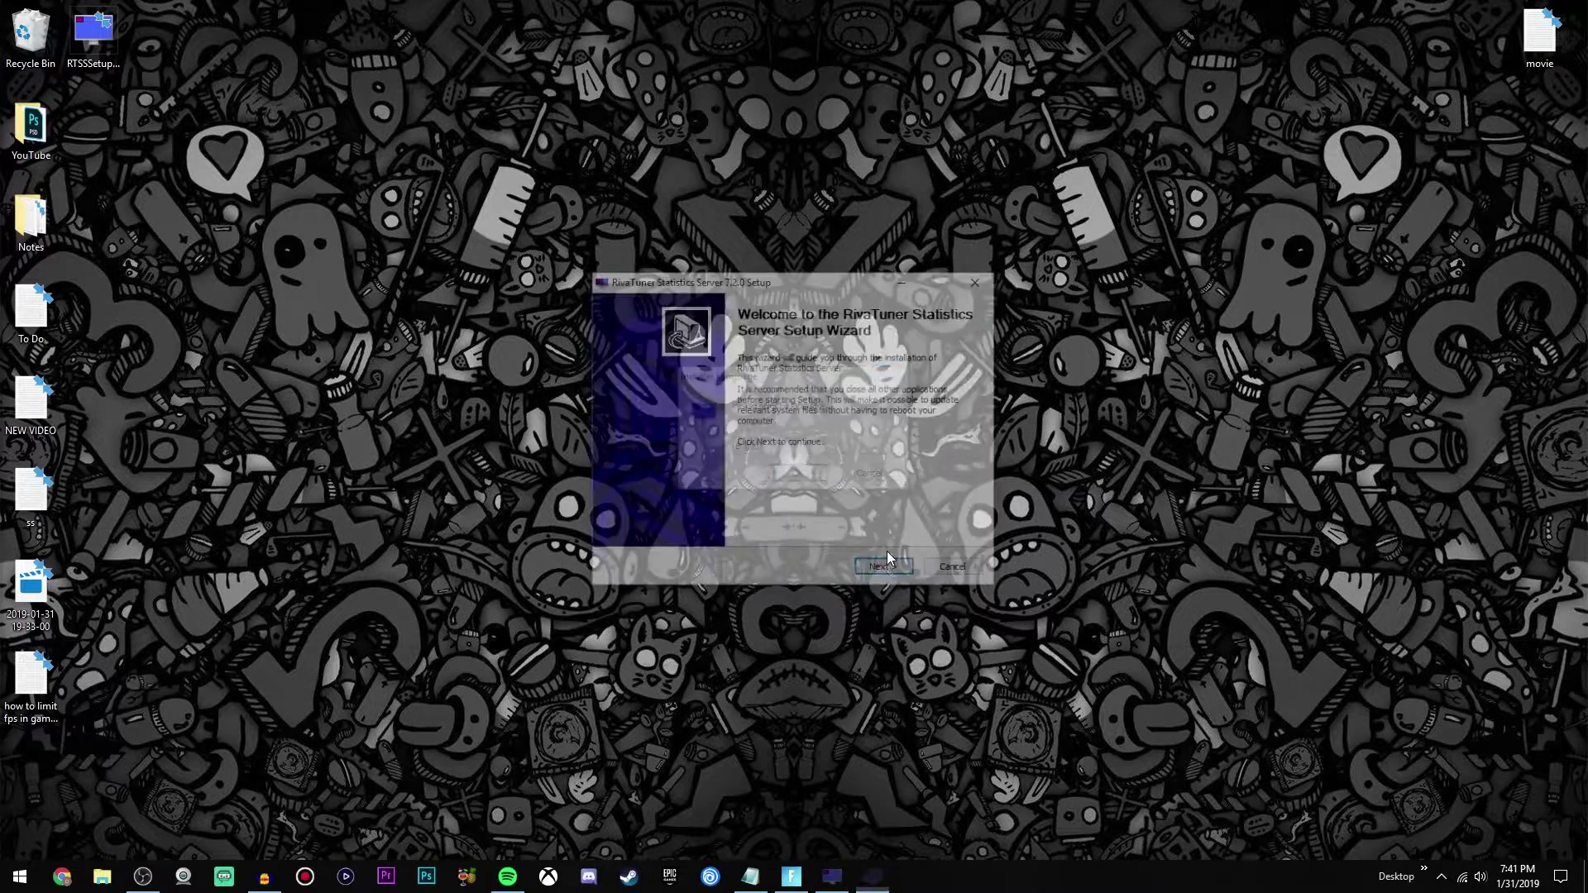
pyautogui.click(885, 569)
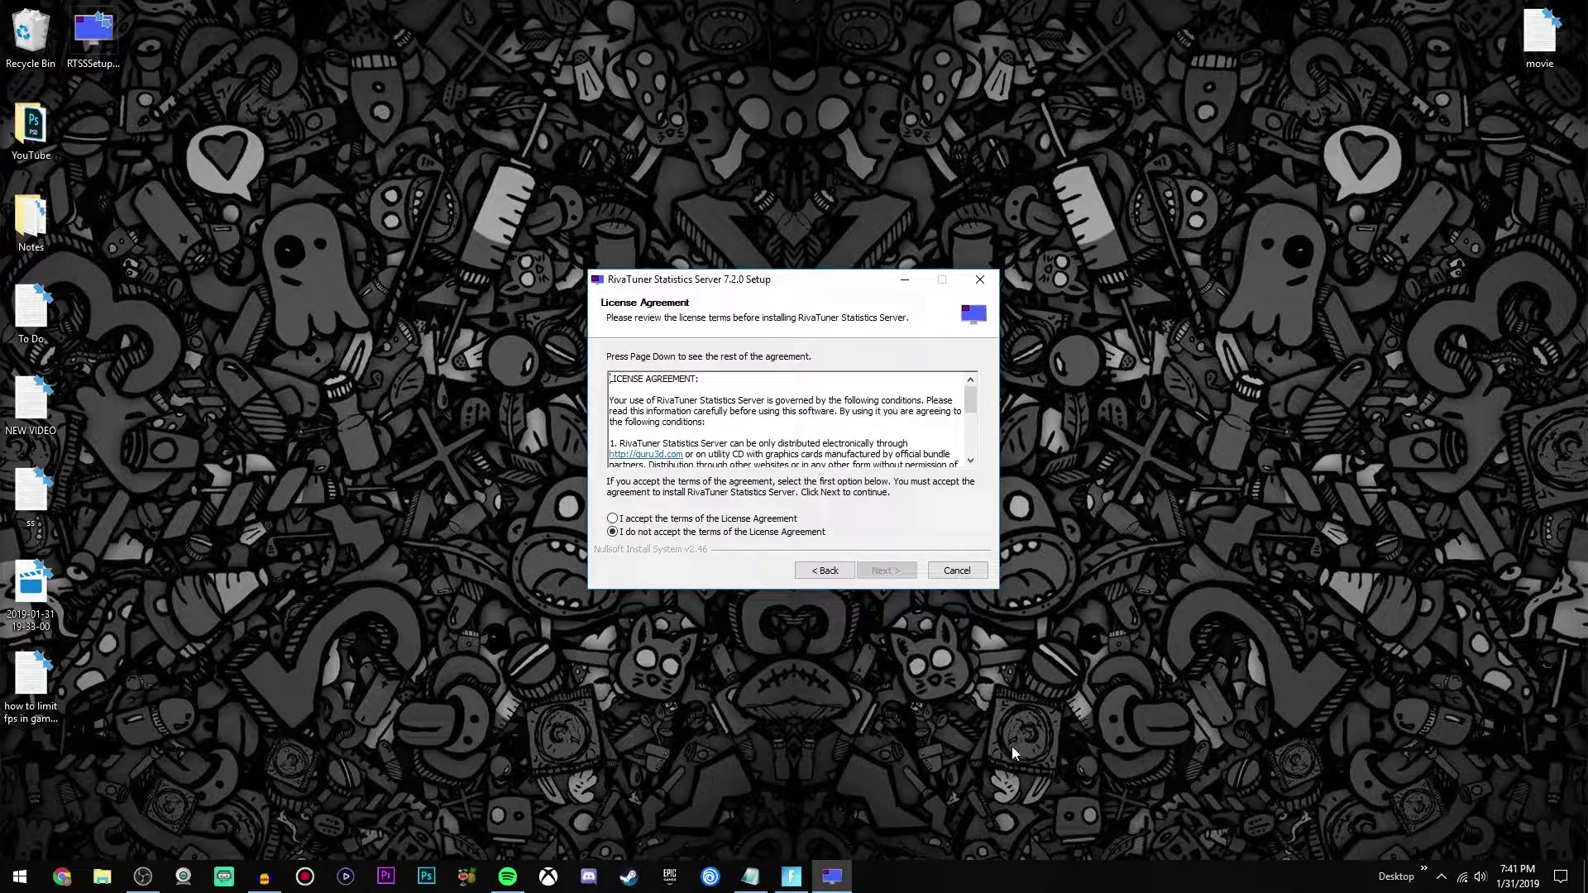
pyautogui.click(612, 520)
pyautogui.click(885, 570)
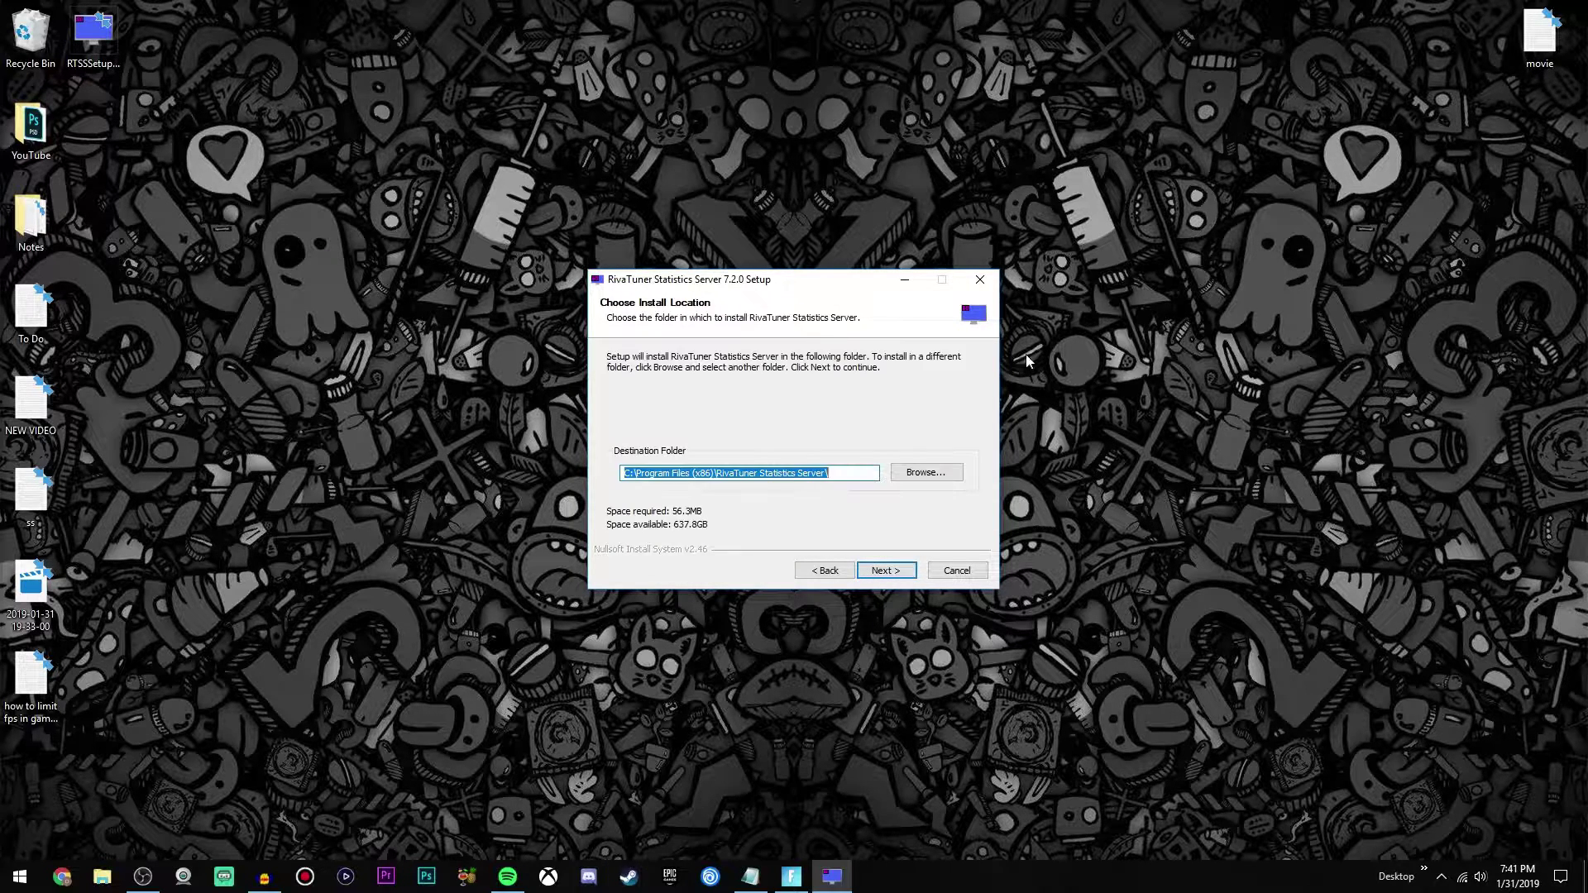
pyautogui.click(883, 570)
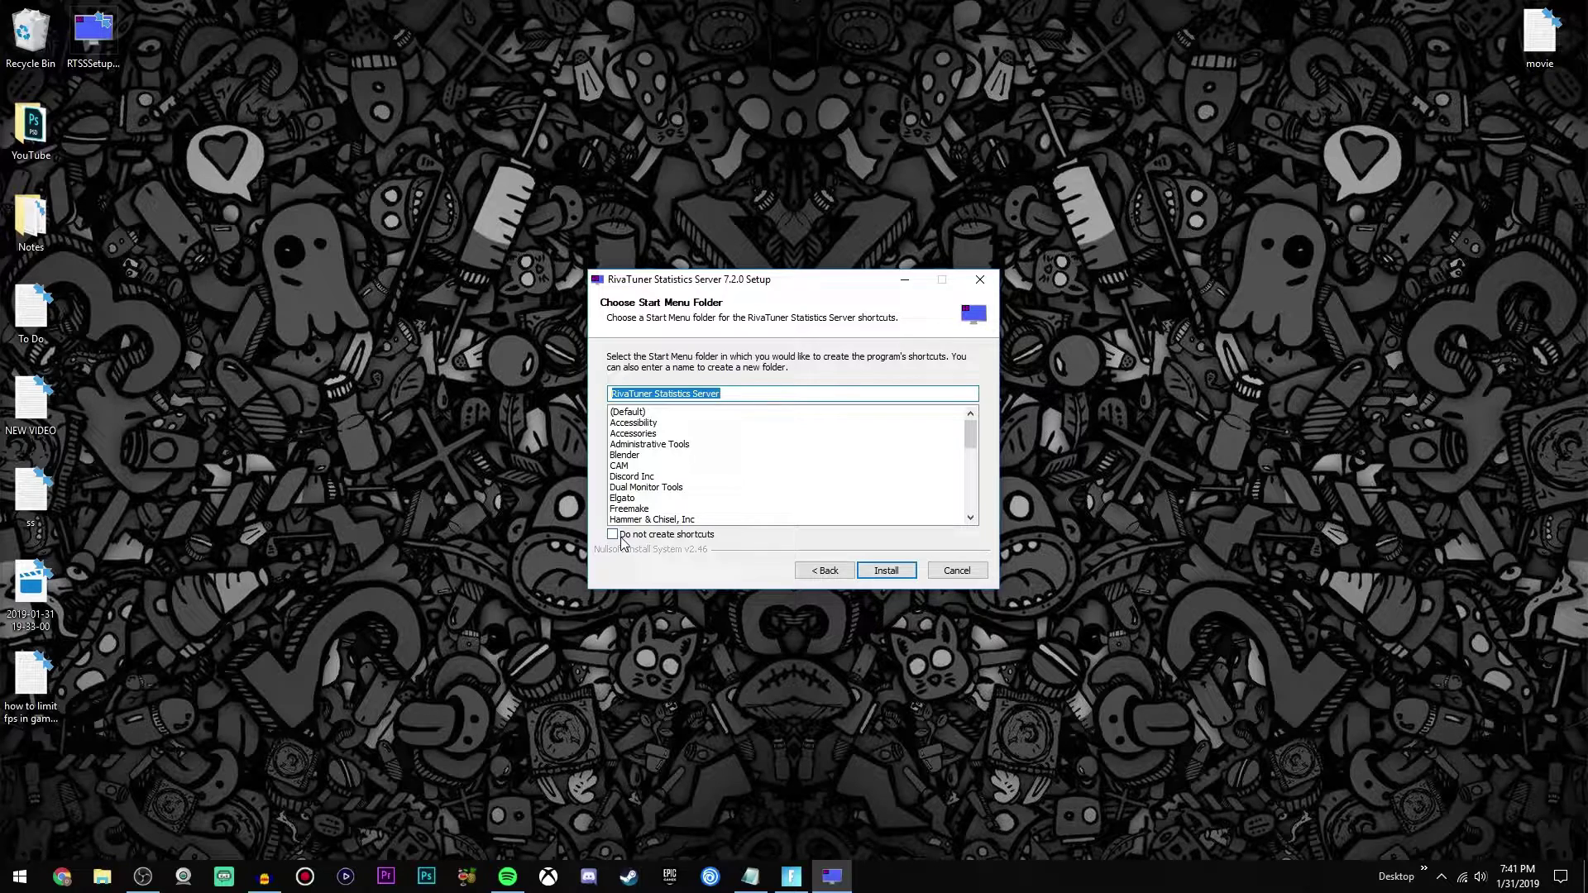
pyautogui.click(827, 394)
pyautogui.click(886, 572)
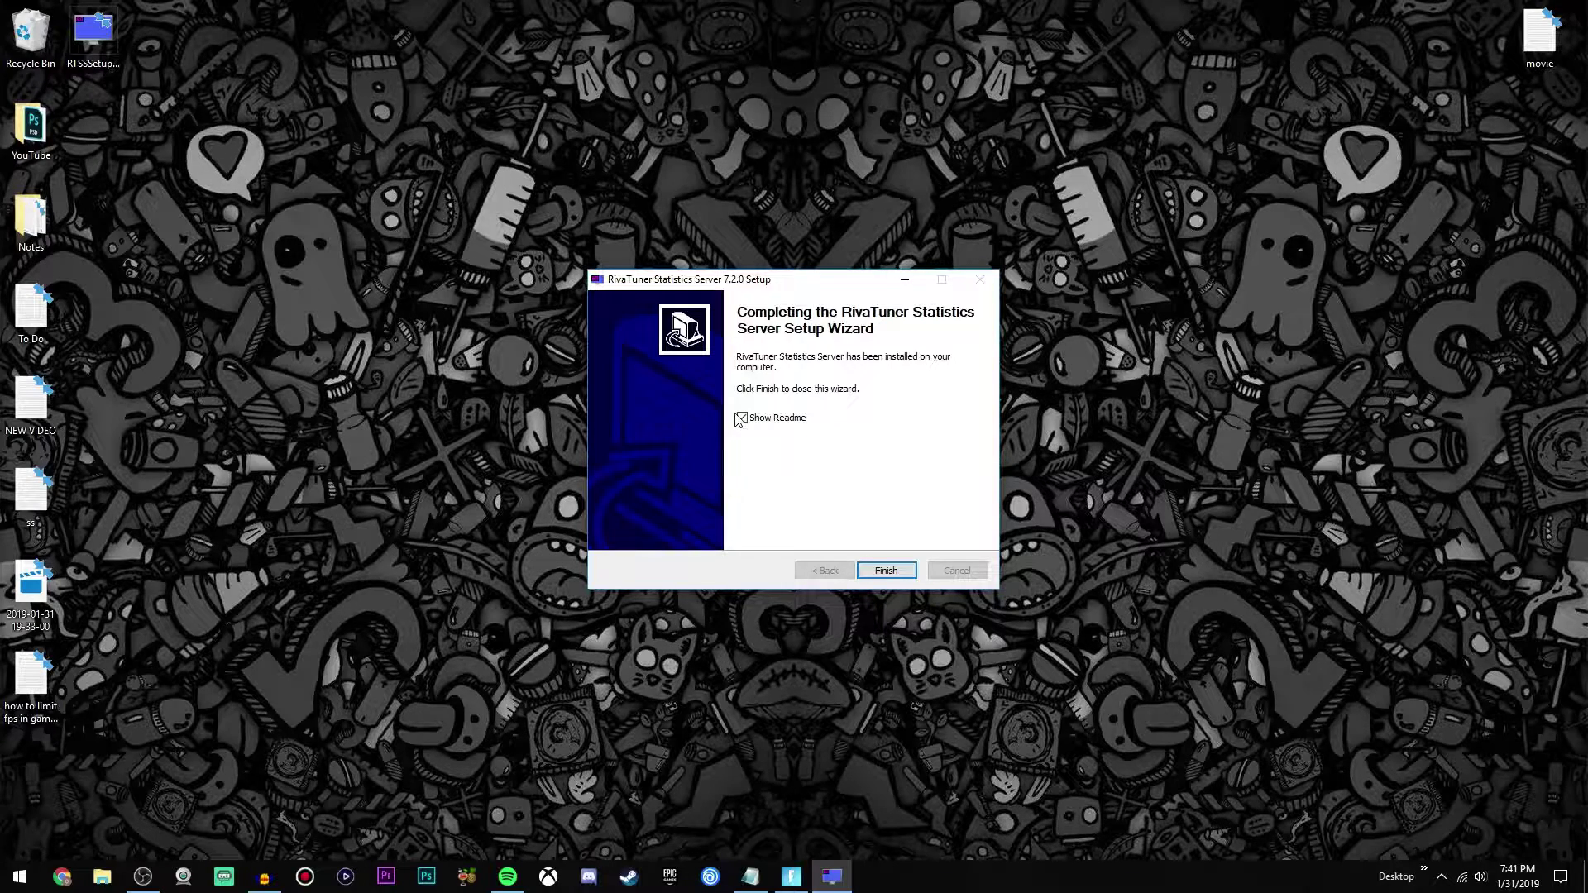
pyautogui.click(884, 570)
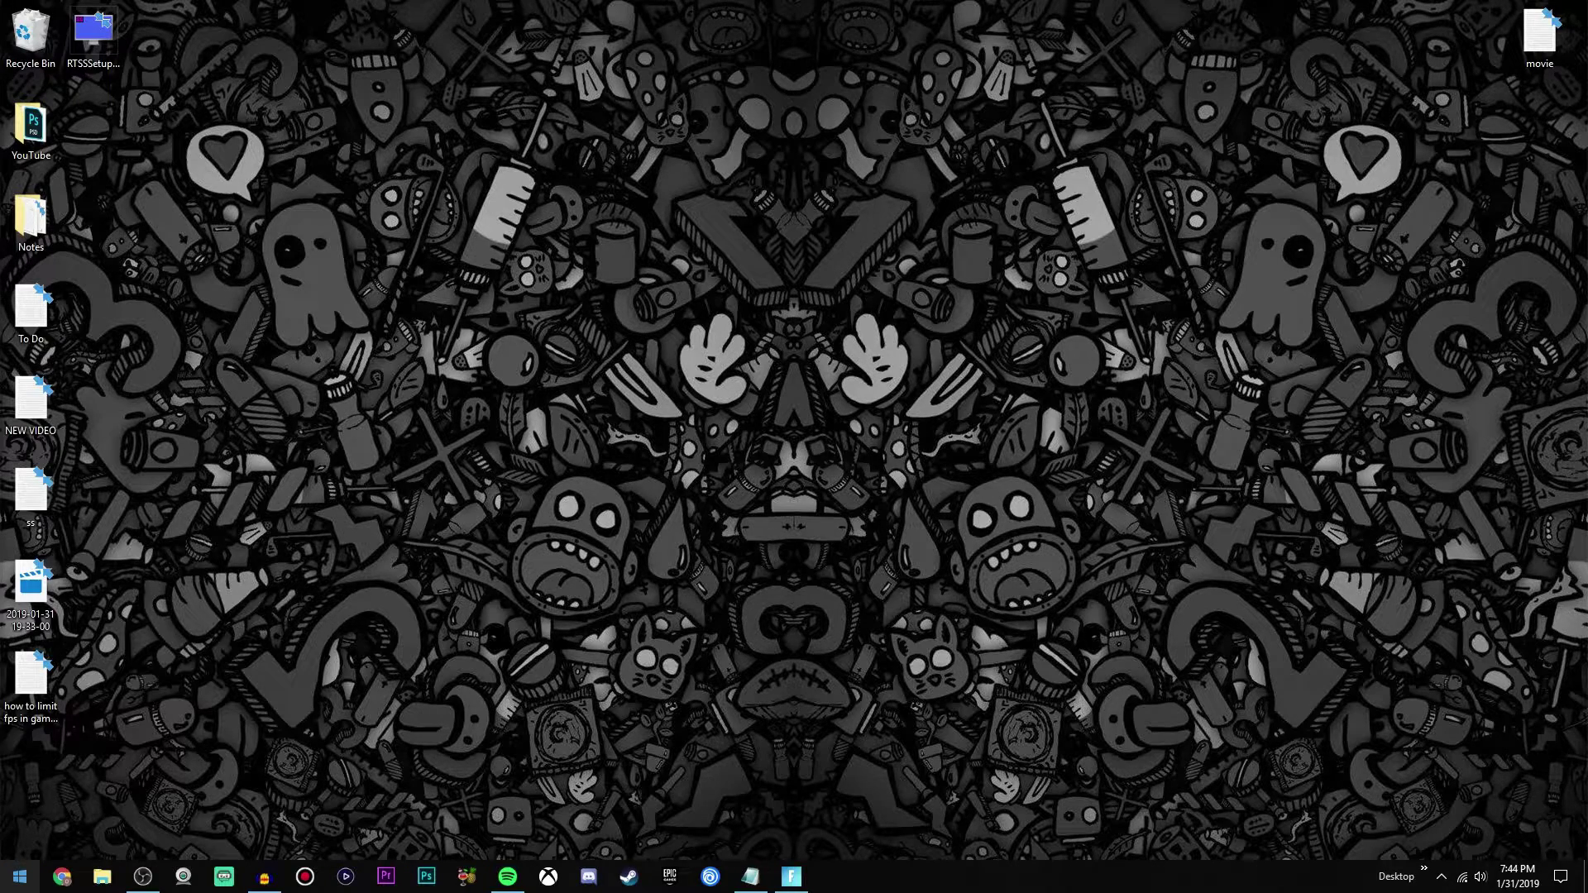
# - Launch RivaTuner Statistics Server via a Start search for 'rtss' and reveal the hidden tray icons
pyautogui.click(20, 877)
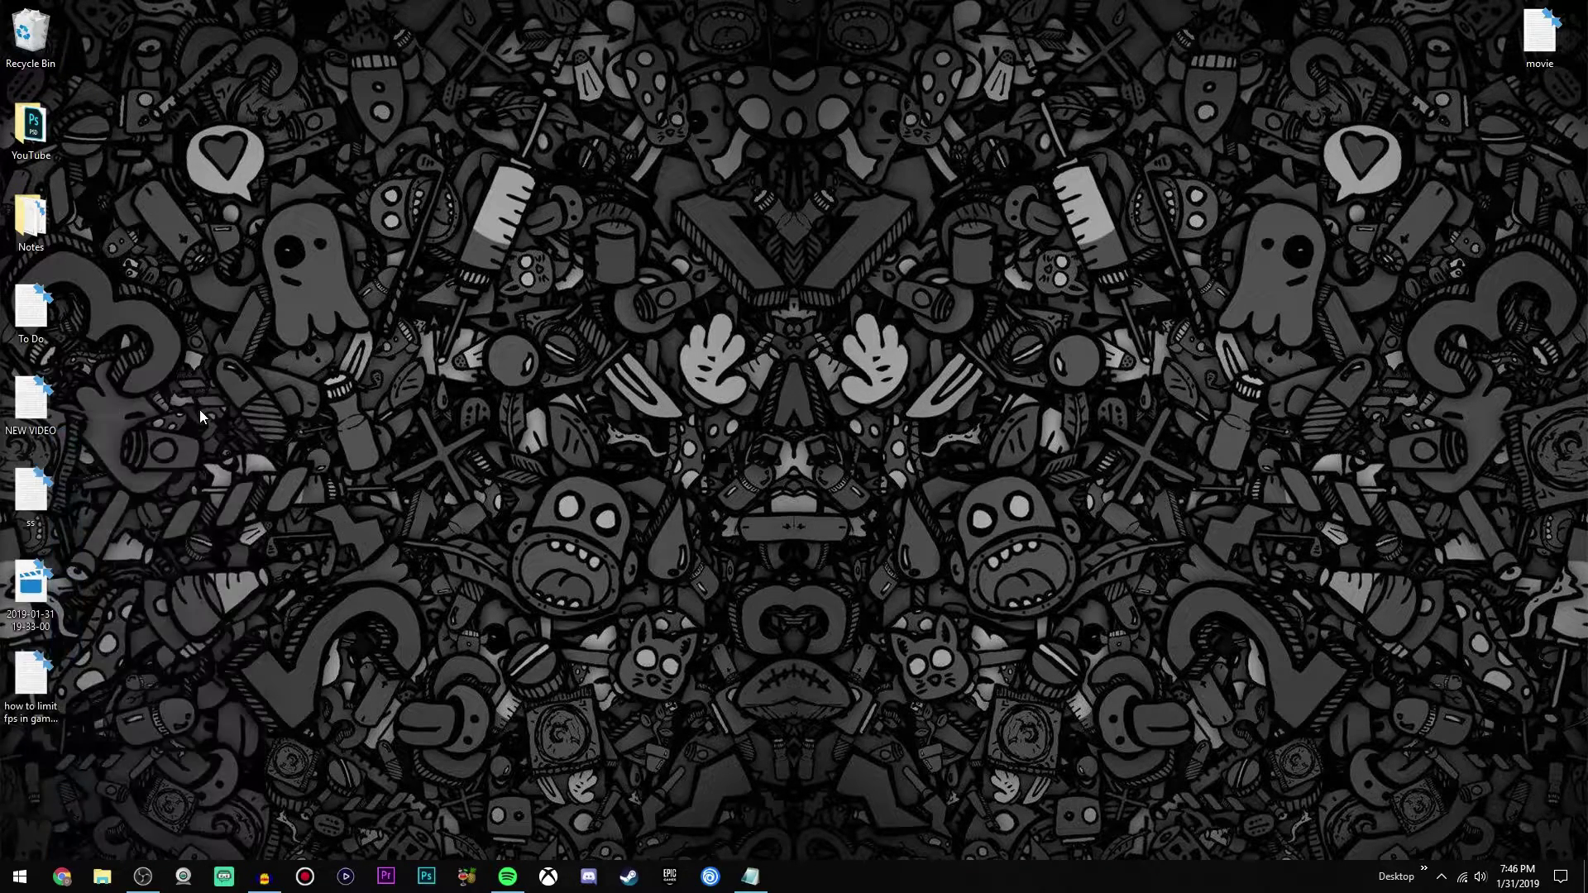
pyautogui.press('super')
pyautogui.write('rtss')
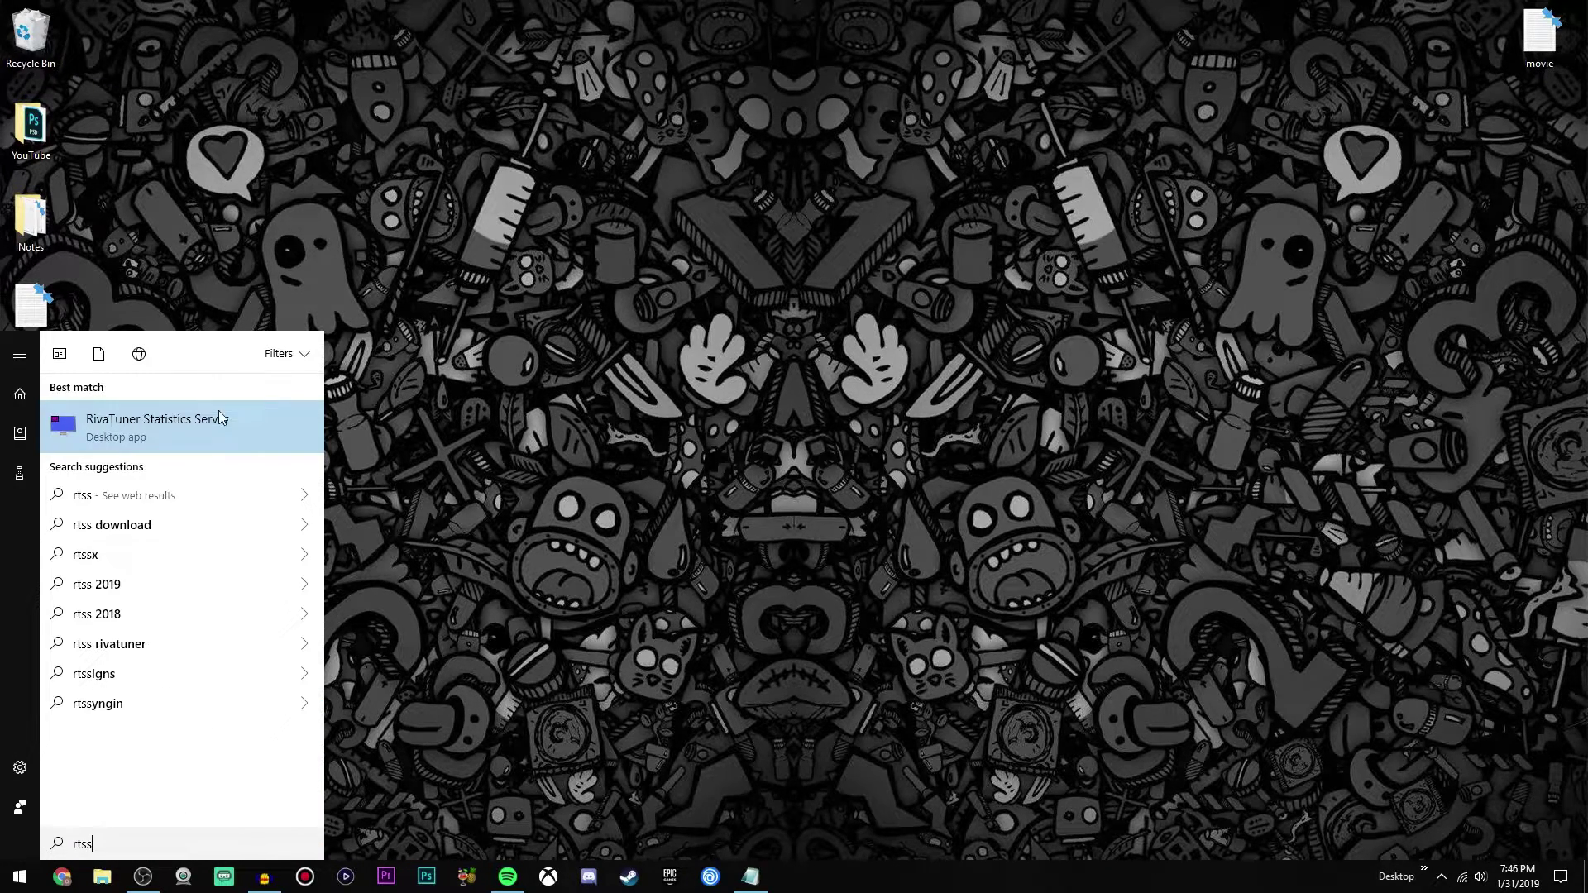
pyautogui.click(137, 438)
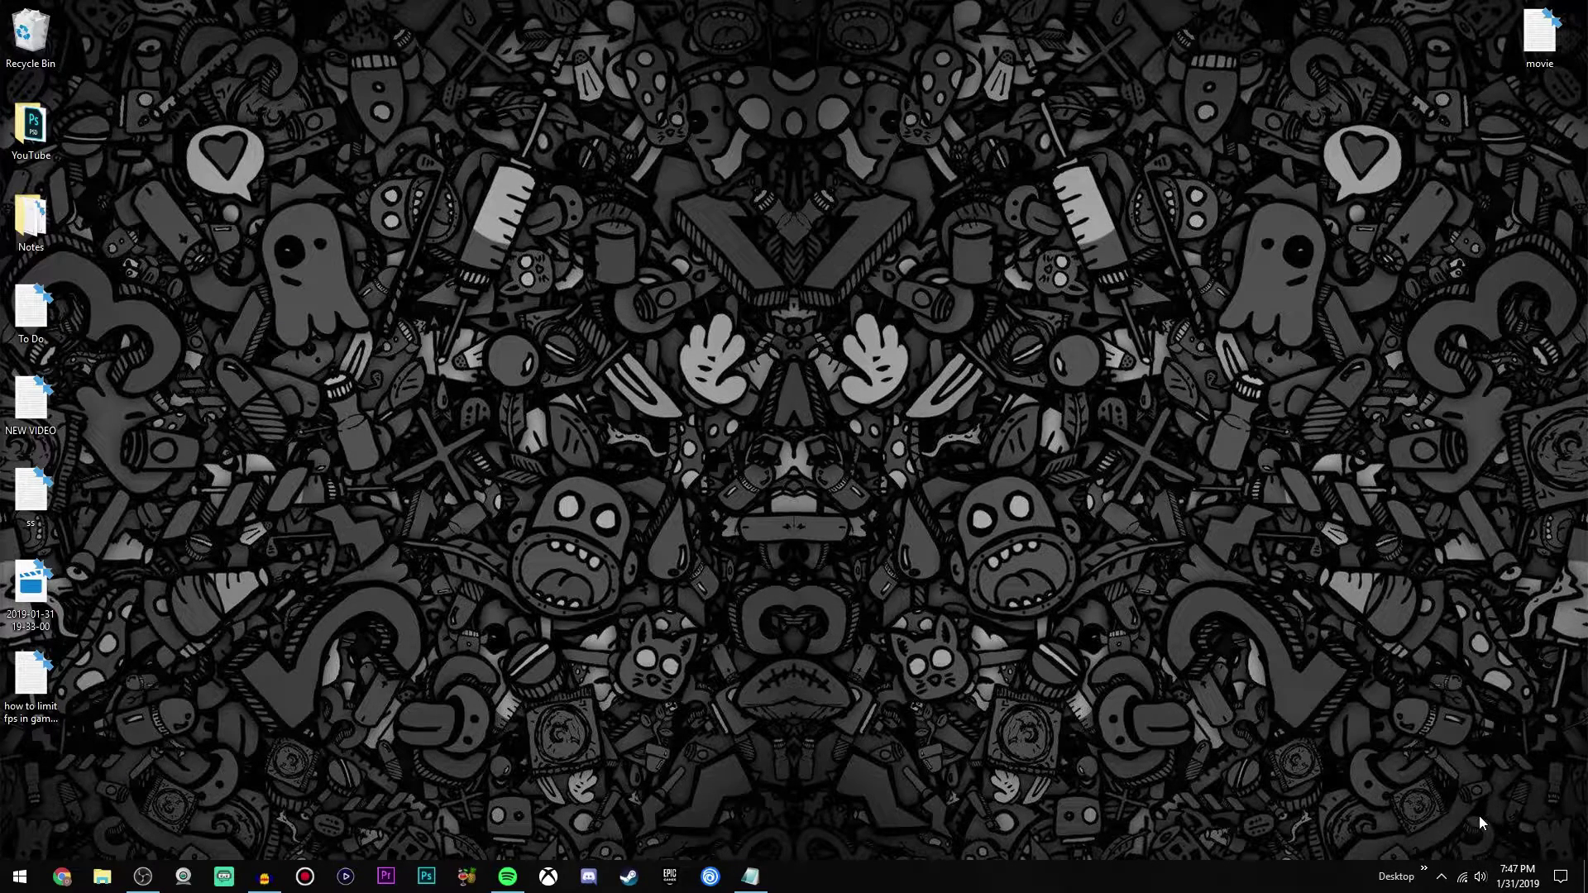
pyautogui.click(1442, 882)
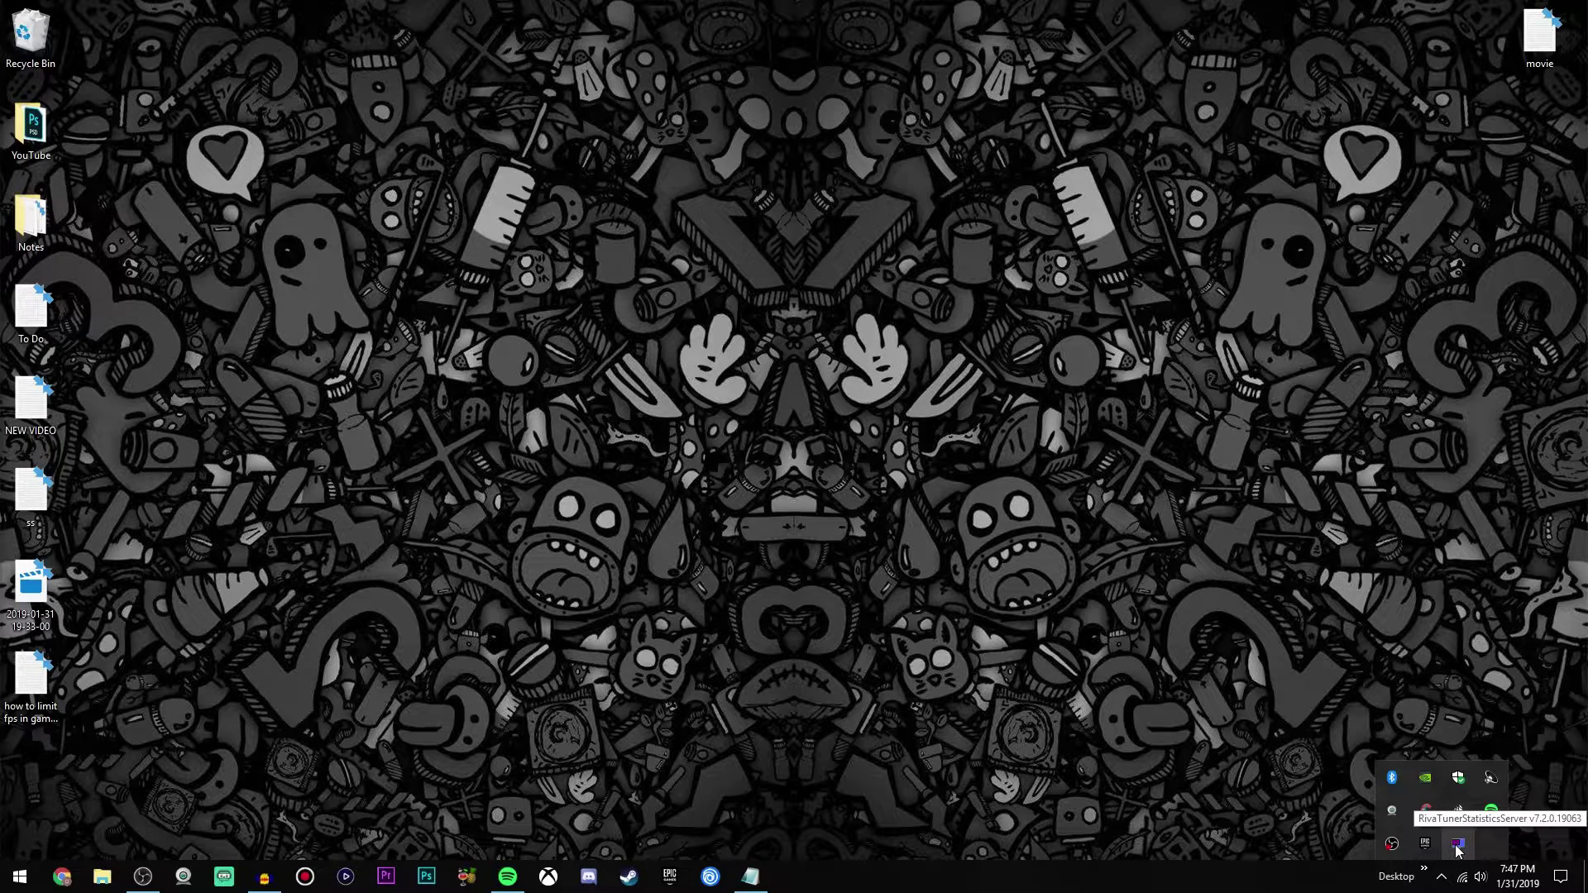
# - Open the RTSS main window from its tray icon and position it comfortably on the desktop
pyautogui.click(1459, 846)
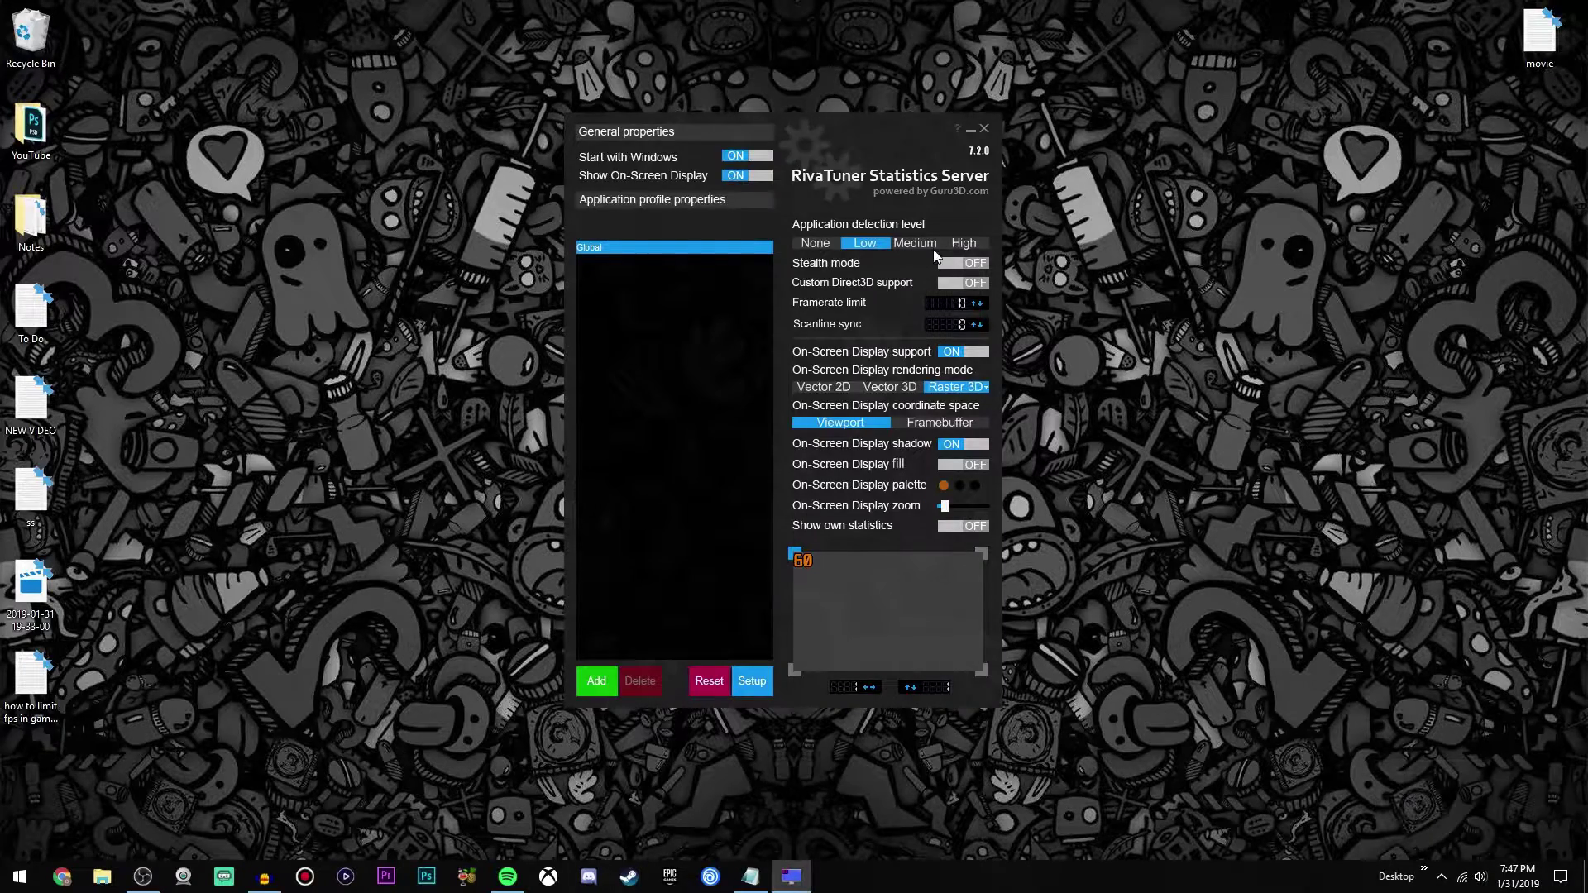
pyautogui.moveTo(846, 131); pyautogui.dragTo(871, 102)
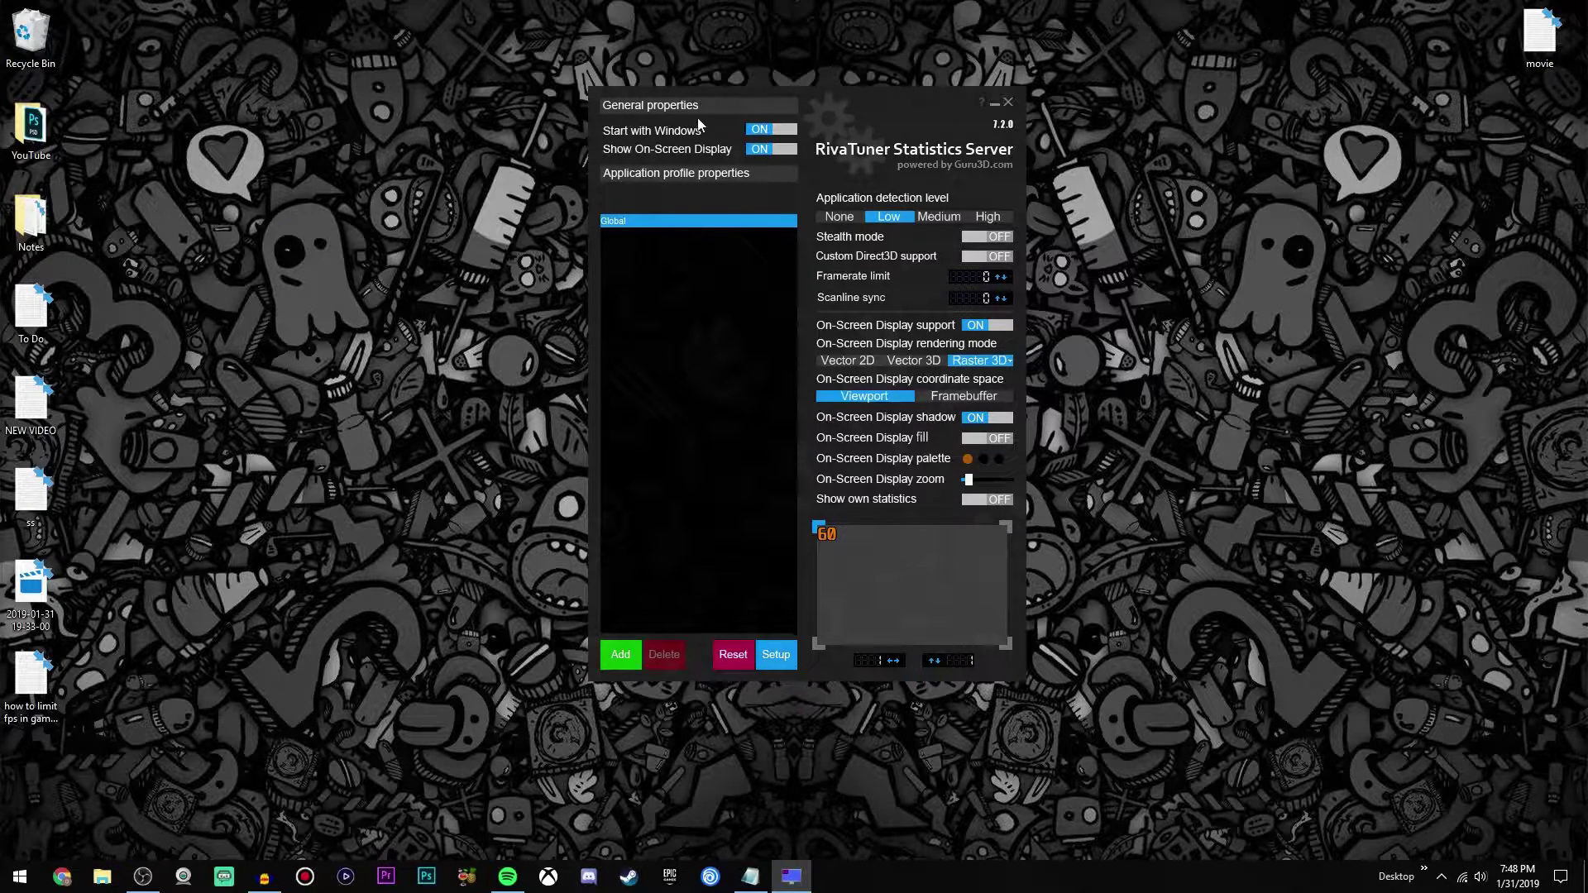
pyautogui.moveTo(891, 99); pyautogui.dragTo(862, 118)
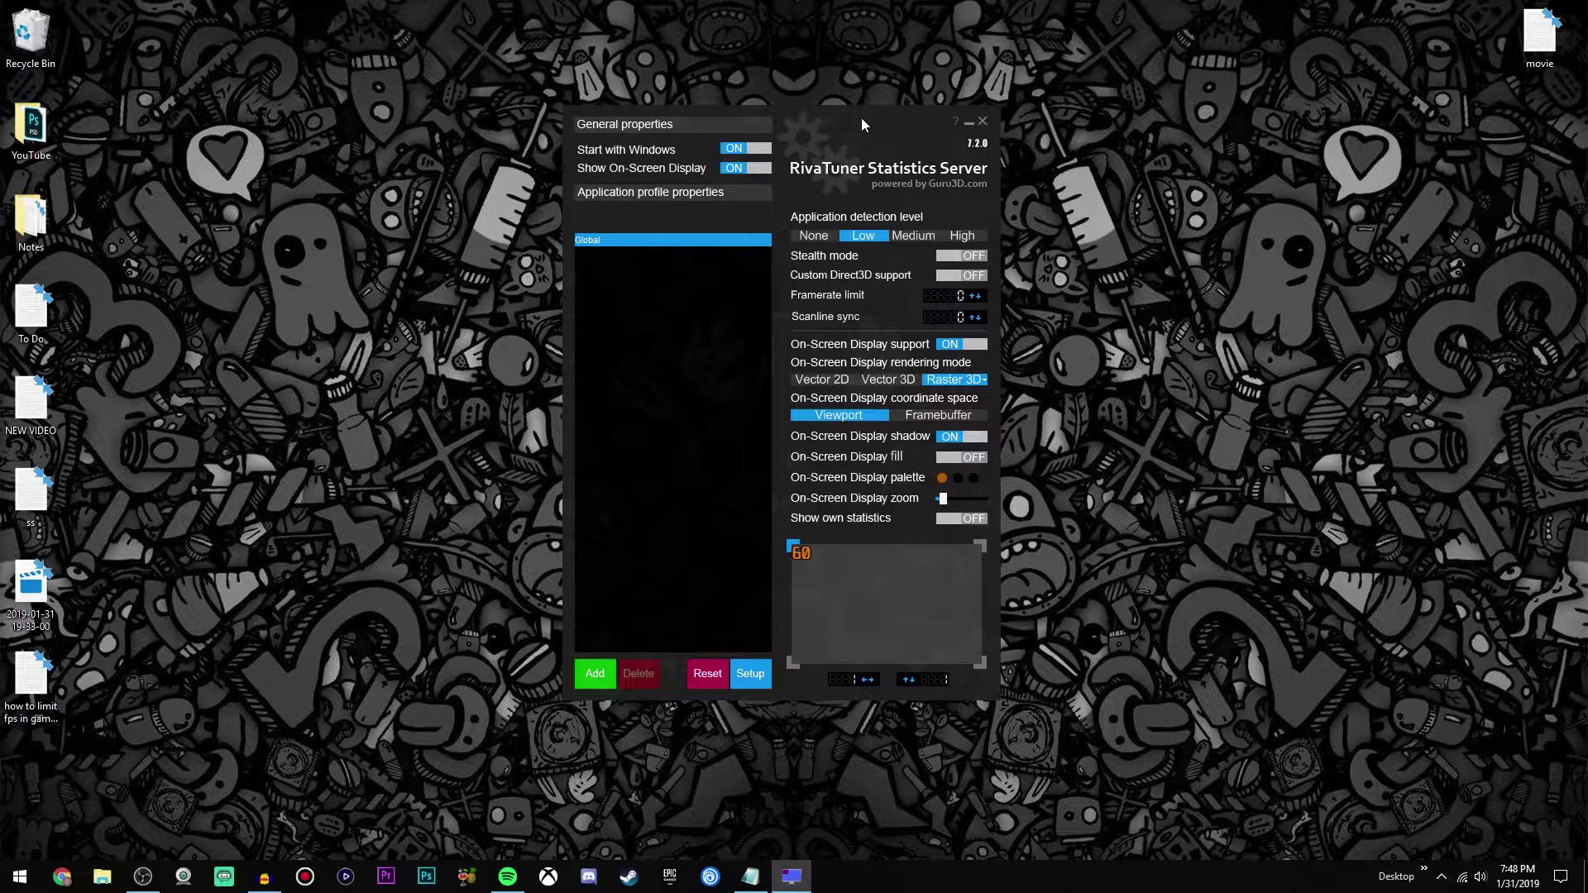
pyautogui.moveTo(734, 237)
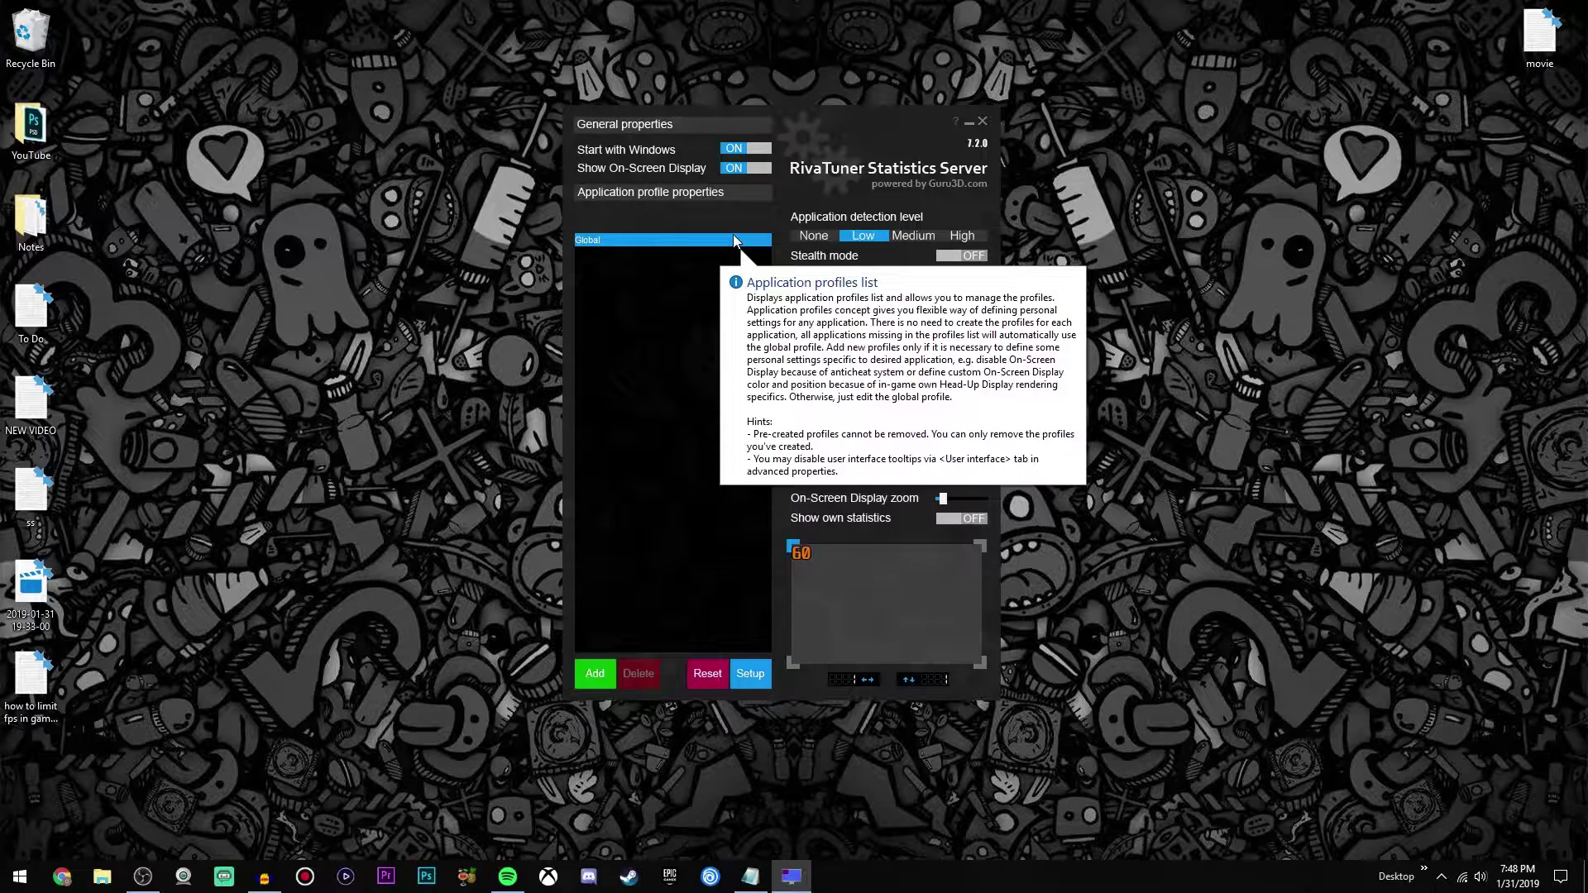
pyautogui.moveTo(870, 401); pyautogui.dragTo(890, 374)
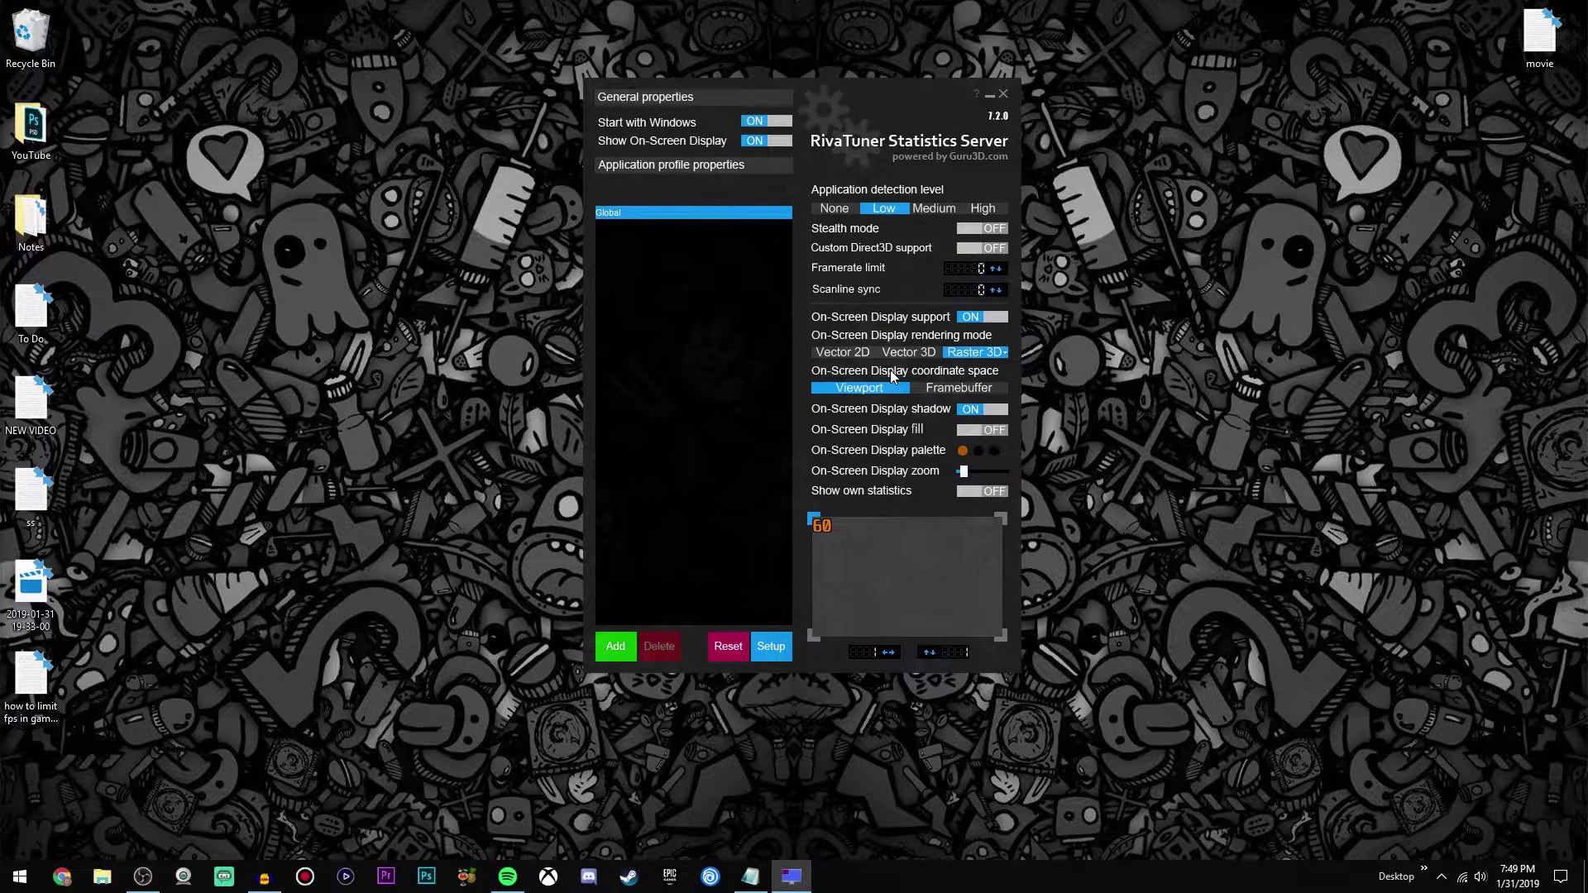
pyautogui.moveTo(890, 370); pyautogui.dragTo(884, 395)
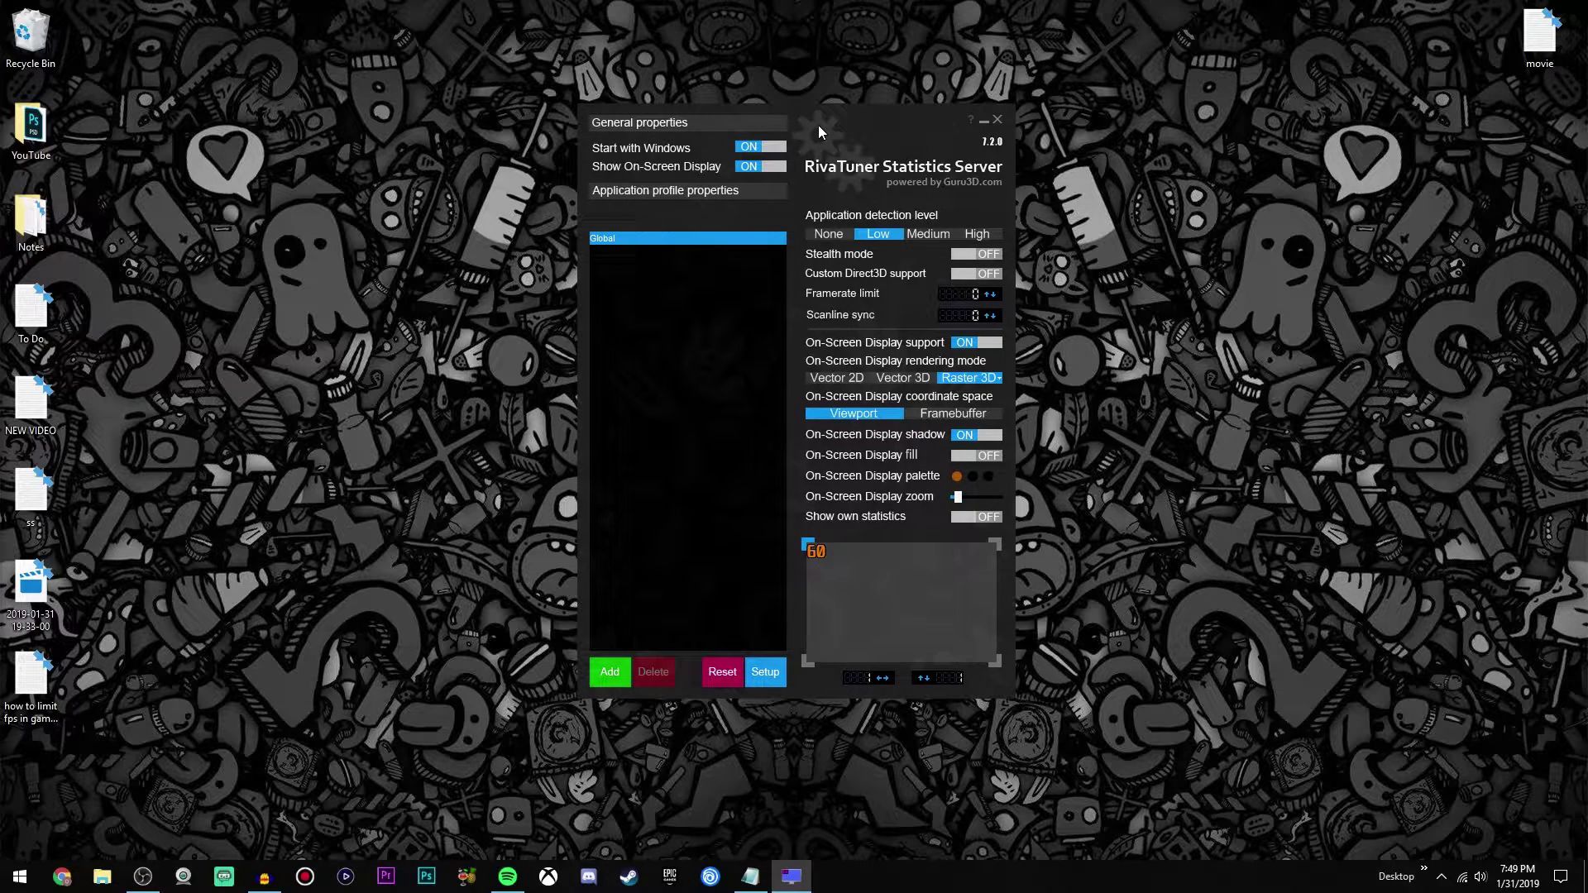
pyautogui.moveTo(816, 136); pyautogui.dragTo(878, 121)
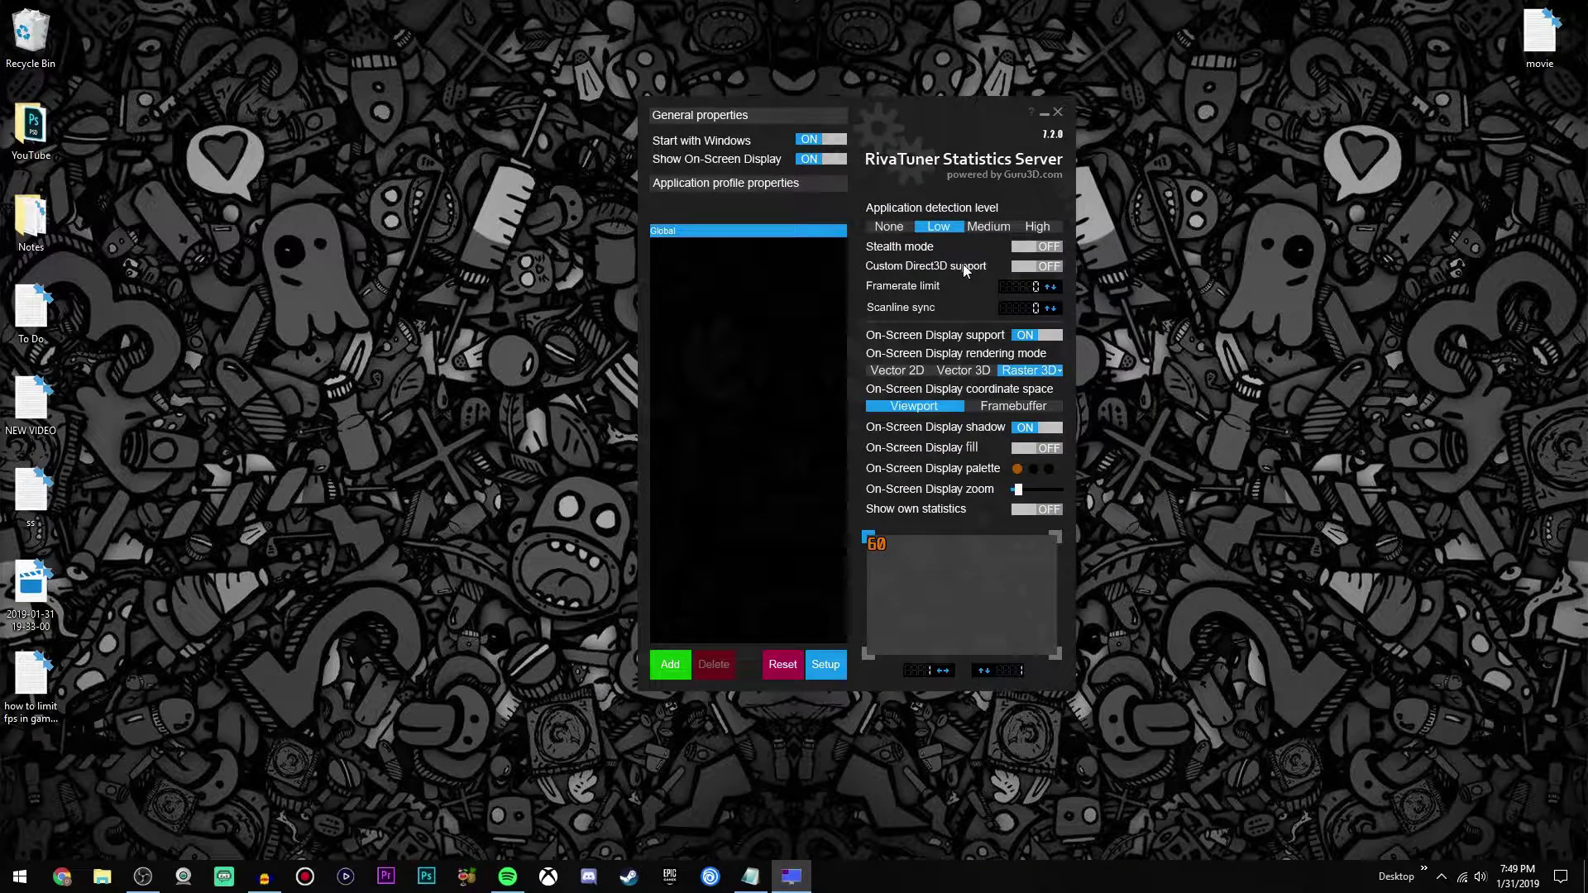
# - Start adding an application profile and browse to C: > Program Files > Epic Games > Fortnite
pyautogui.click(669, 672)
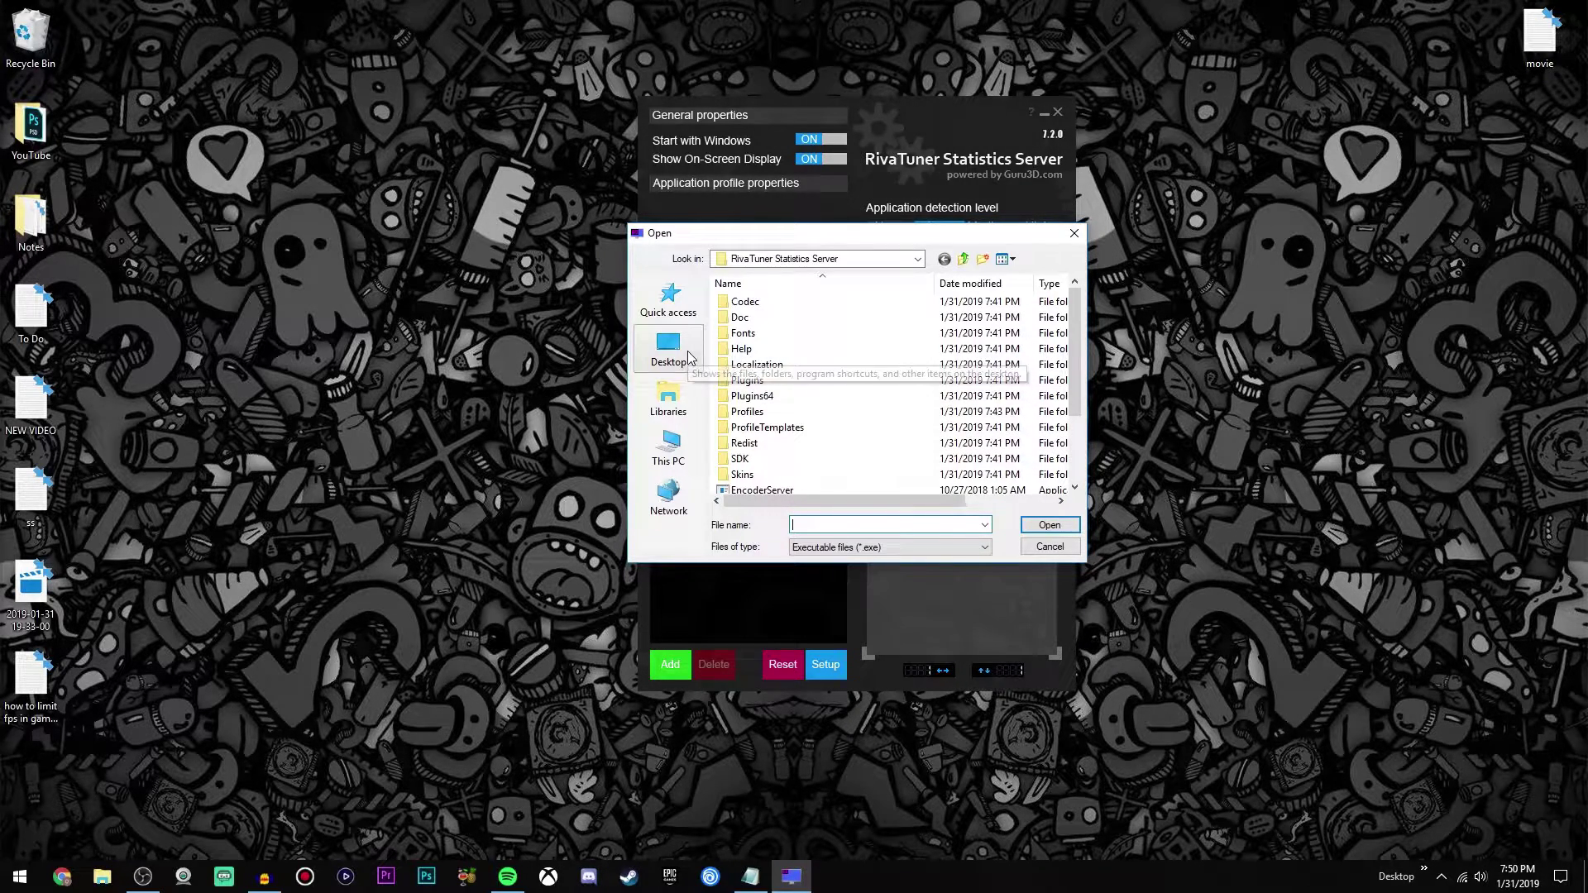
pyautogui.click(669, 446)
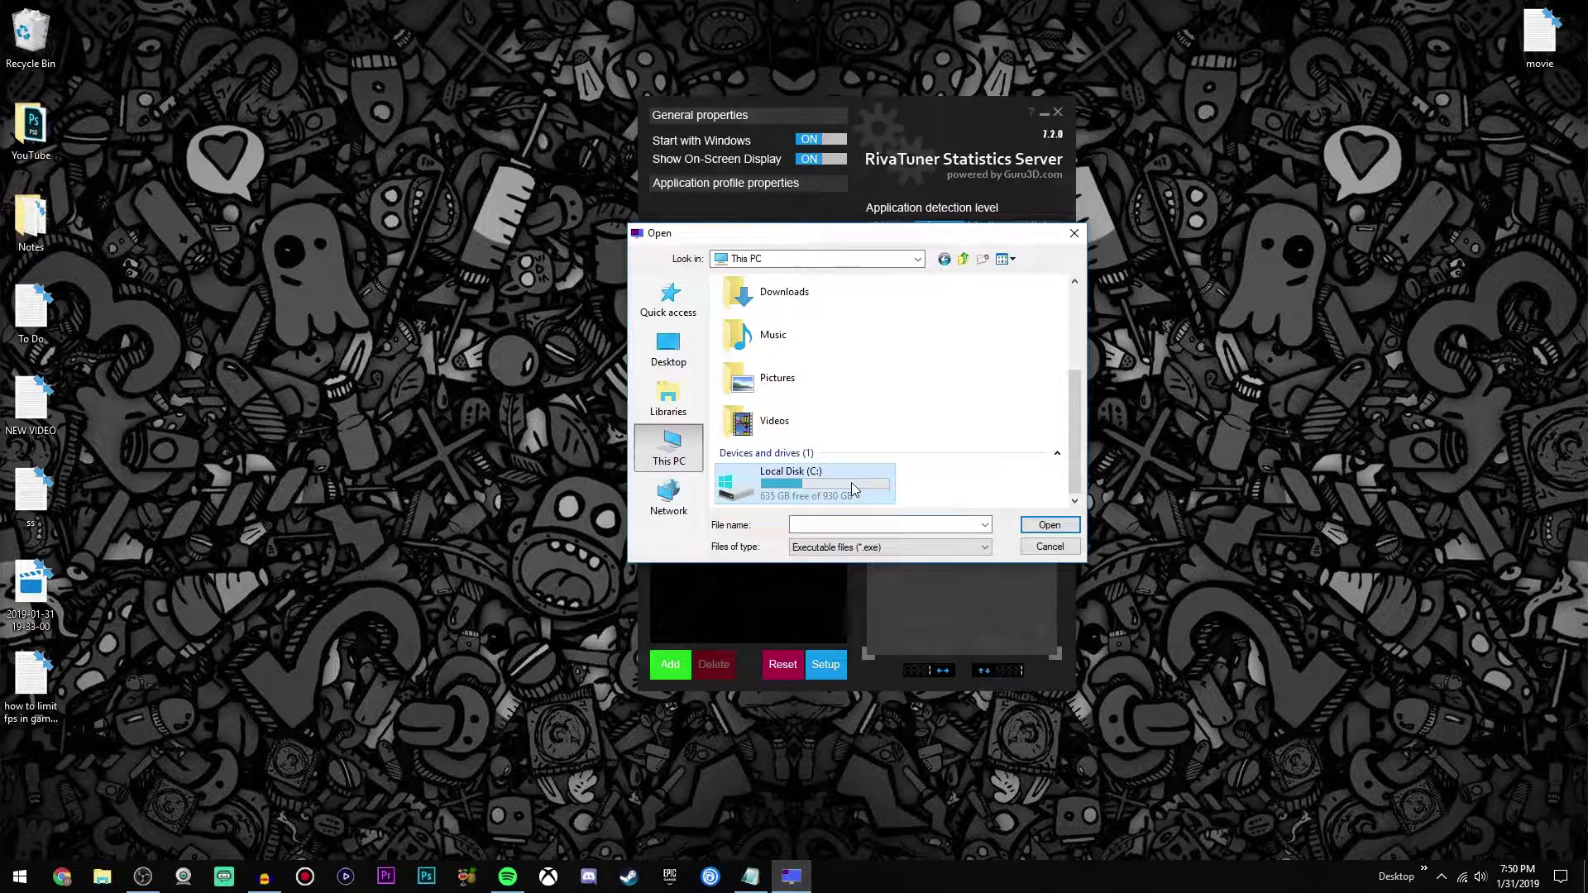
pyautogui.doubleClick(851, 483)
pyautogui.doubleClick(774, 368)
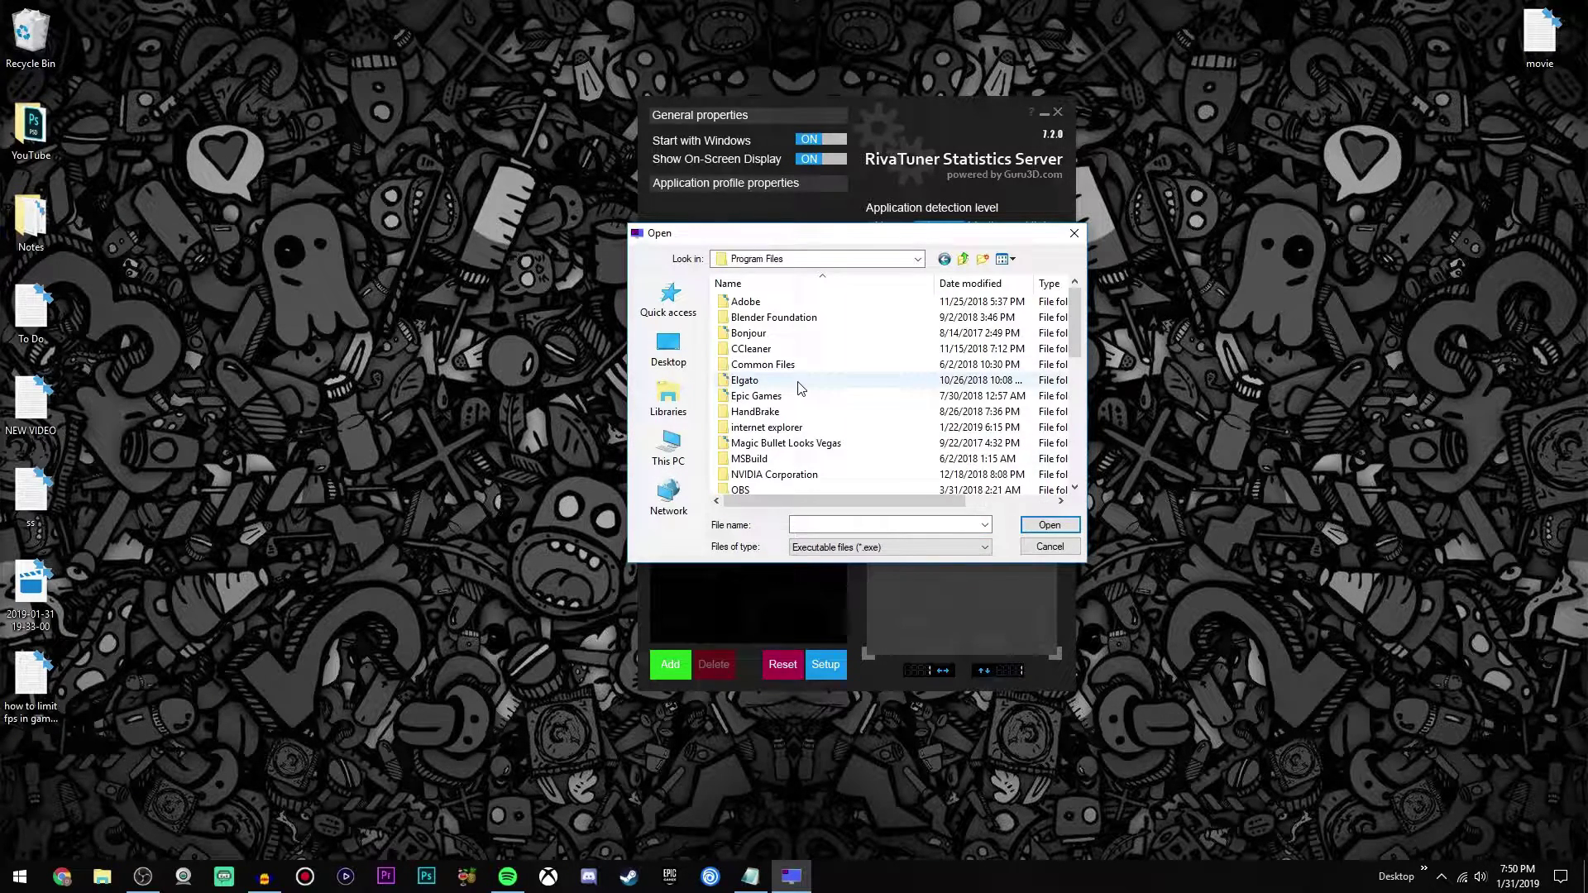
pyautogui.scroll(-1, 777, 367)
pyautogui.doubleClick(769, 348)
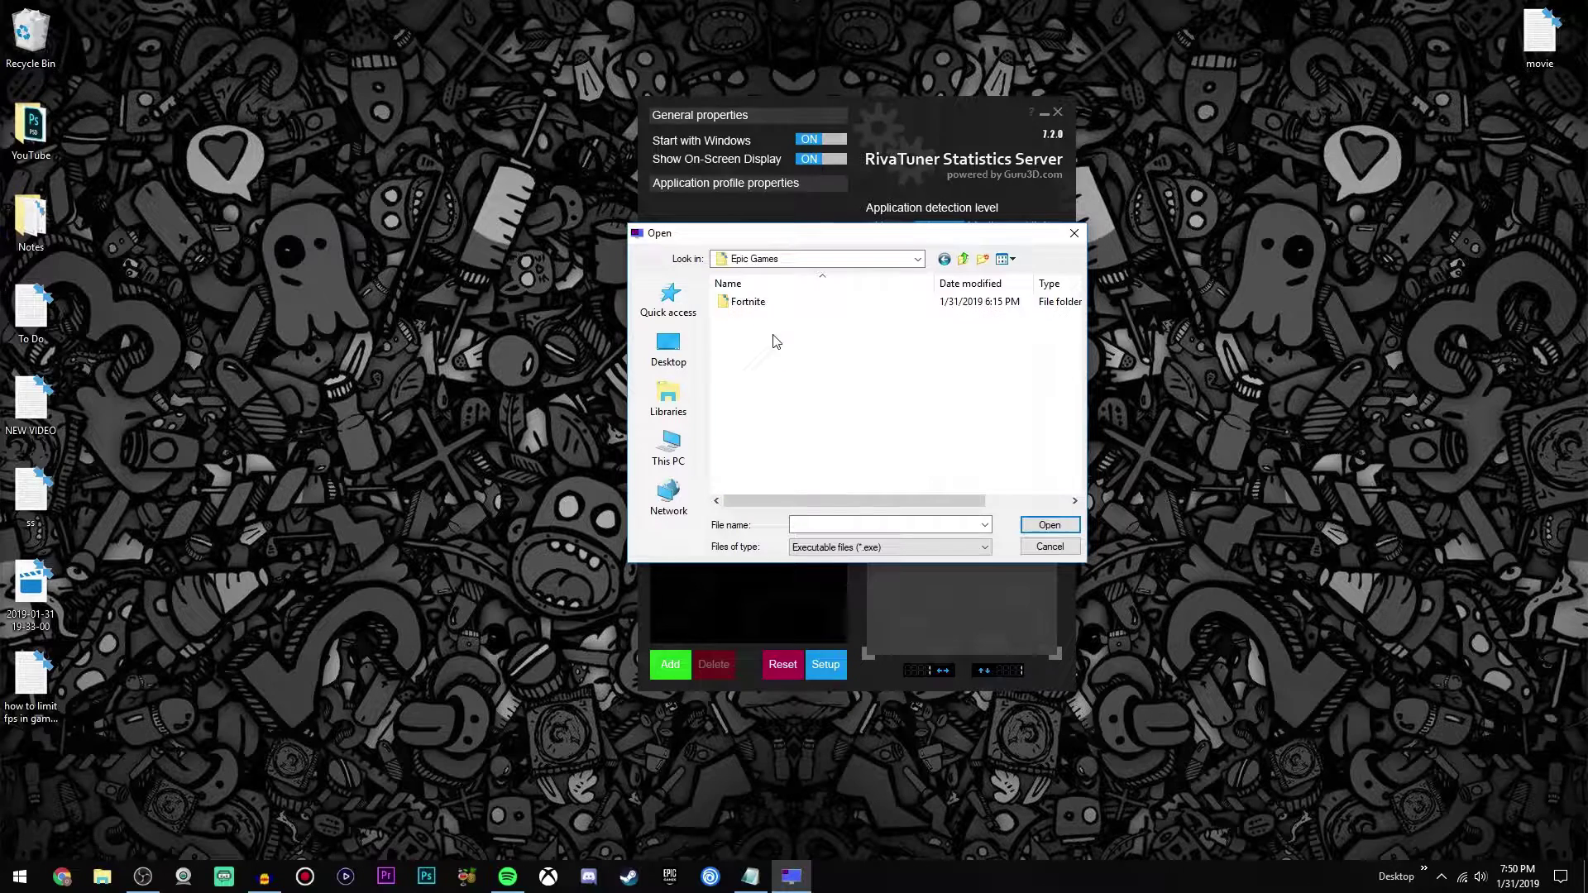
pyautogui.doubleClick(748, 302)
# - Go into FortniteGame's Binaries > Win64 folder and select FortniteClient-Win64-Shipping
pyautogui.doubleClick(765, 318)
pyautogui.press('BackSpace')
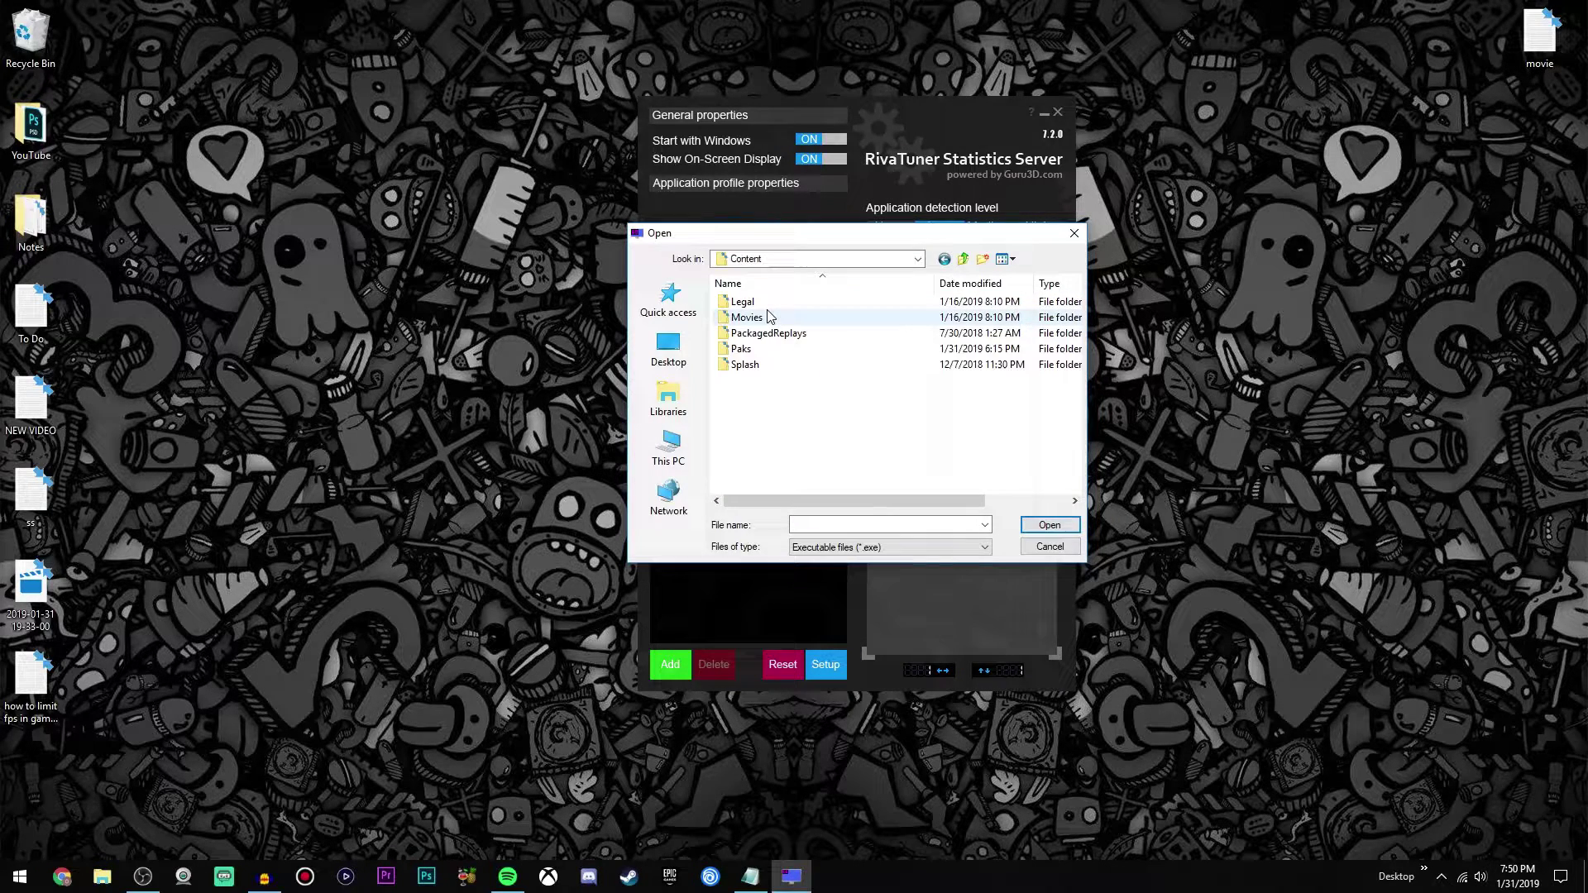
pyautogui.doubleClick(753, 333)
pyautogui.doubleClick(748, 302)
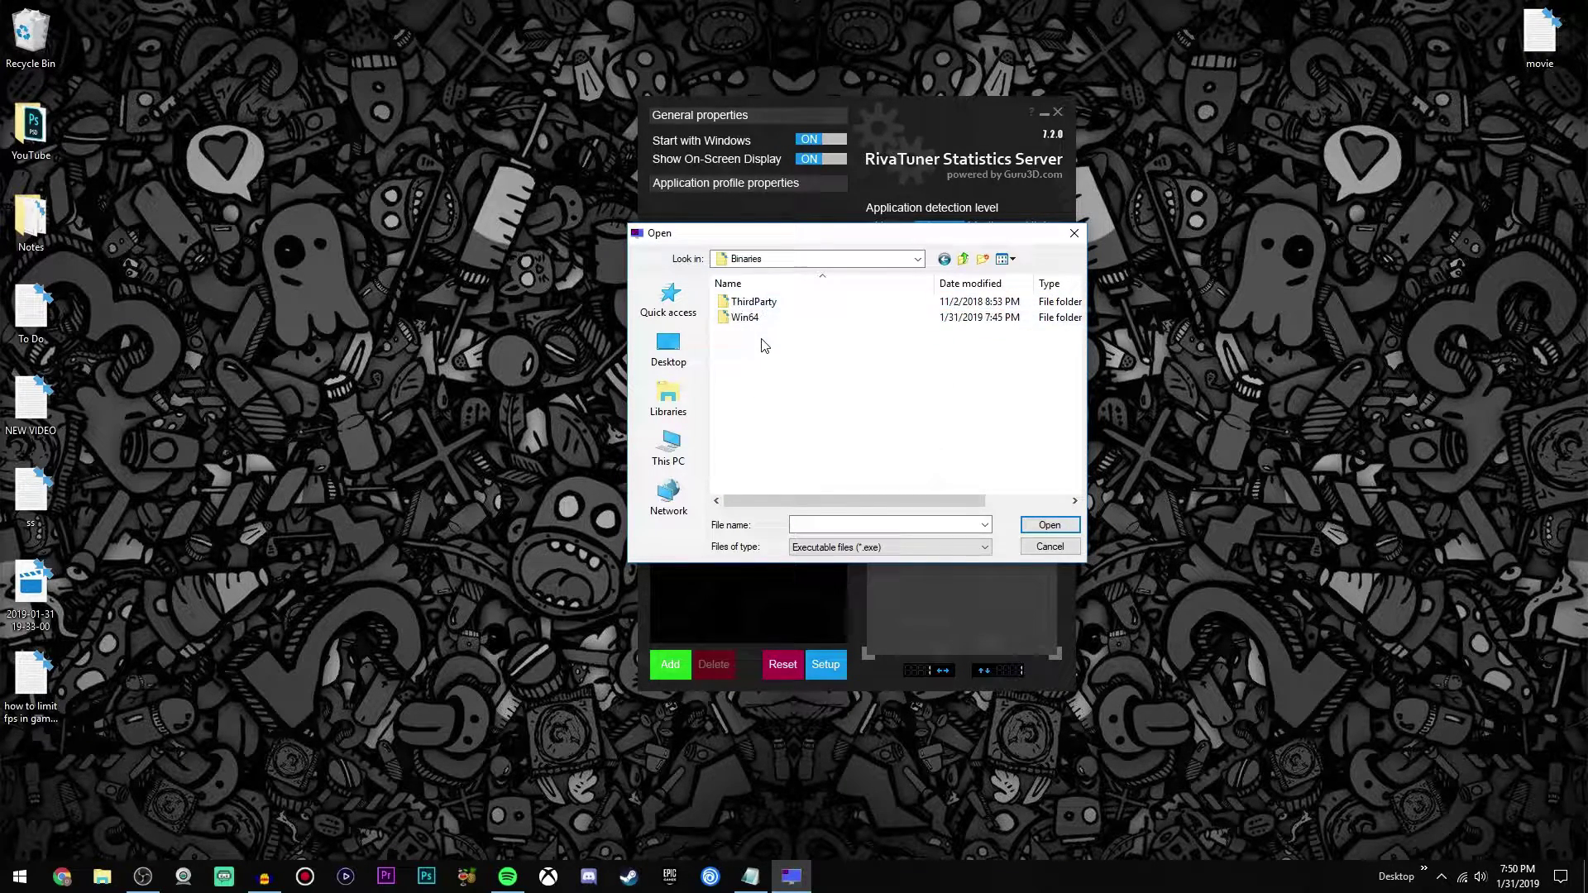
pyautogui.doubleClick(753, 318)
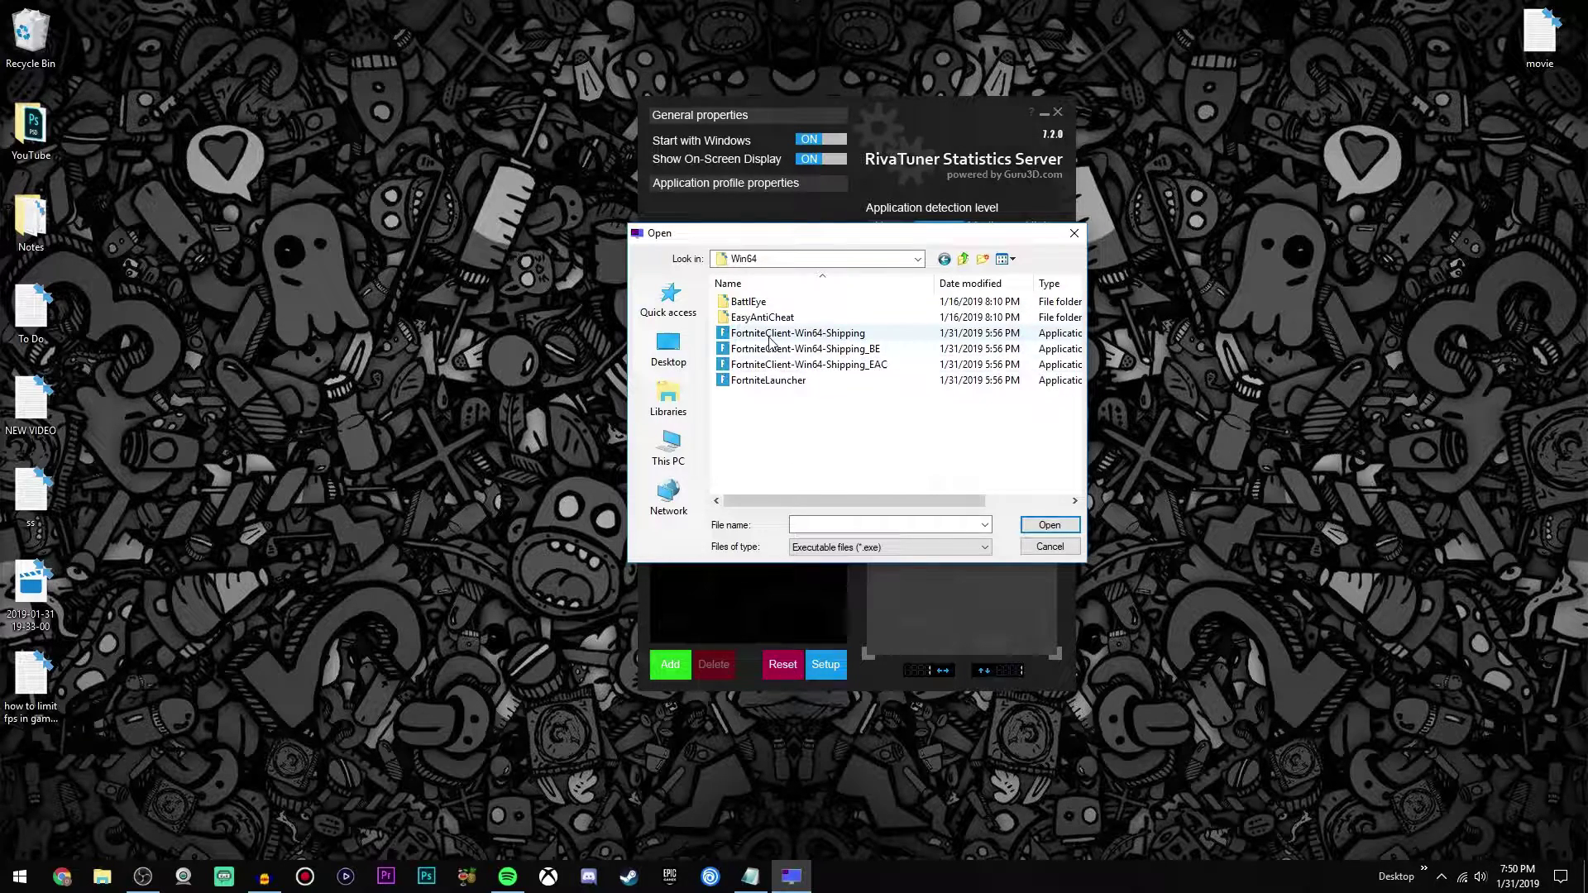
pyautogui.click(815, 333)
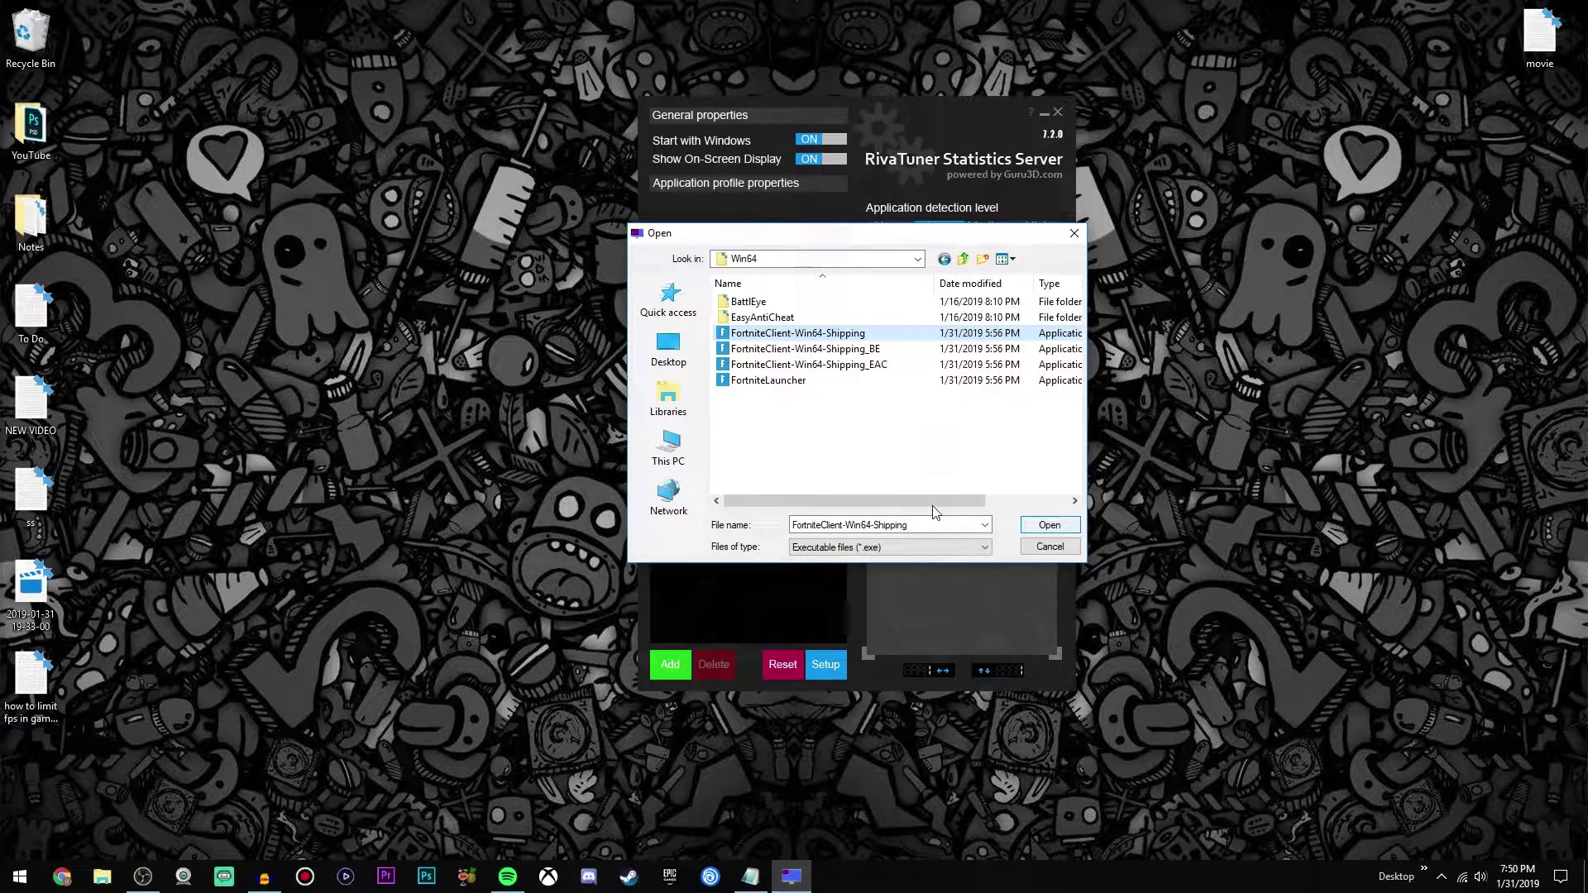
# - Add the FortniteClient-Win64-Shipping.exe profile and set its framerate limit to 65
pyautogui.click(1048, 525)
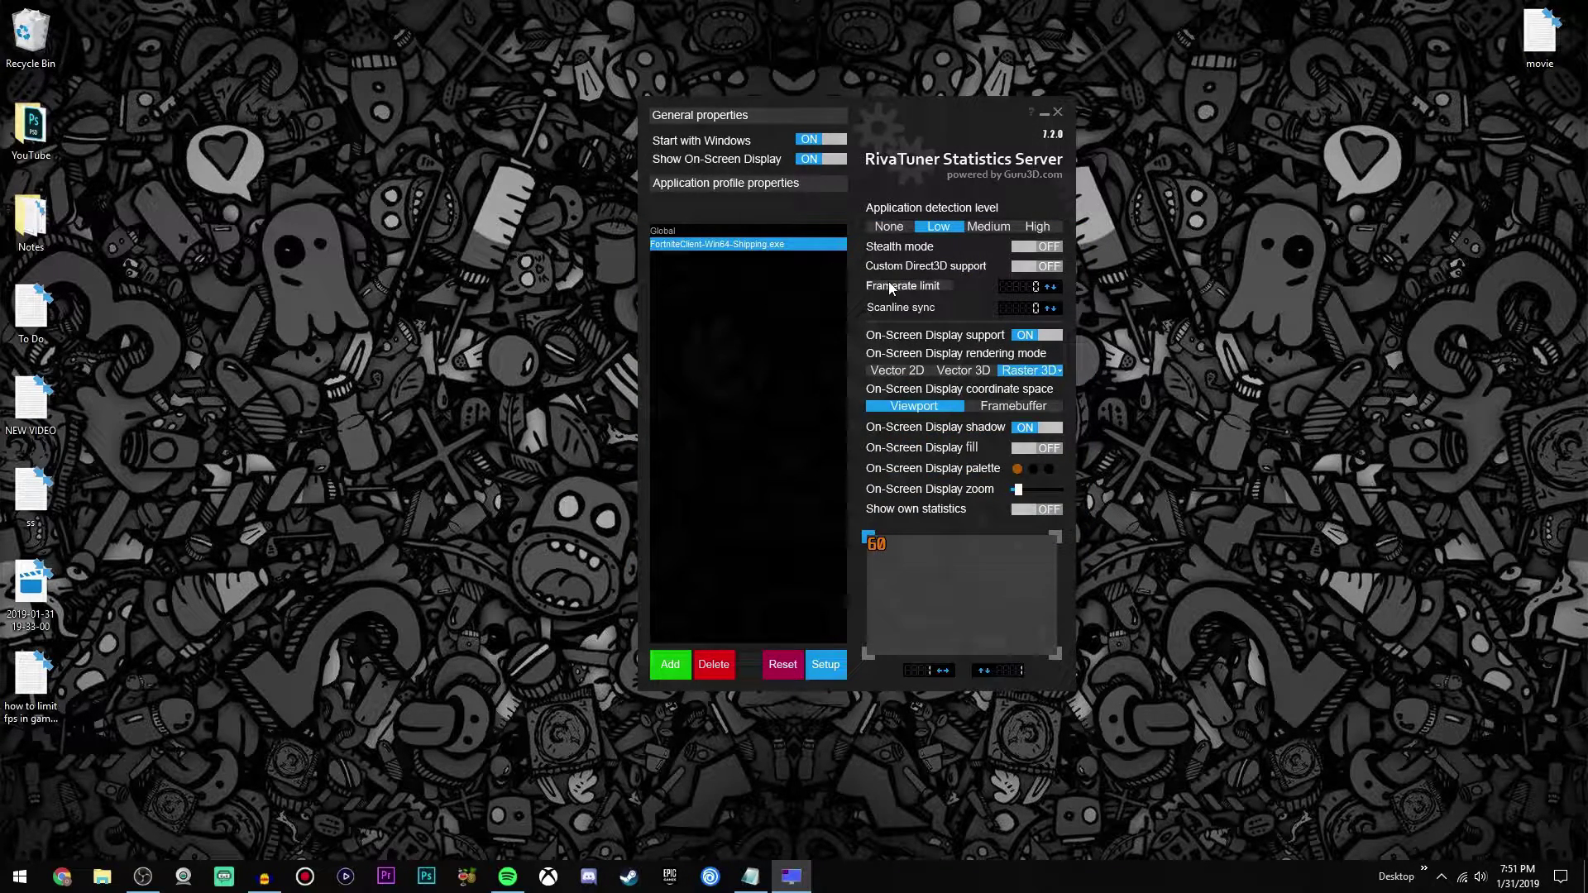
pyautogui.click(1023, 287)
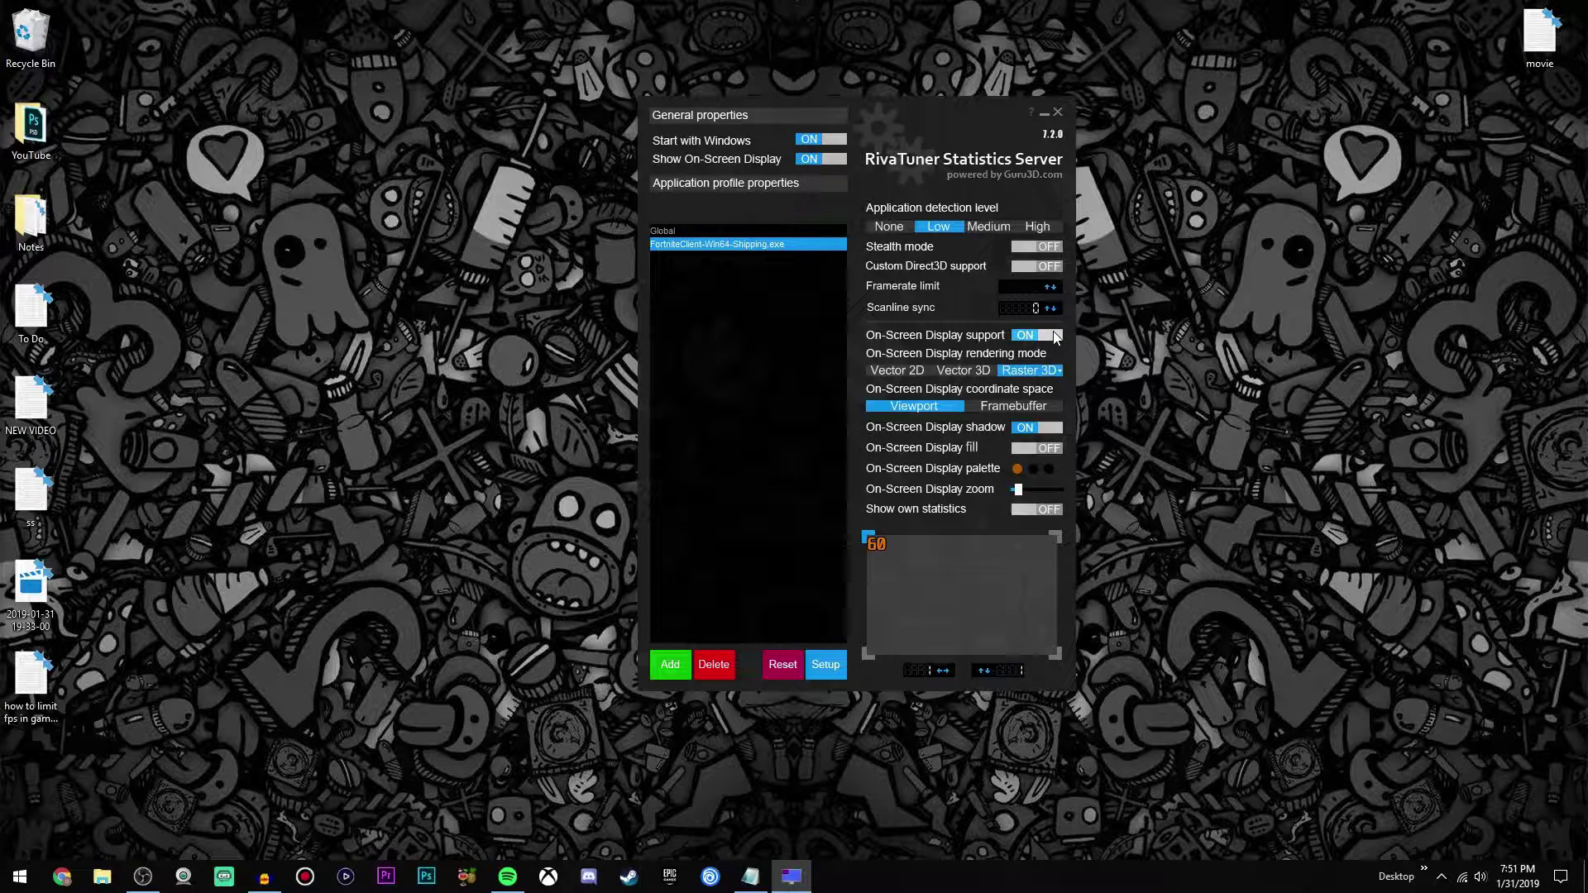
pyautogui.write('65')
pyautogui.press('Return')
pyautogui.click(684, 665)
pyautogui.click(697, 345)
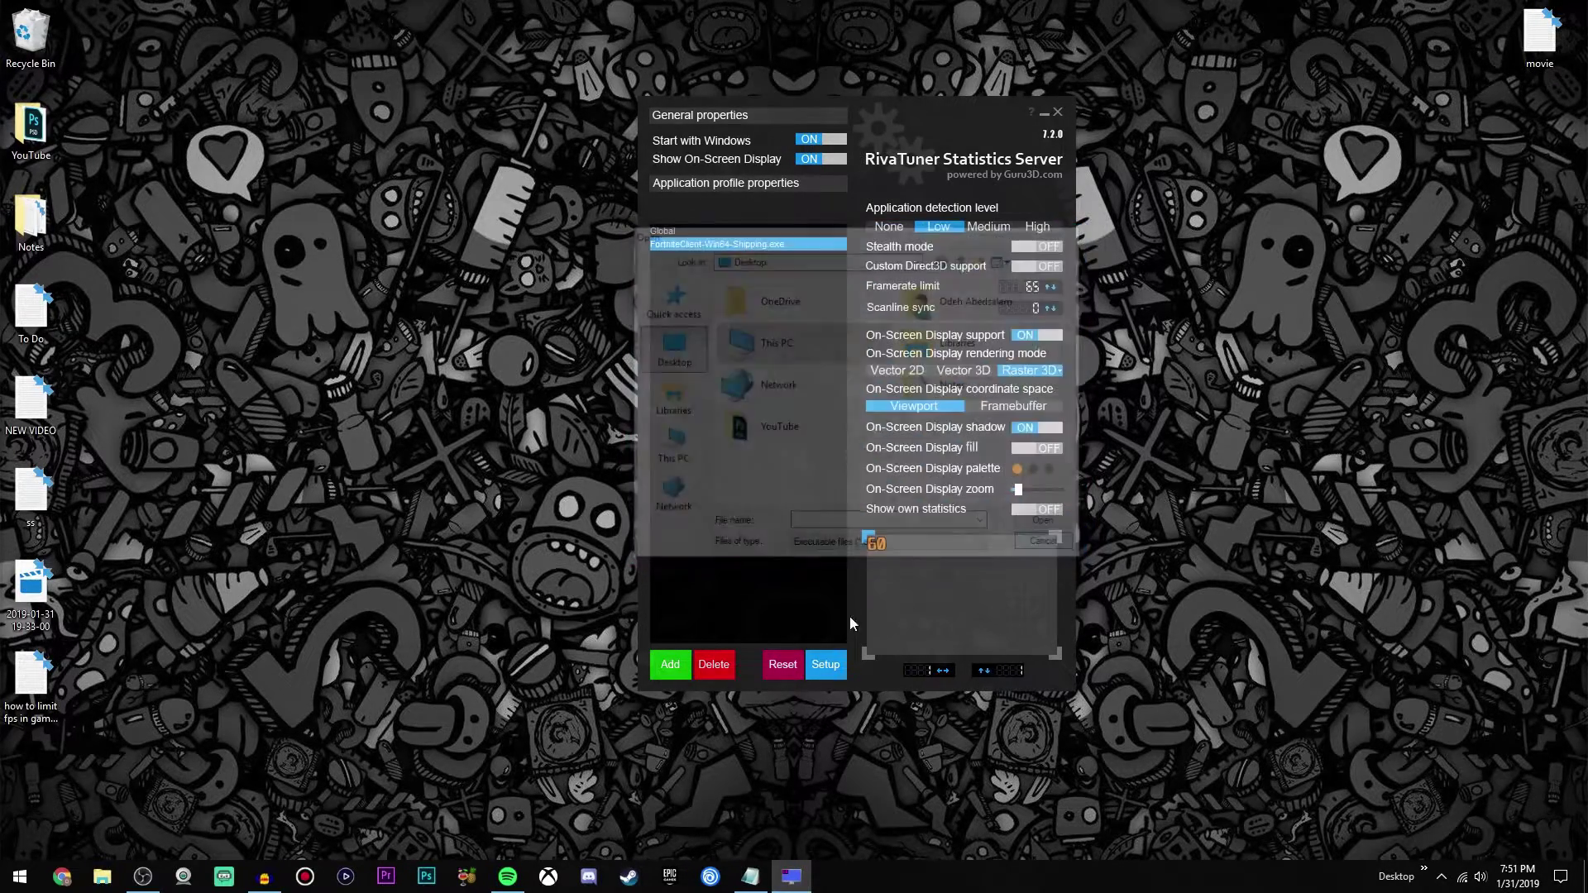
pyautogui.click(670, 665)
pyautogui.click(695, 364)
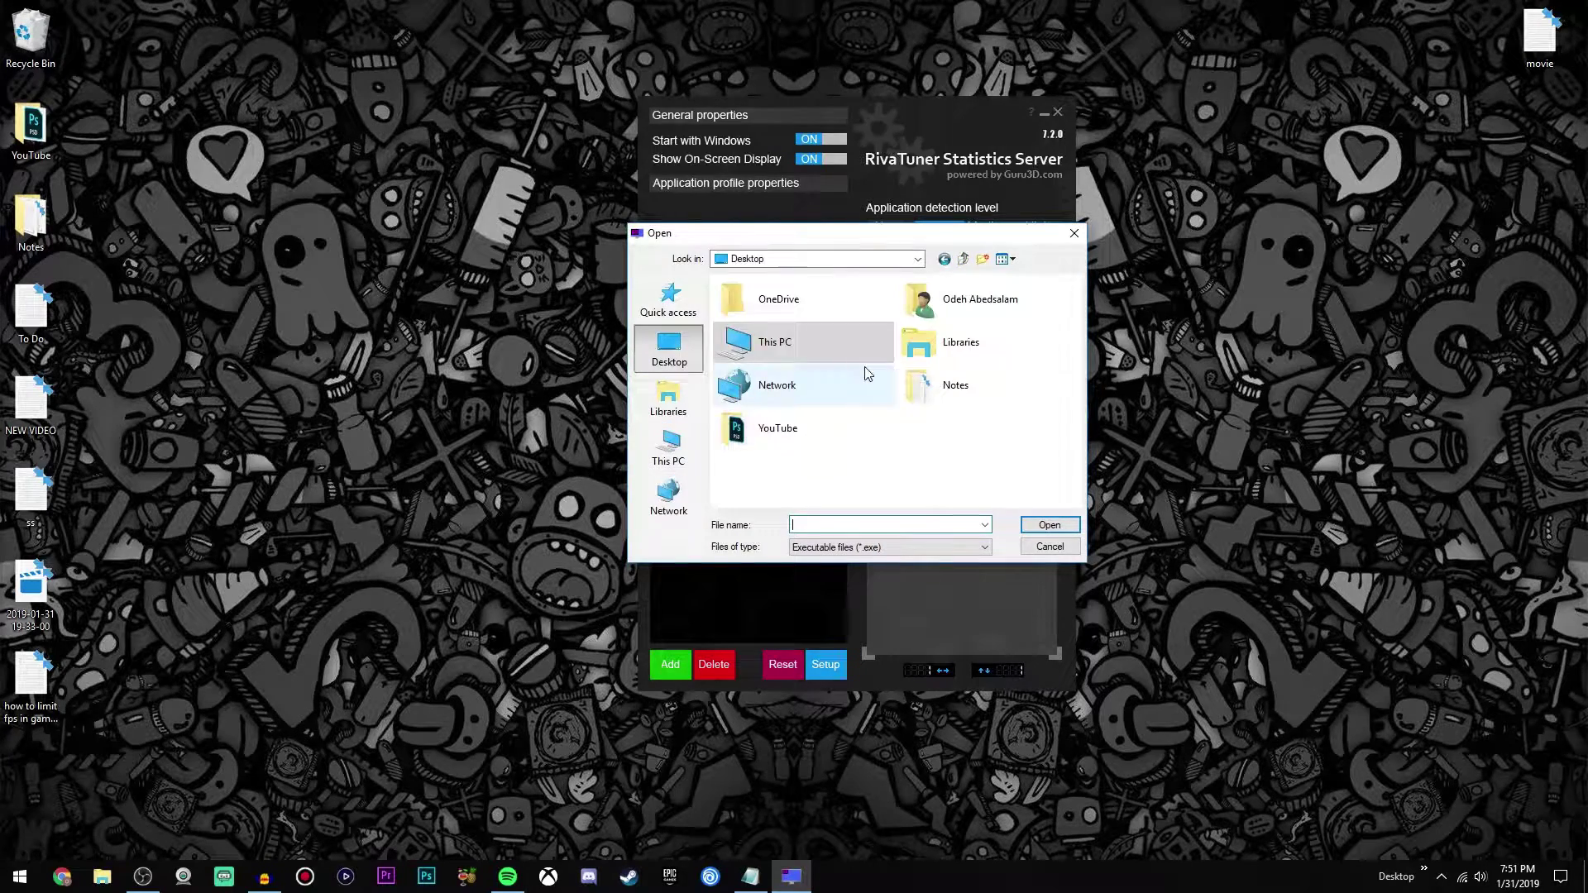
pyautogui.doubleClick(809, 355)
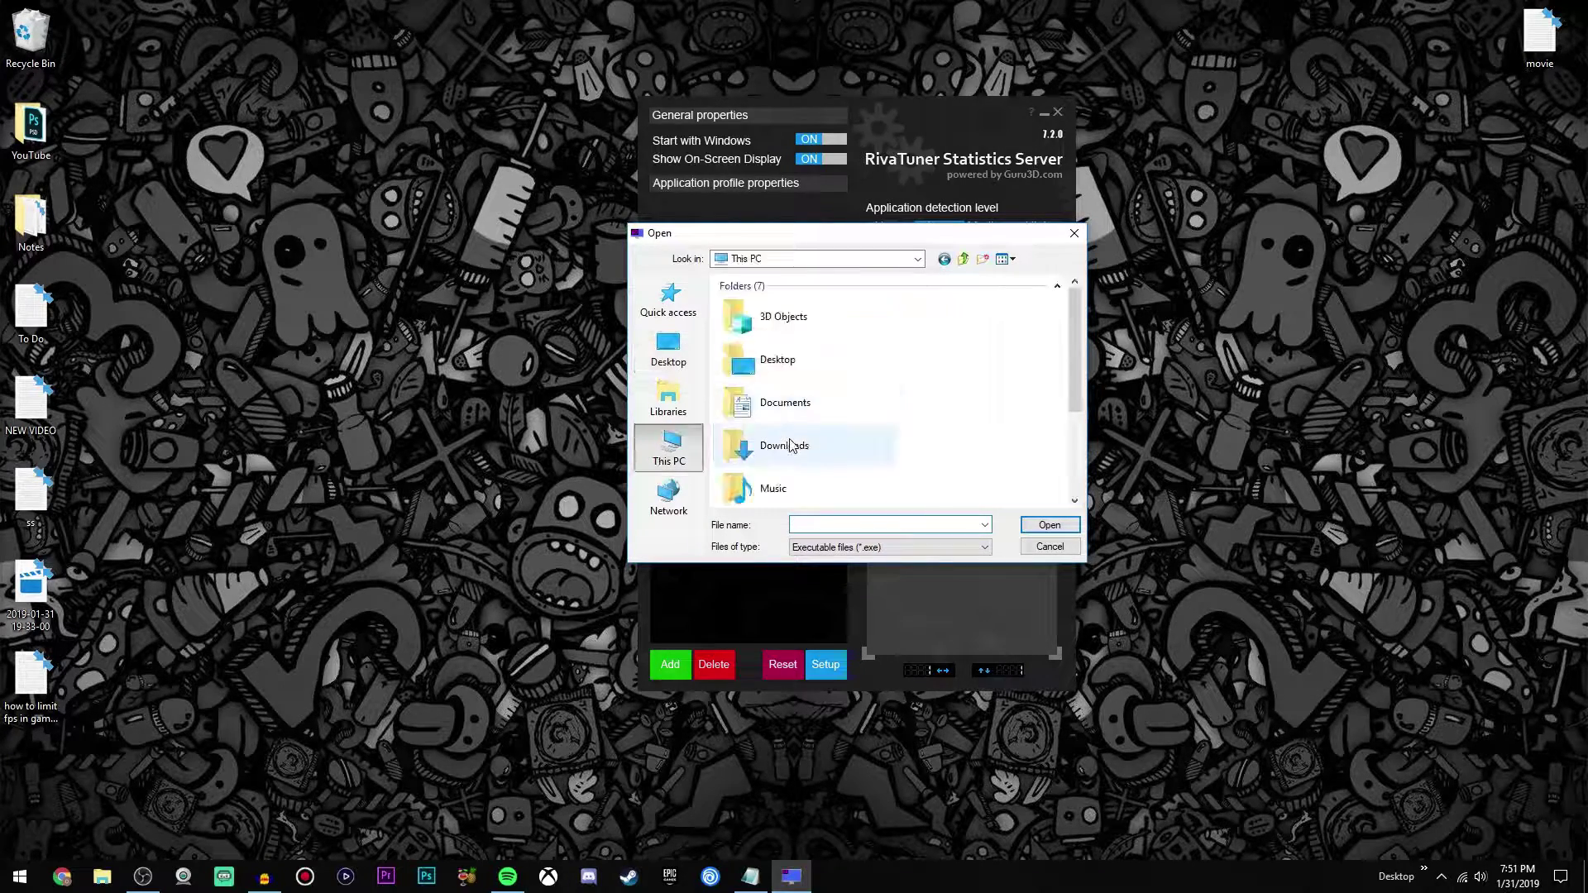
pyautogui.click(1050, 547)
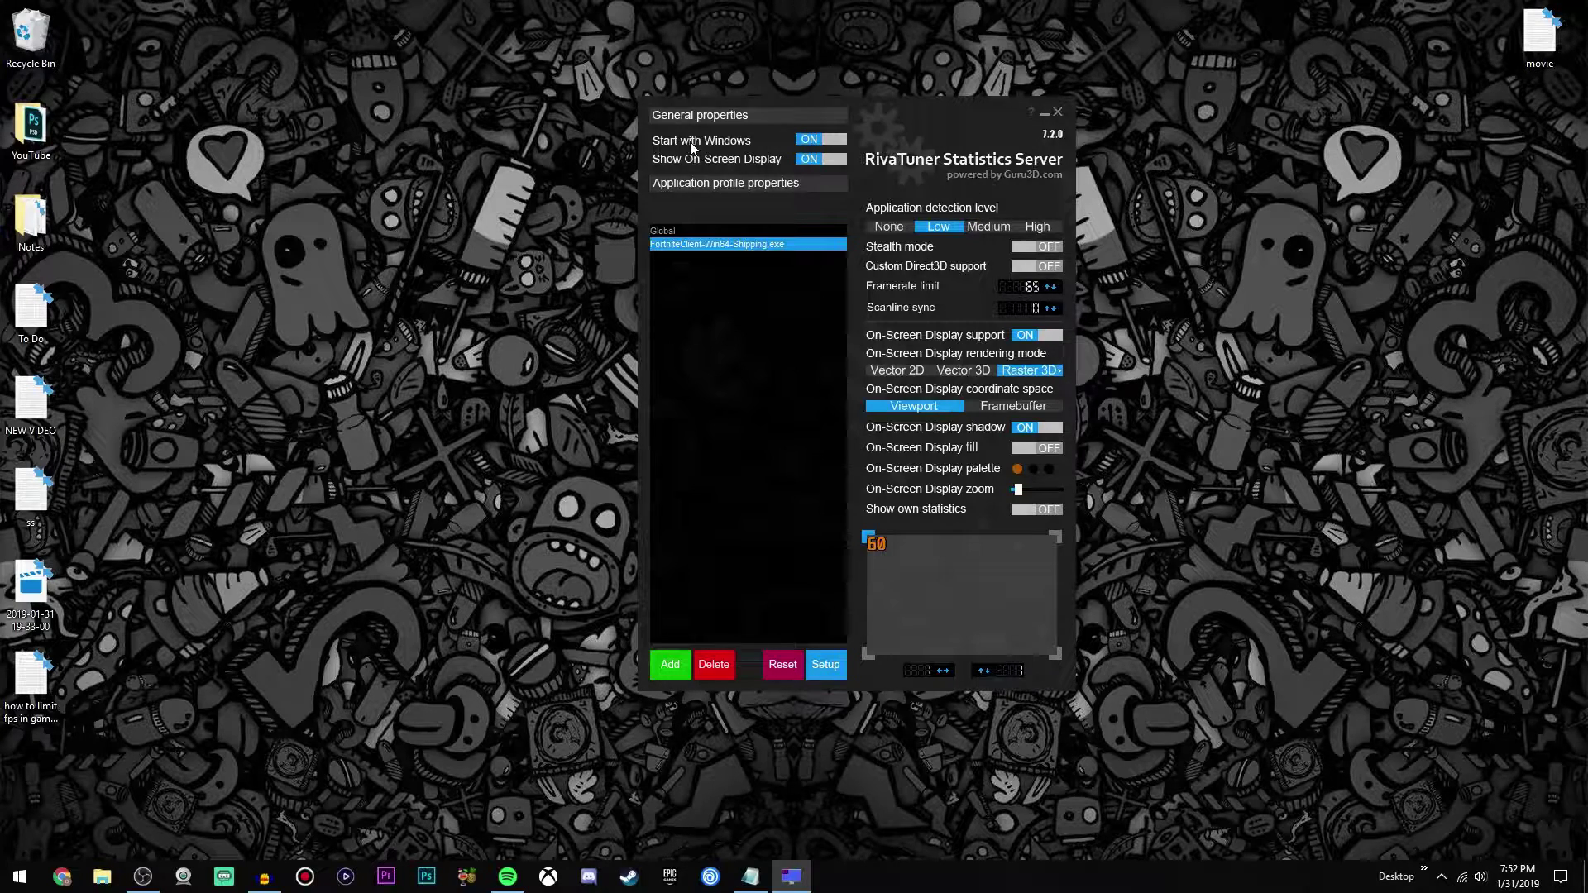
# - Minimize RTSS to the tray, reopen it, and switch Stealth mode to ON
pyautogui.click(1044, 116)
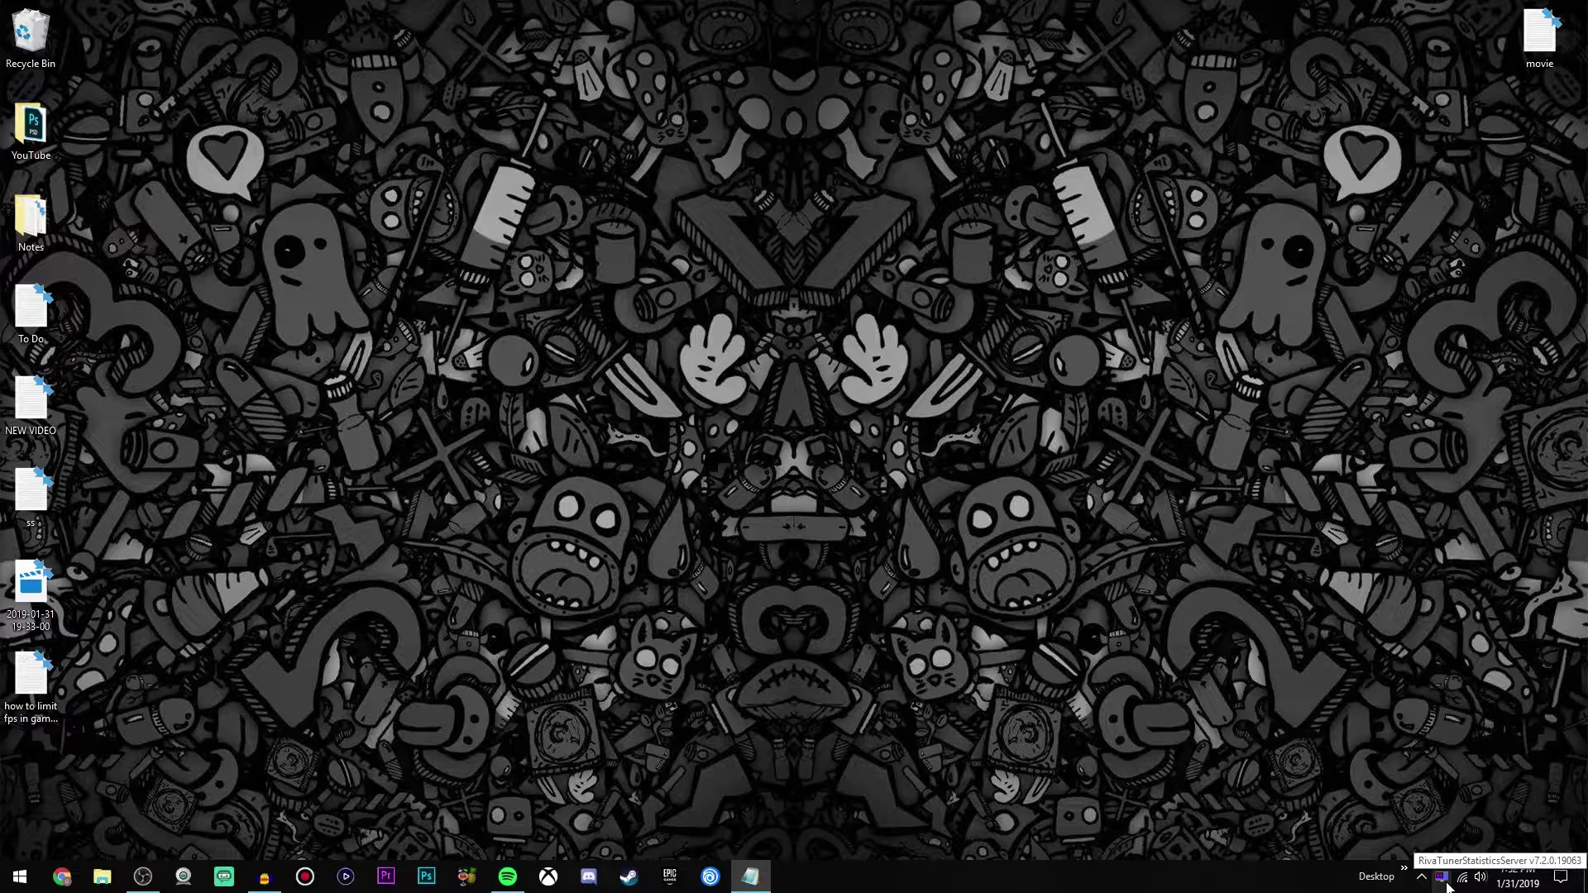
pyautogui.moveTo(396, 148); pyautogui.dragTo(1181, 669)
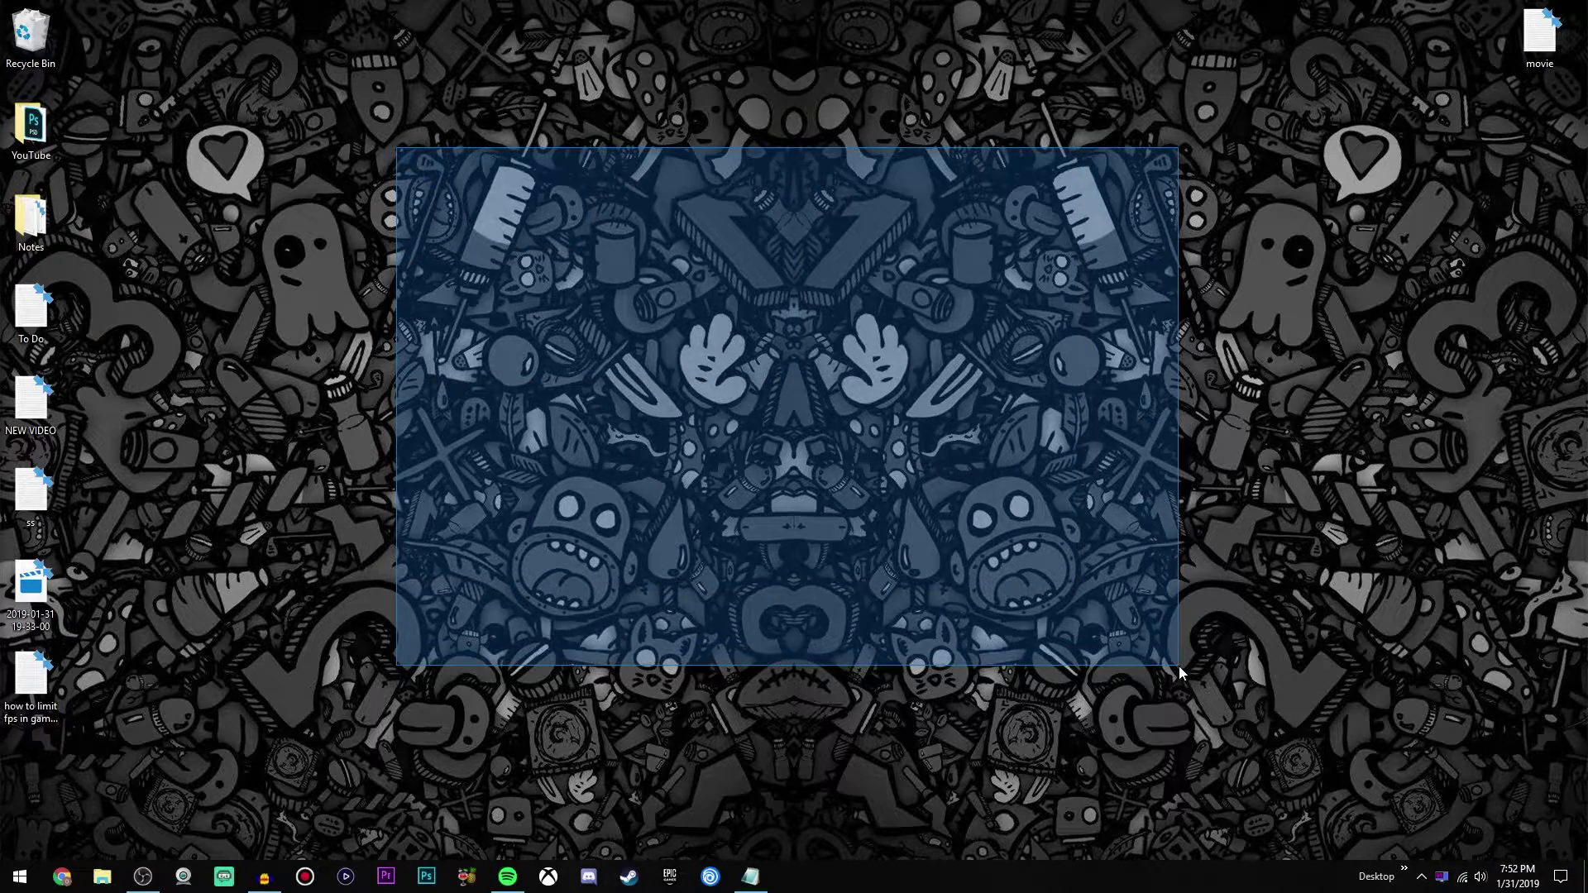
pyautogui.click(1441, 877)
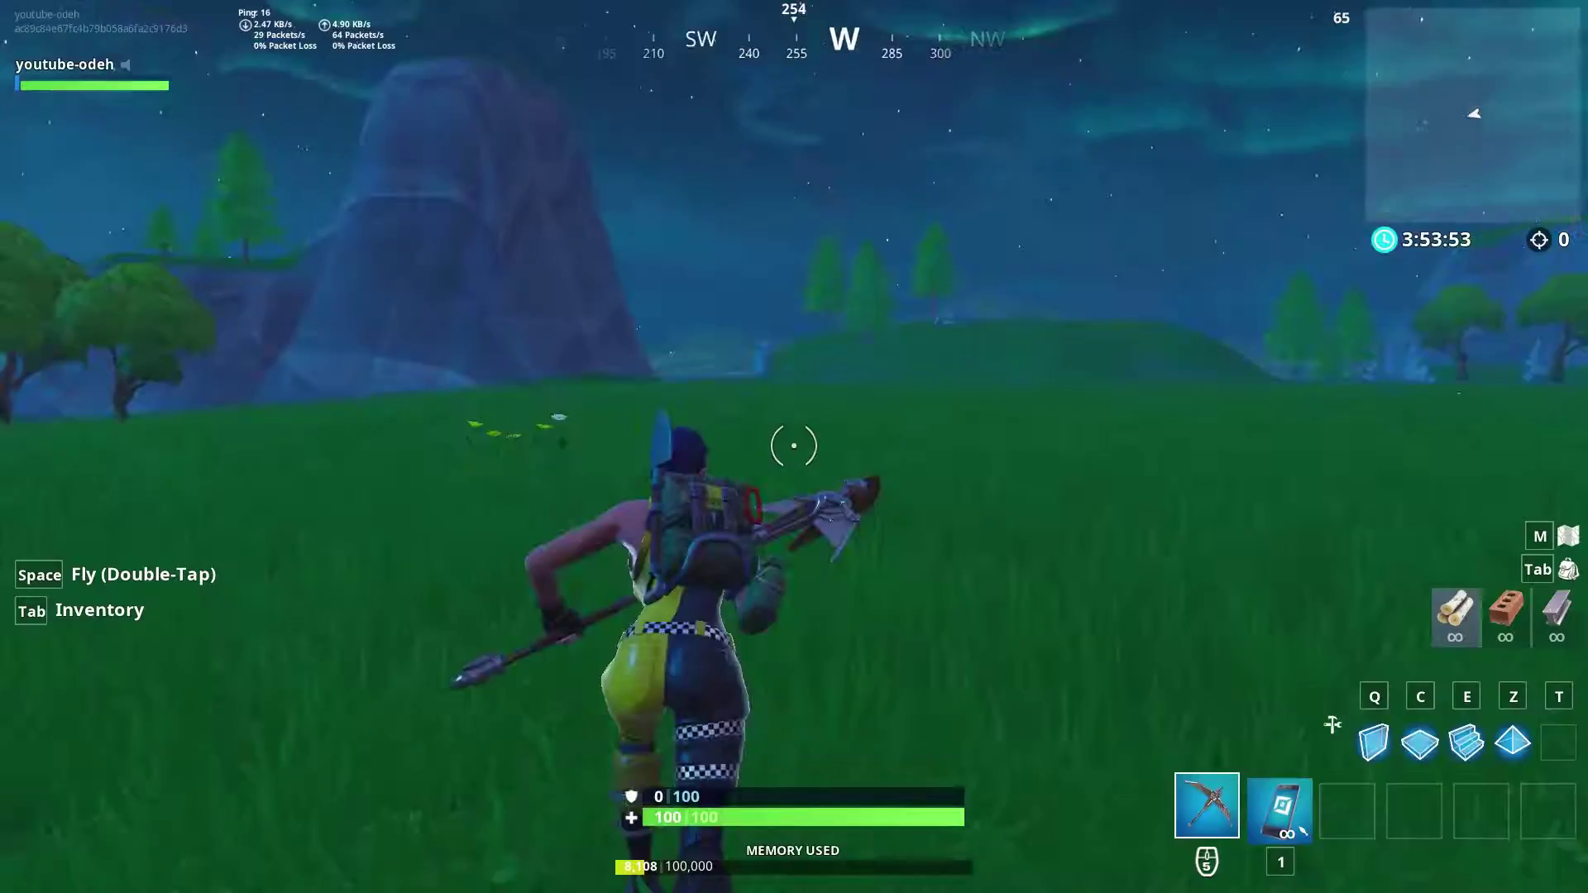
pyautogui.press('e')
pyautogui.click(794, 446)
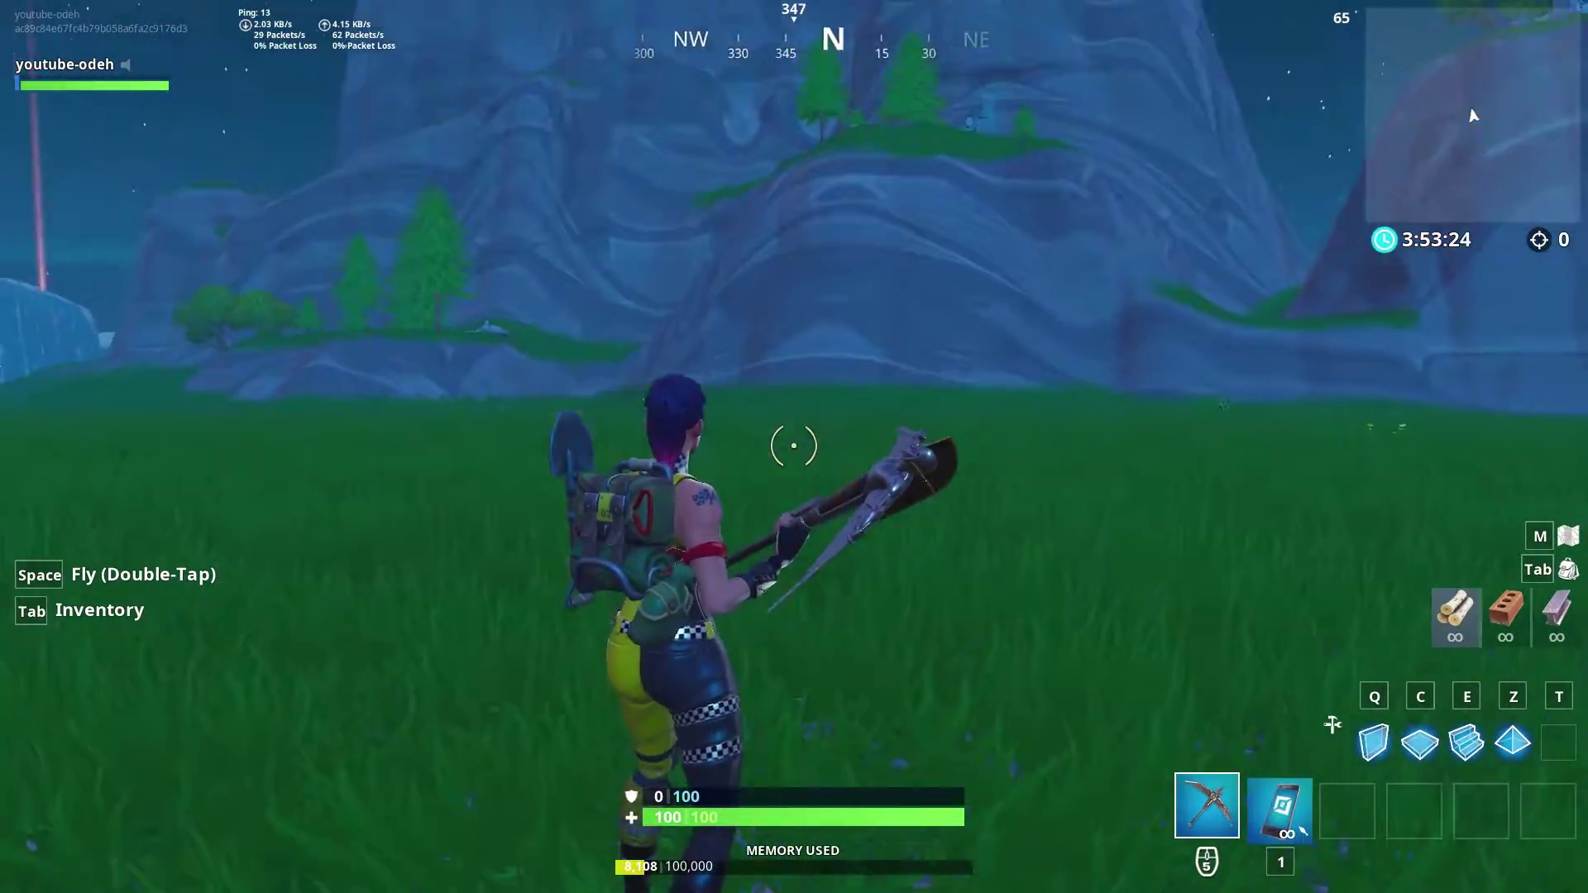
# - Set Fortnite's in-game Frame Rate Limit to 60 FPS and return to gameplay to test it
pyautogui.press('Escape')
pyautogui.click(1474, 103)
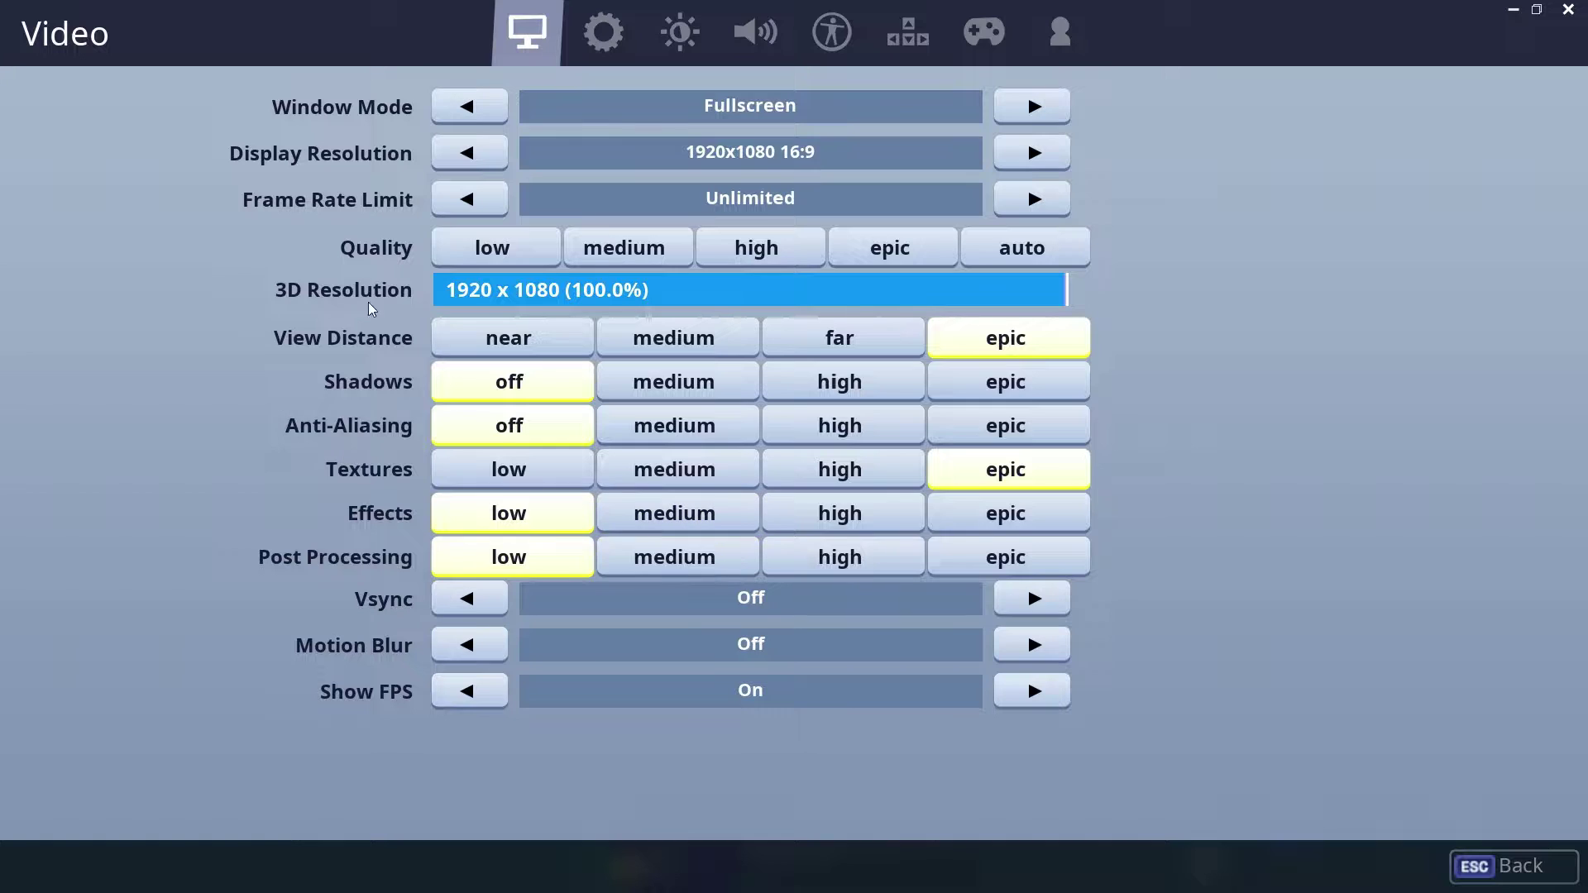
pyautogui.click(468, 199)
pyautogui.click(468, 199)
pyautogui.click(460, 198)
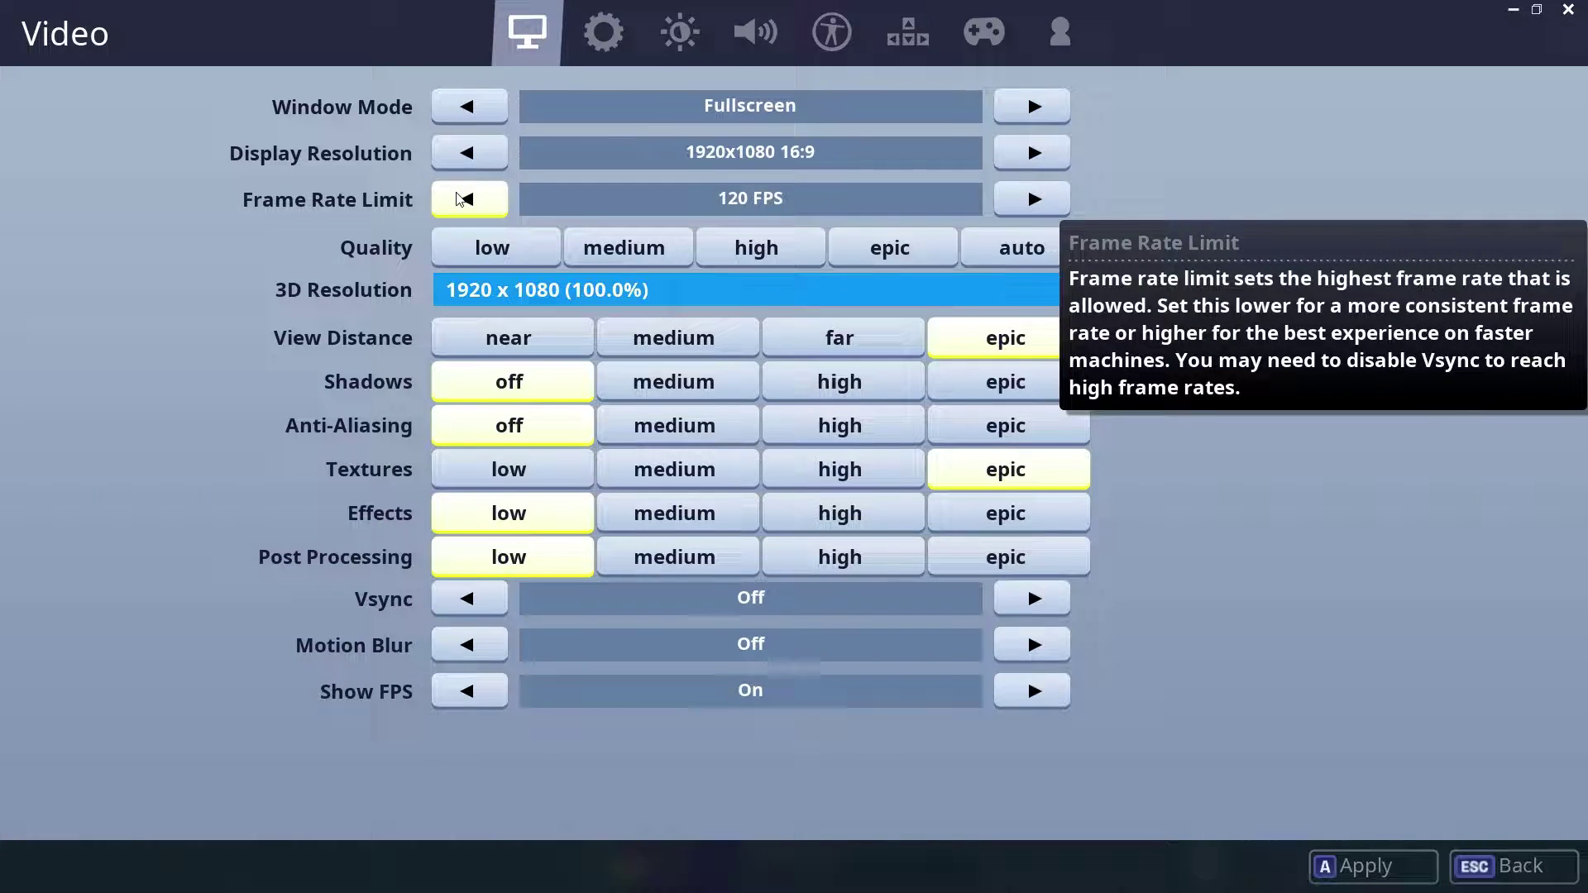
pyautogui.click(1033, 200)
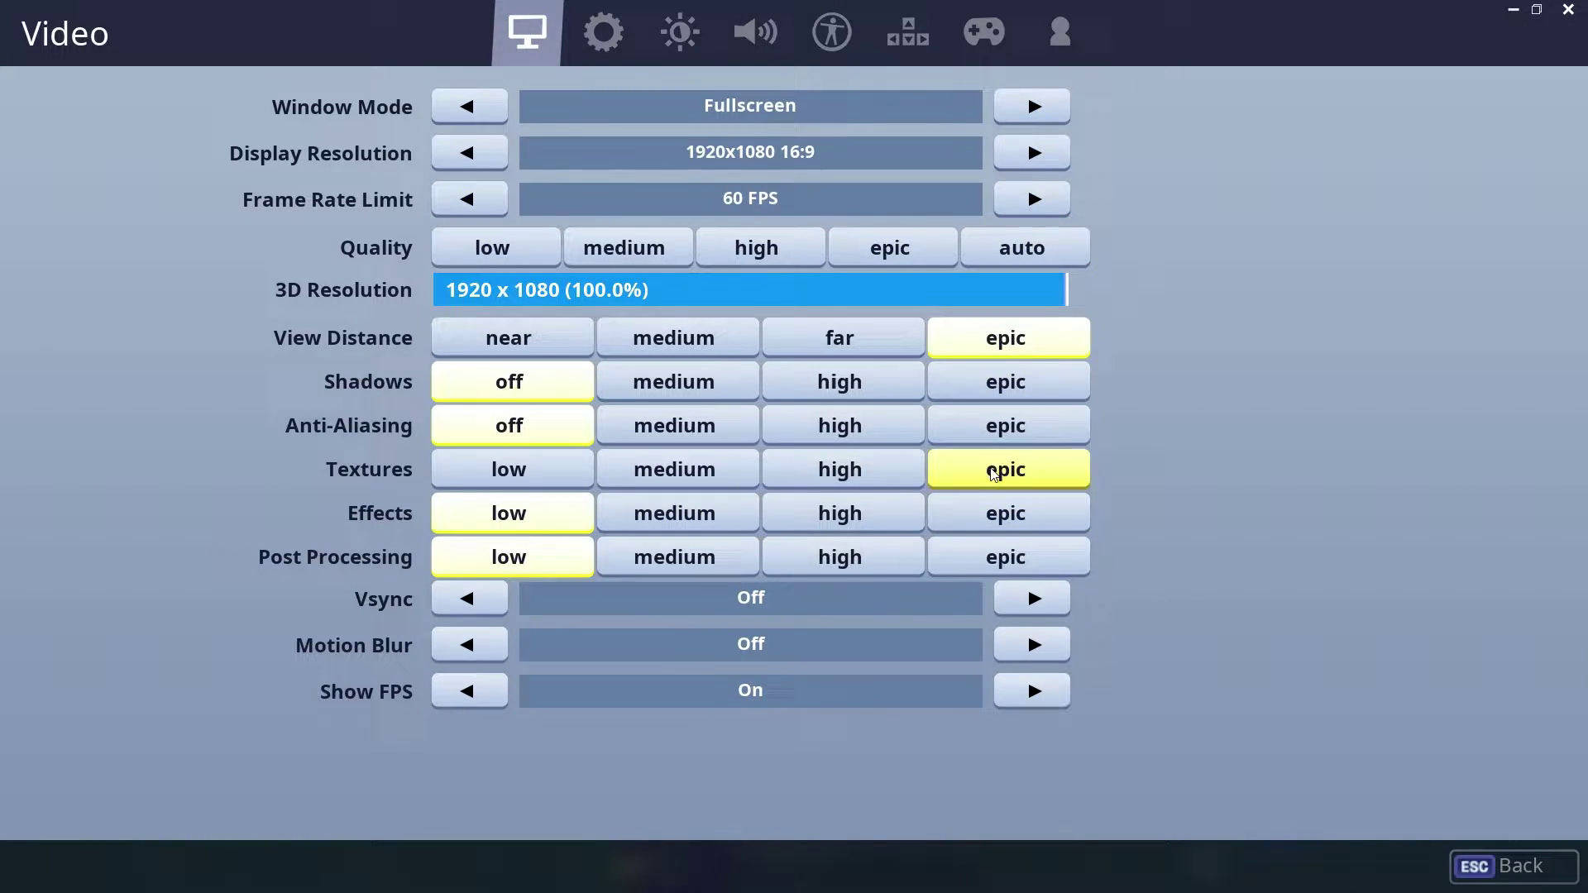
pyautogui.press('Escape')
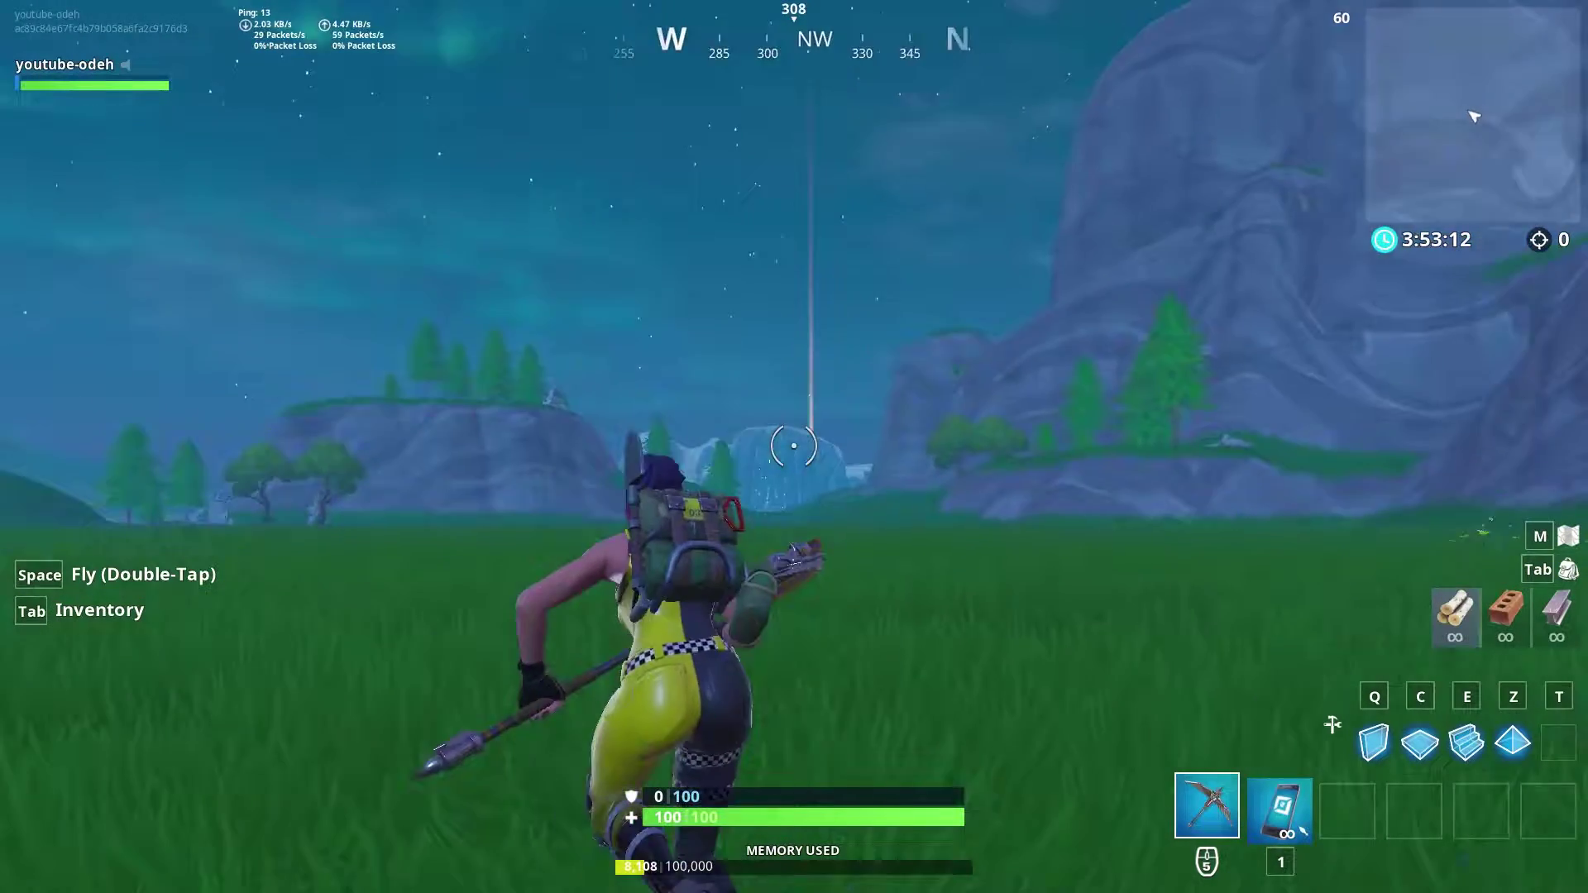
# - Switch the in-game Frame Rate Limit back to Unlimited and apply it
pyautogui.press('Escape')
pyautogui.click(1475, 104)
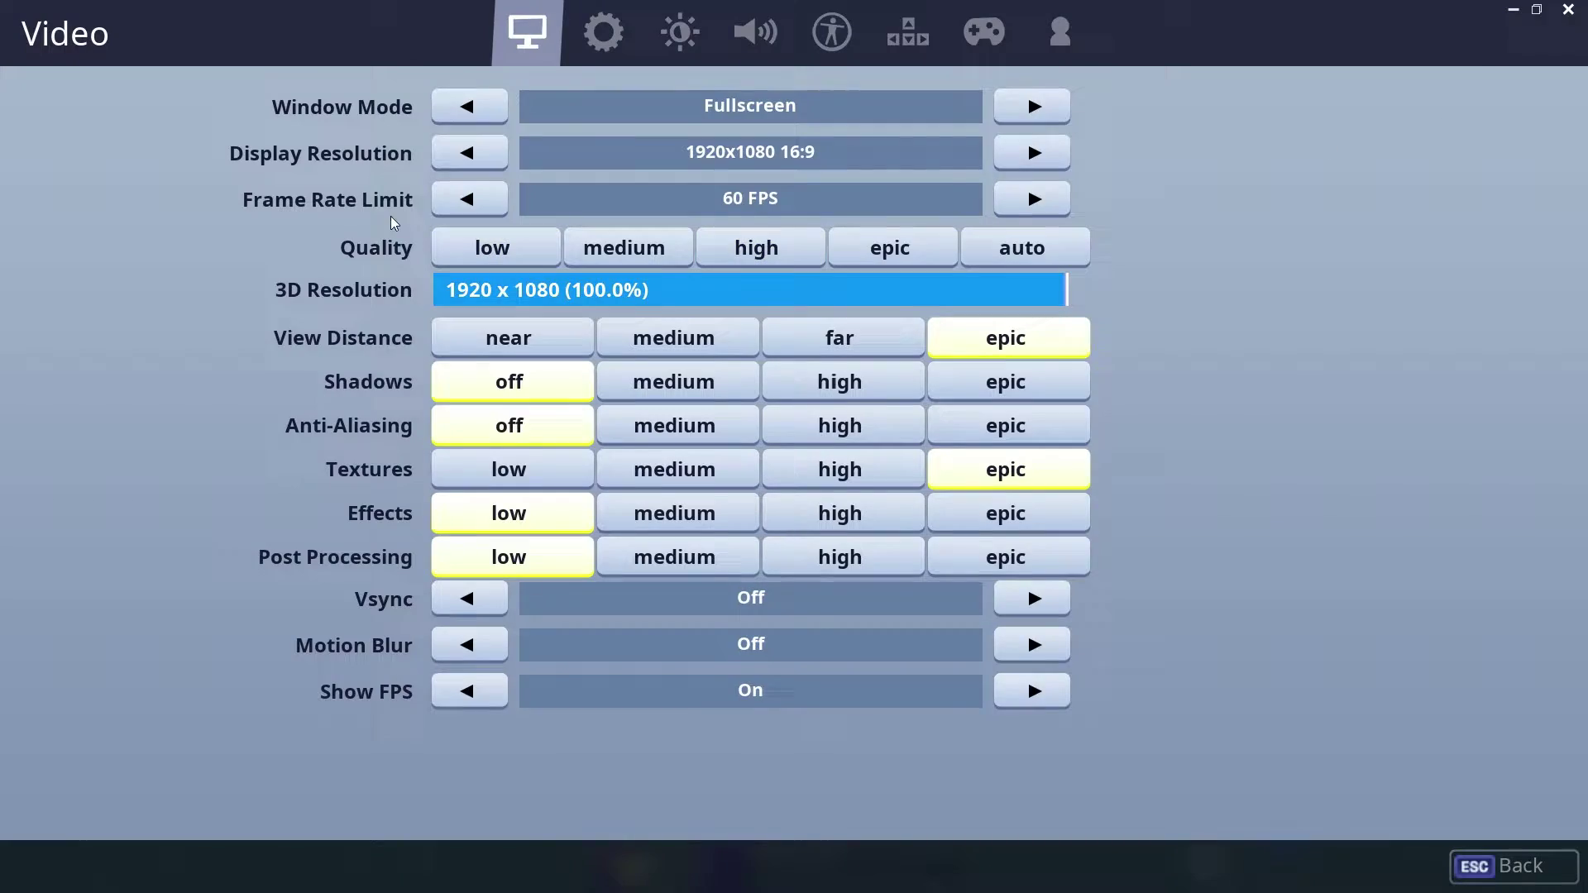
pyautogui.click(469, 199)
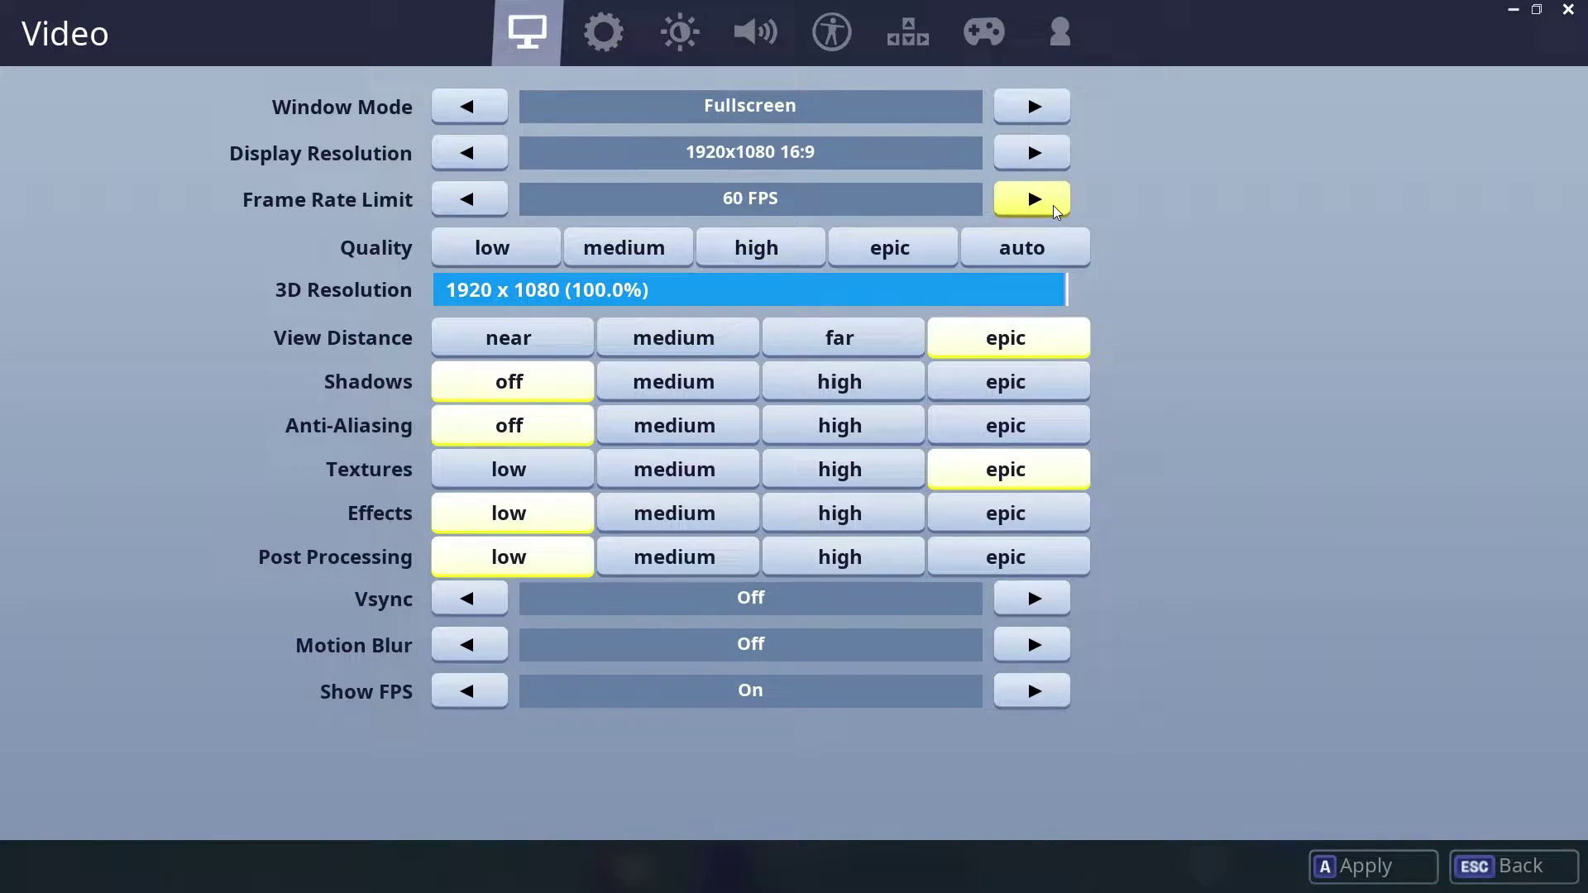
pyautogui.click(1373, 866)
pyautogui.press('Escape')
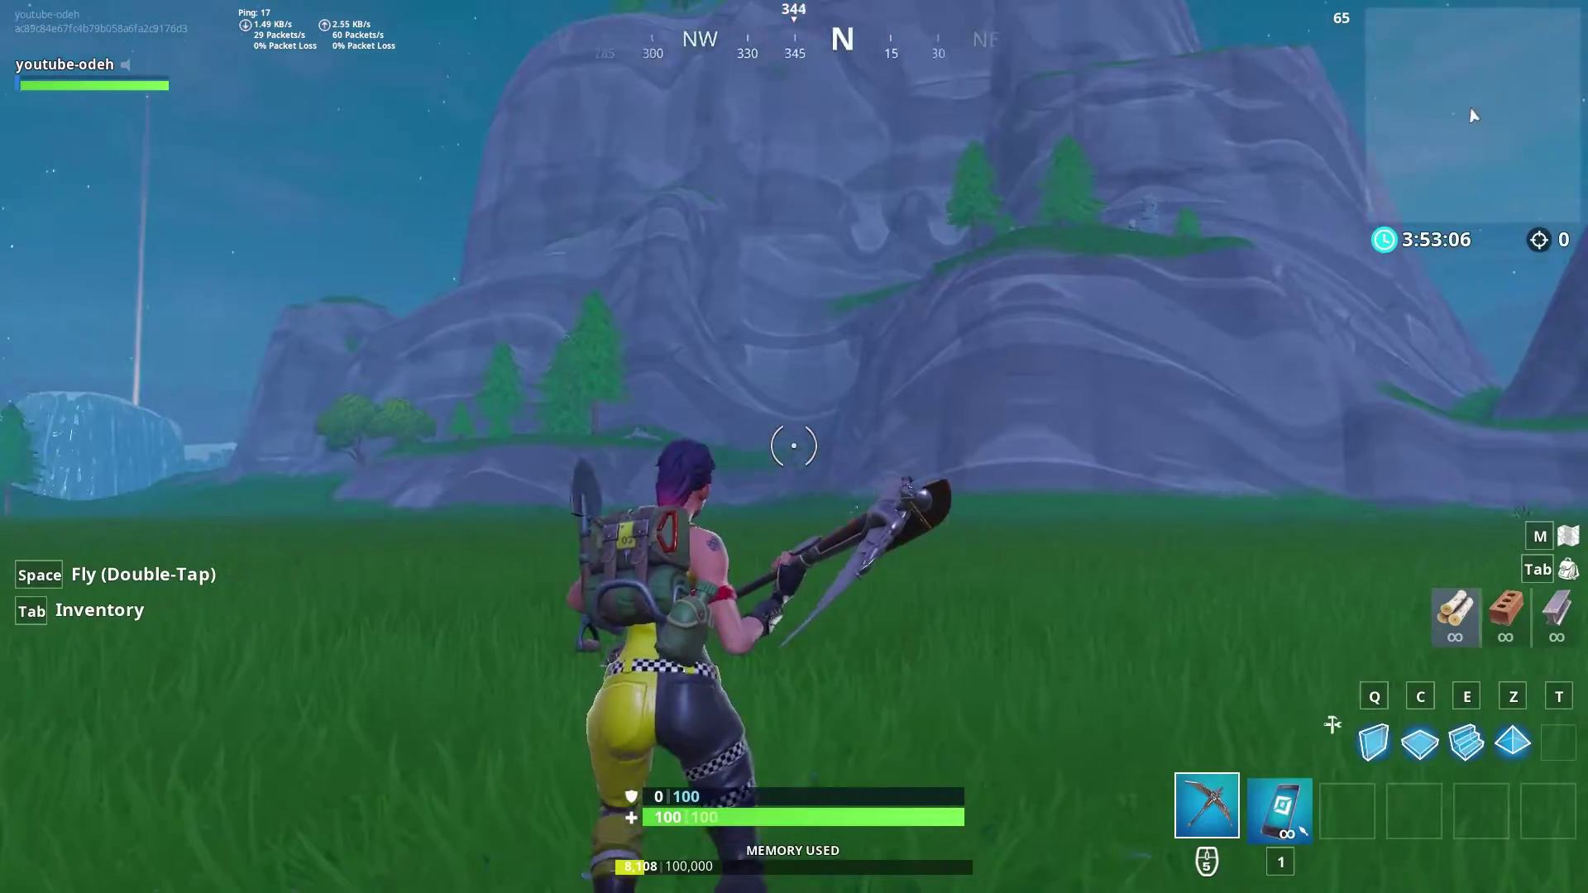
# - Swing the pickaxe to check the 65 FPS counter, then reopen Video settings to confirm Unlimited
pyautogui.click(1473, 115)
pyautogui.click(1472, 116)
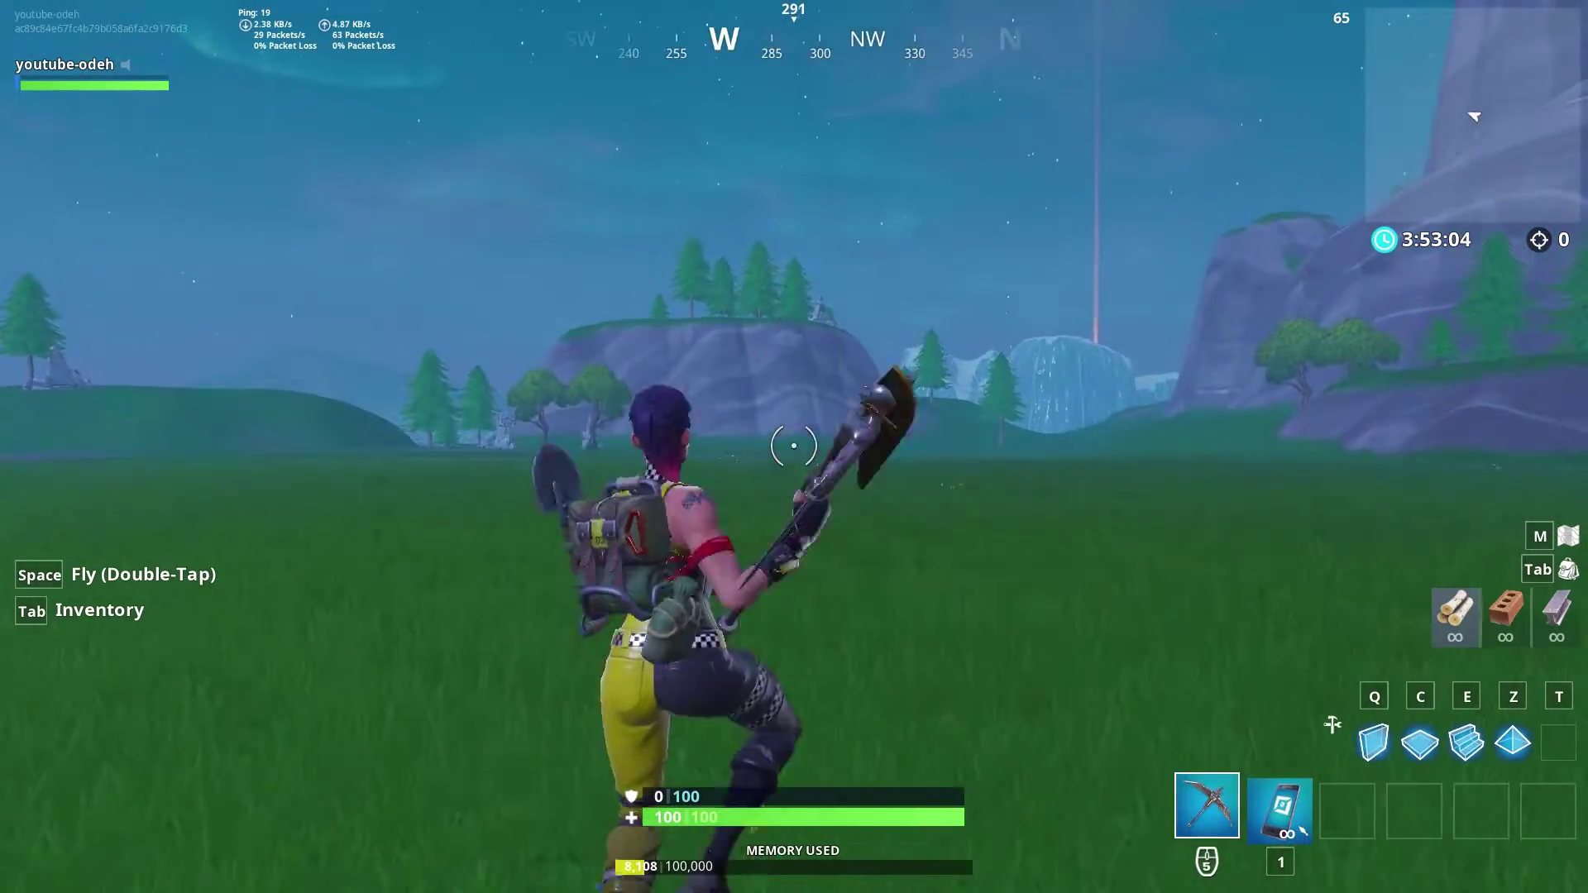
pyautogui.press('Escape')
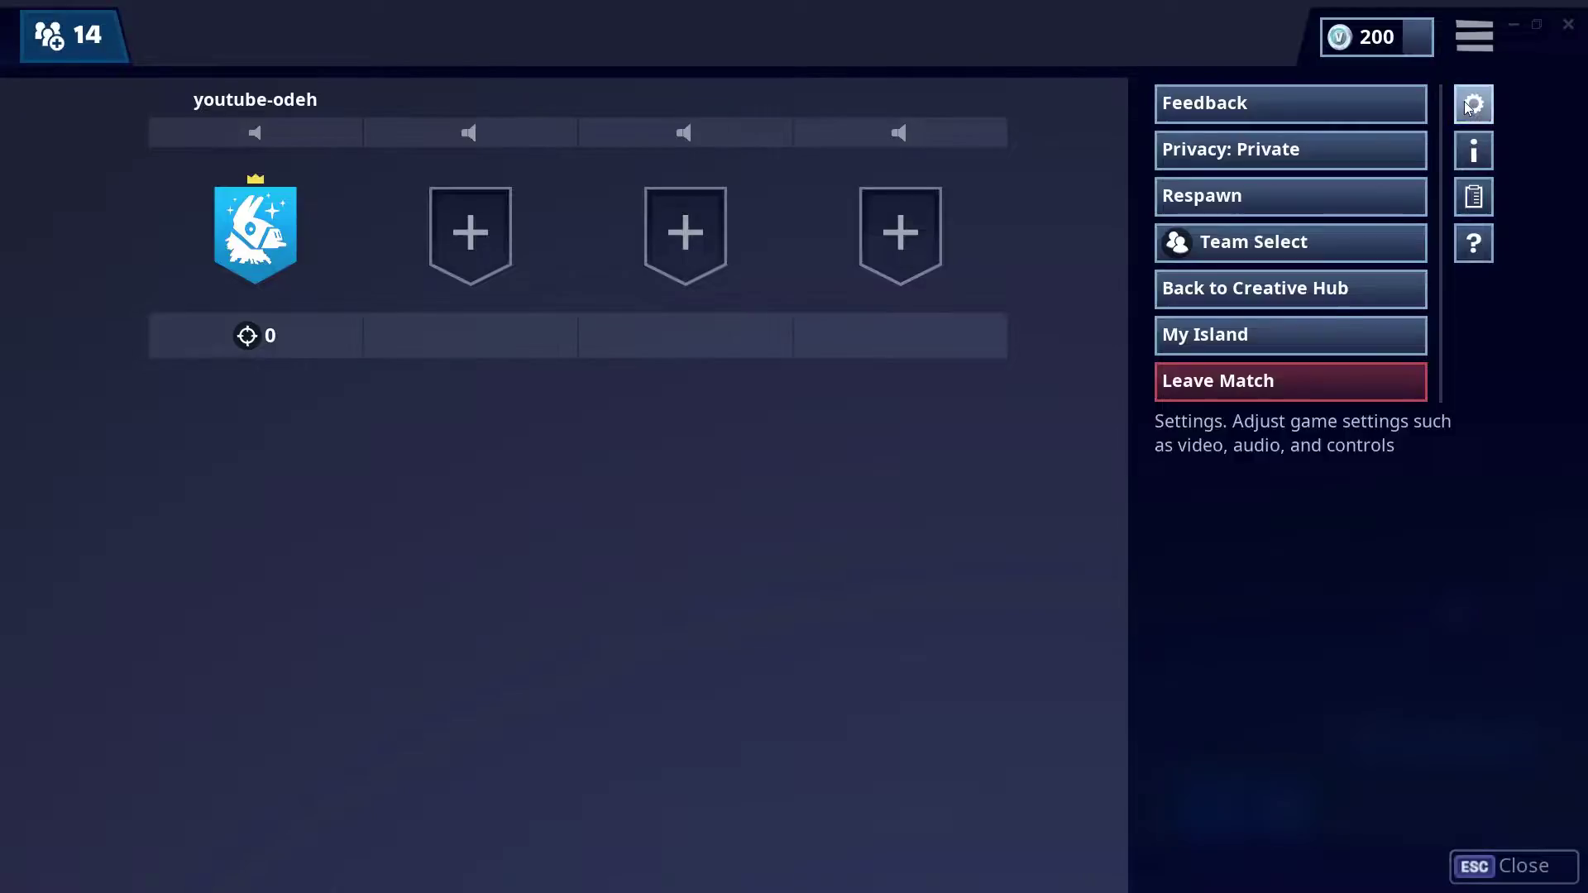
pyautogui.click(1471, 105)
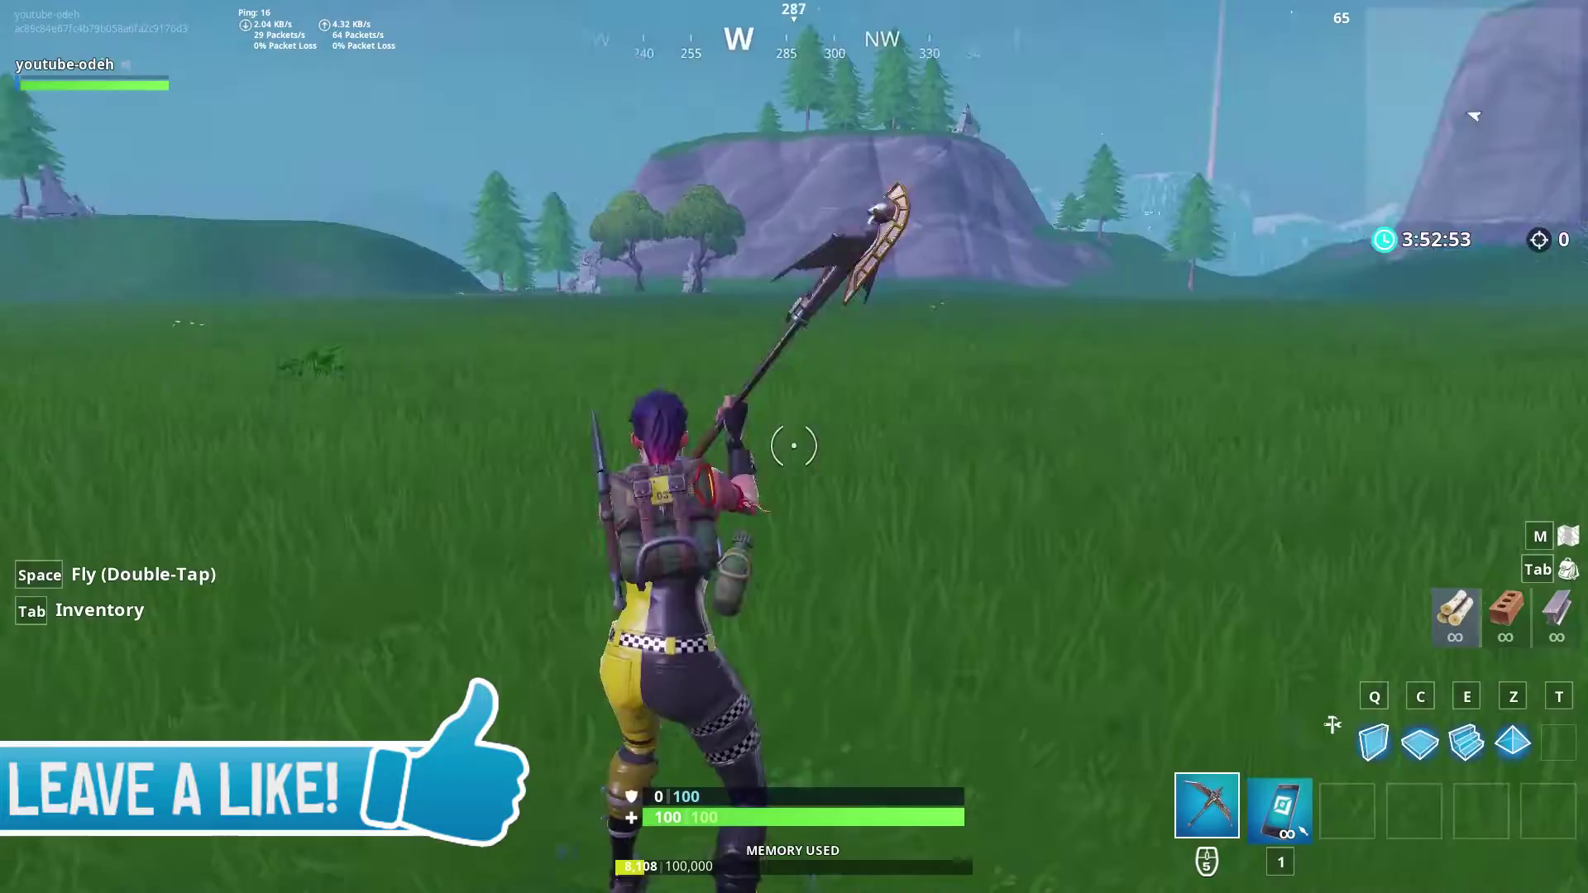
pyautogui.click(1471, 114)
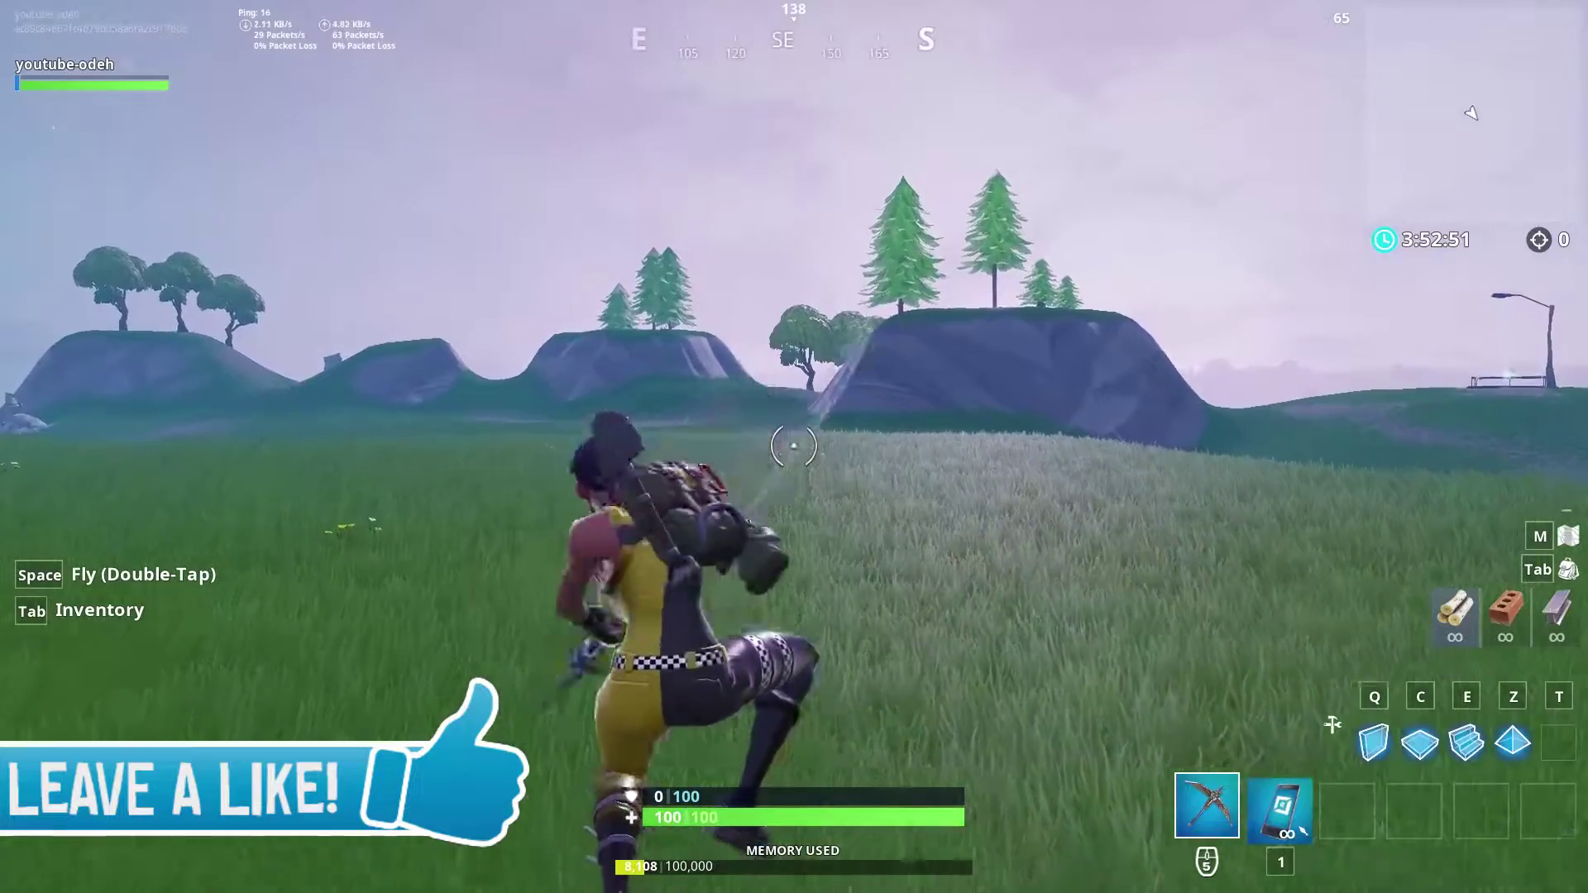
pyautogui.click(1472, 114)
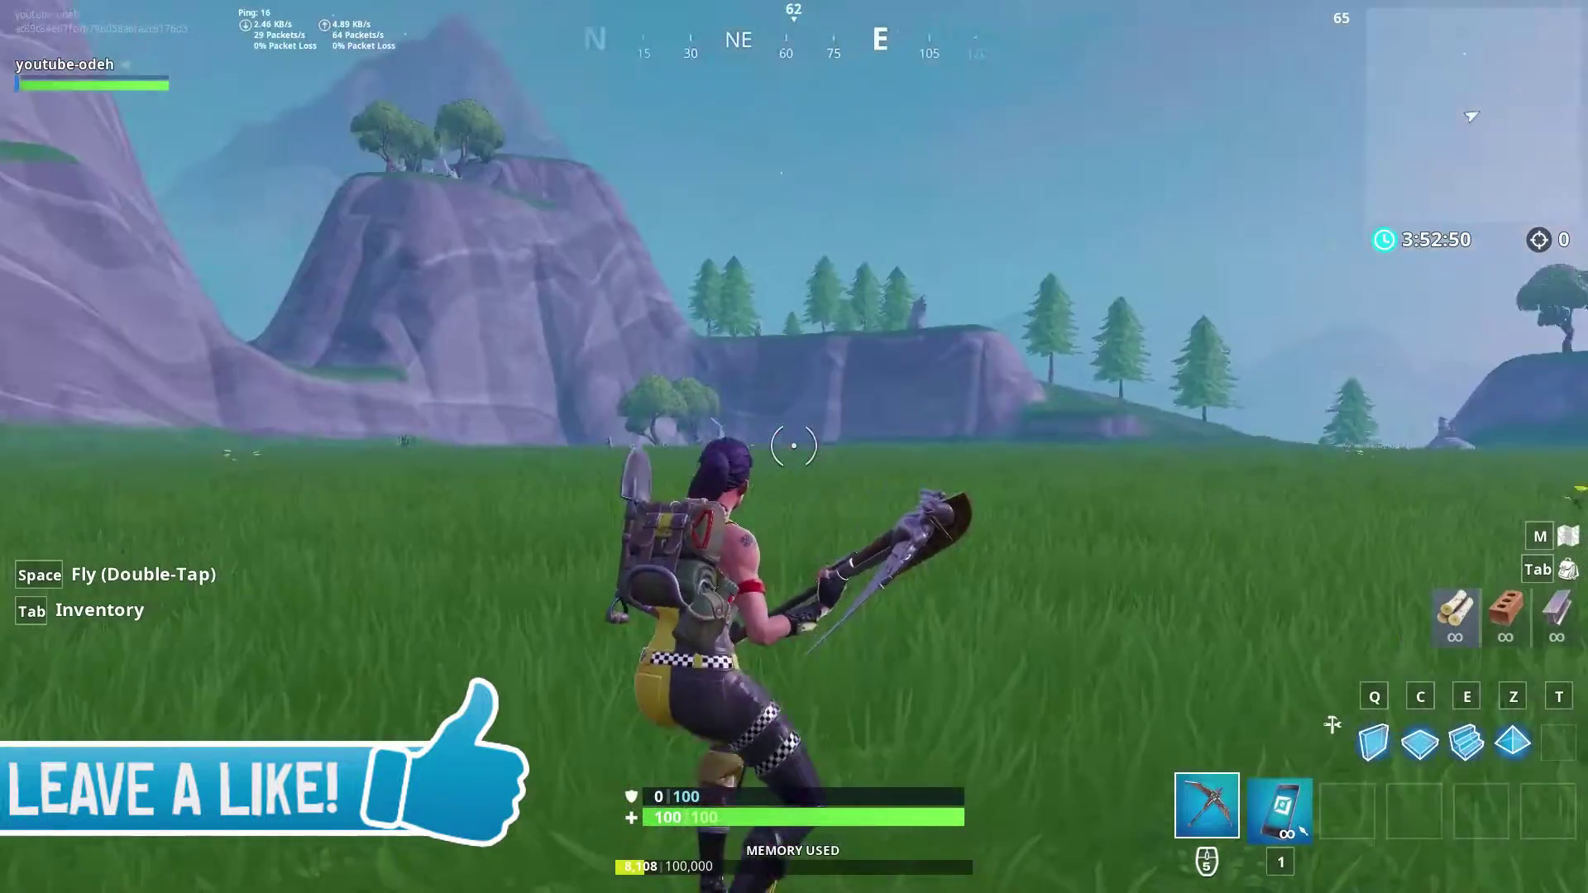